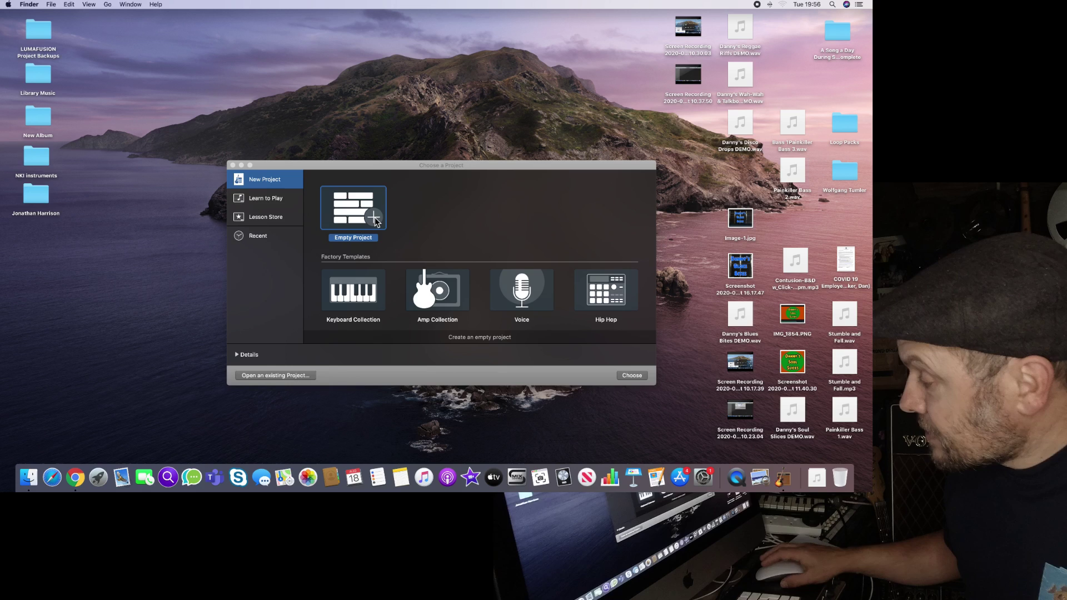
- Create a new empty GarageBand project with a single audio track
click(632, 375)
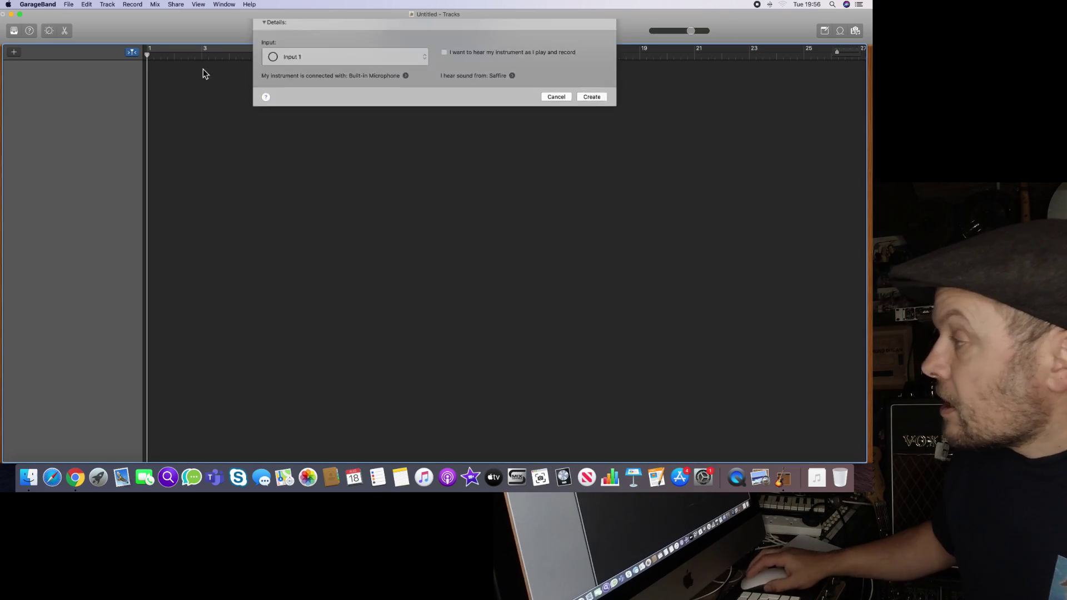
click(405, 114)
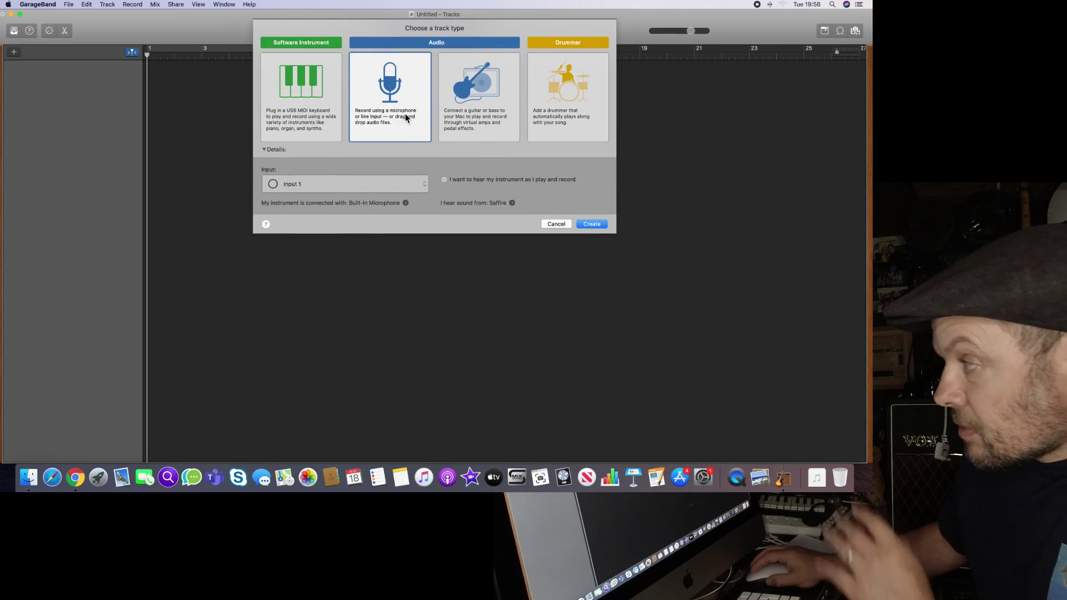
click(582, 225)
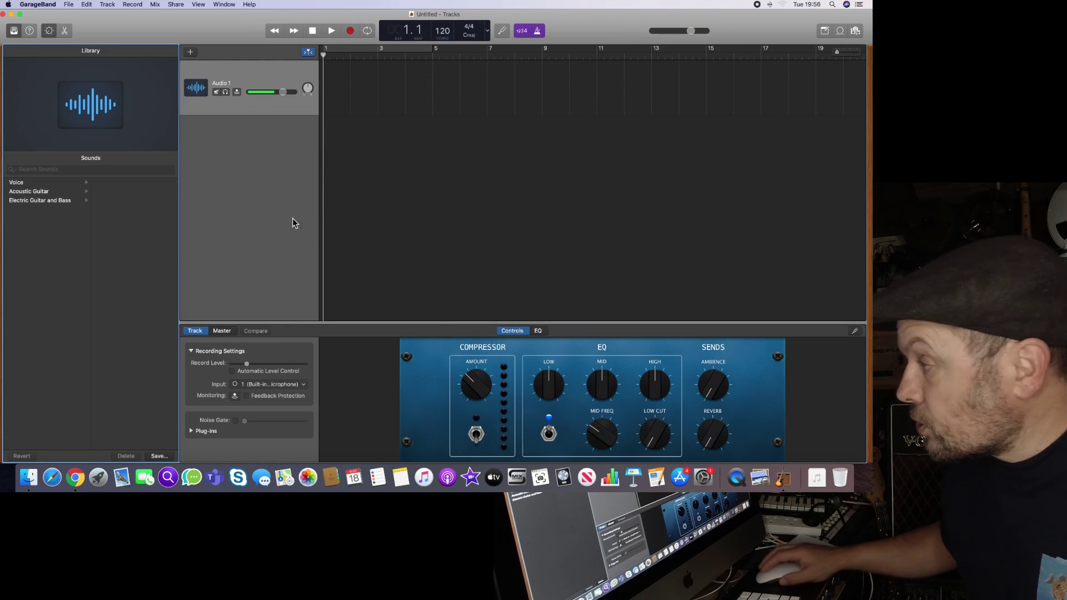
- Open the Desktop > Loop Packs > 100 bpm Blues Shuffle folder in Finder
click(29, 476)
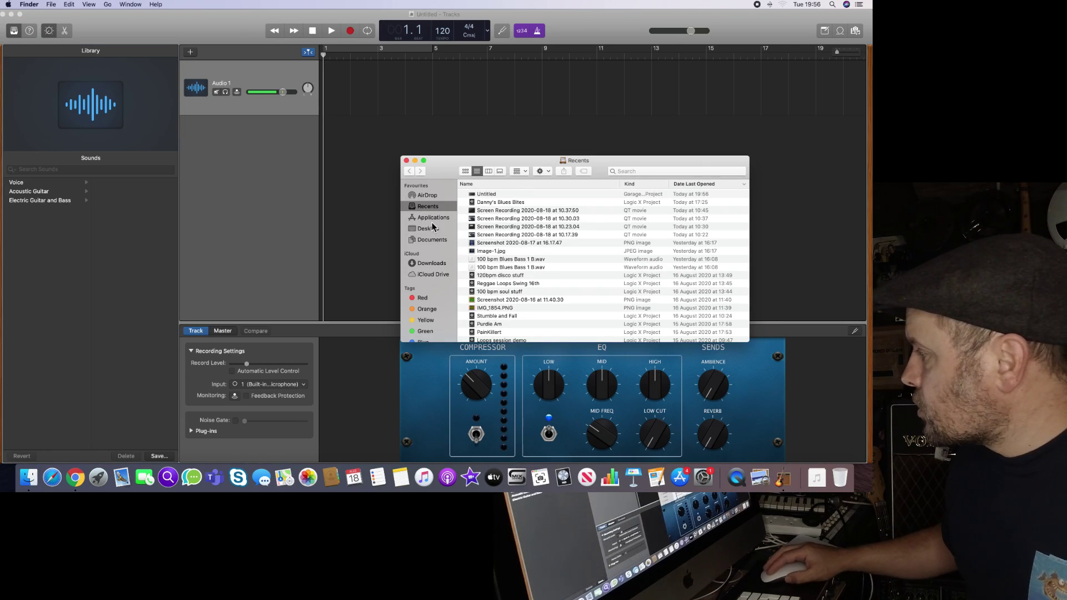
click(433, 228)
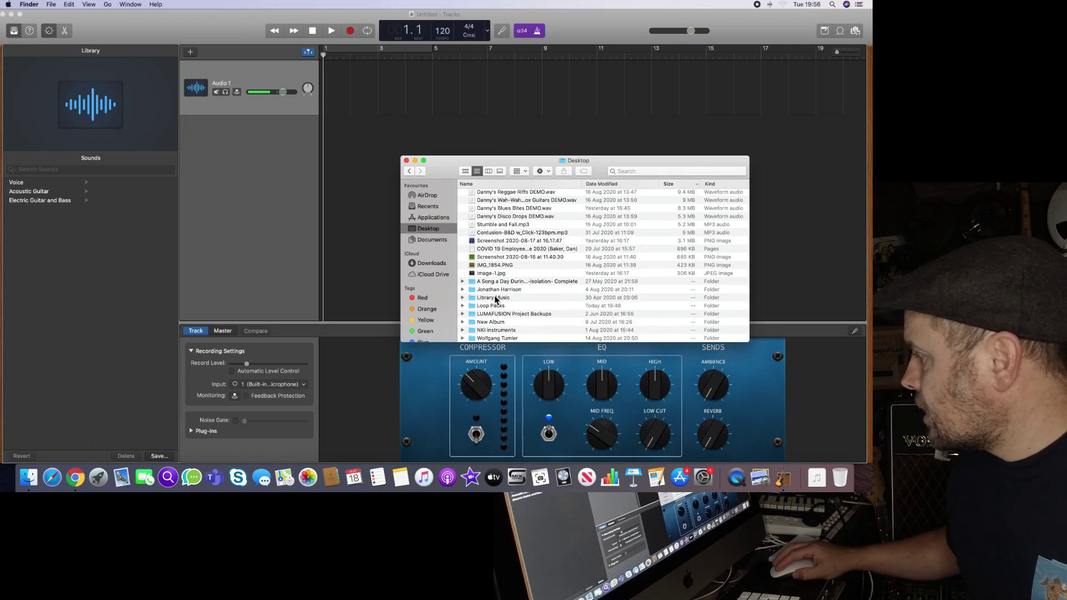
double_click(491, 306)
double_click(498, 194)
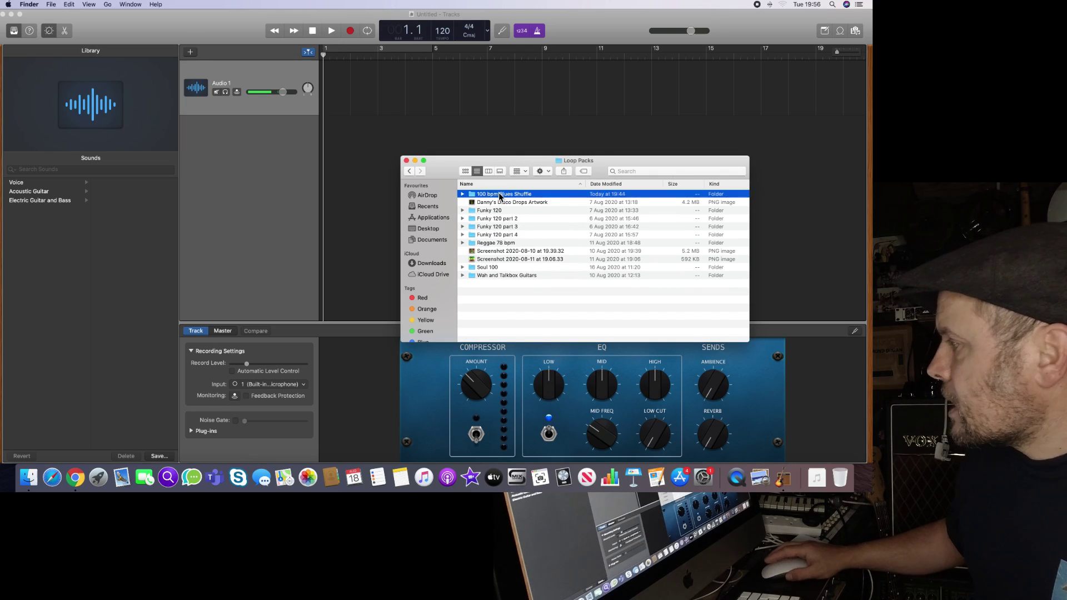
drag(439, 174, 60, 293)
scroll(98, 368, down, 15)
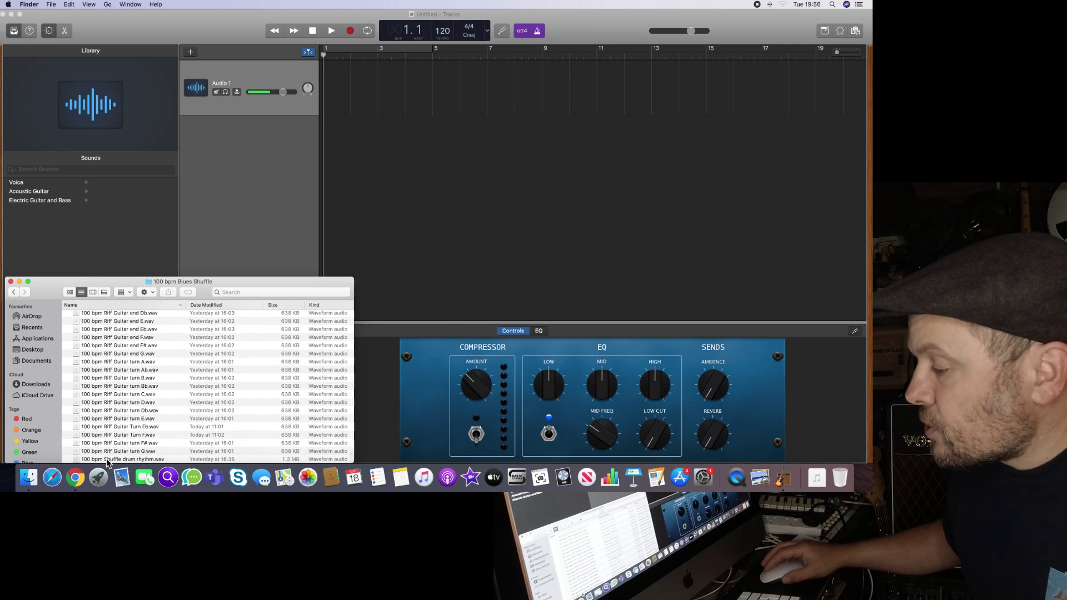
- Place the Shuffle drum rhythm file on the audio track and set the tempo to 100 bpm
drag(117, 456, 331, 91)
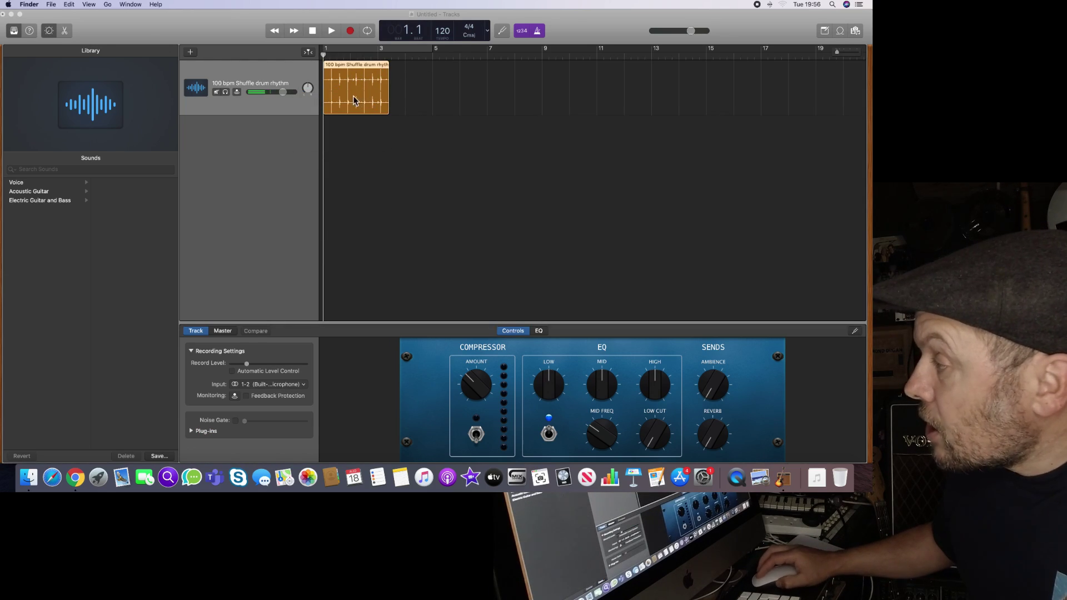
double_click(443, 32)
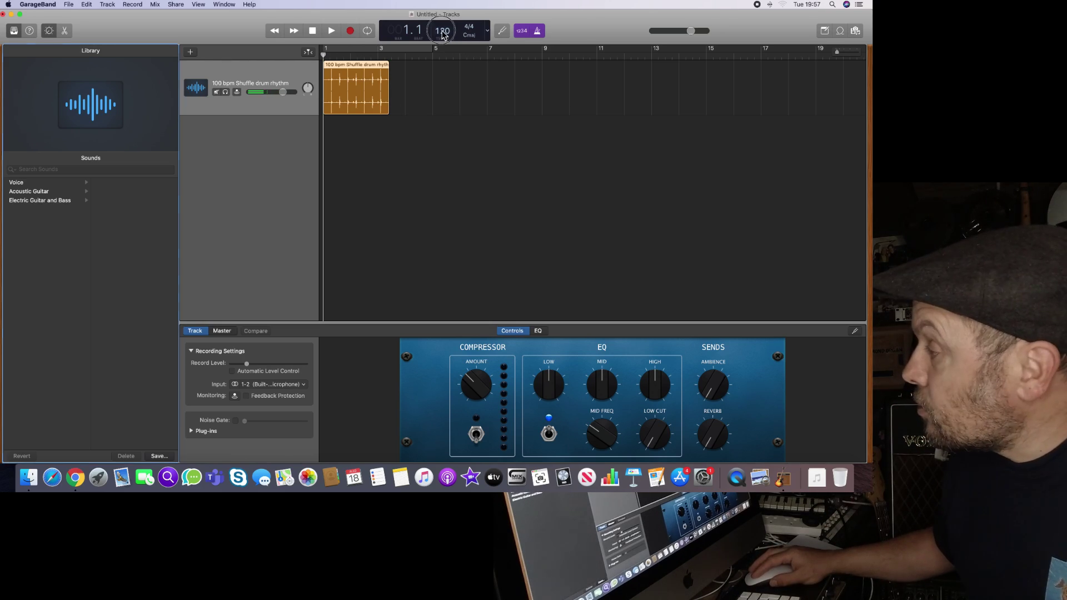
text(100)
key(Return)
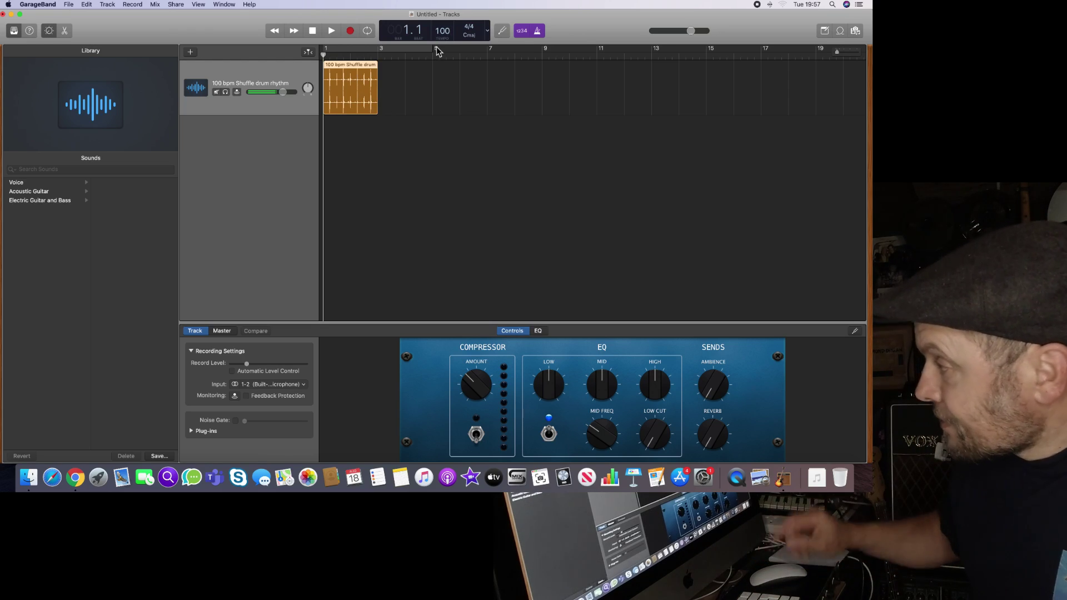
- Audition the drum loop and loop its region out to about bar 18
key(space)
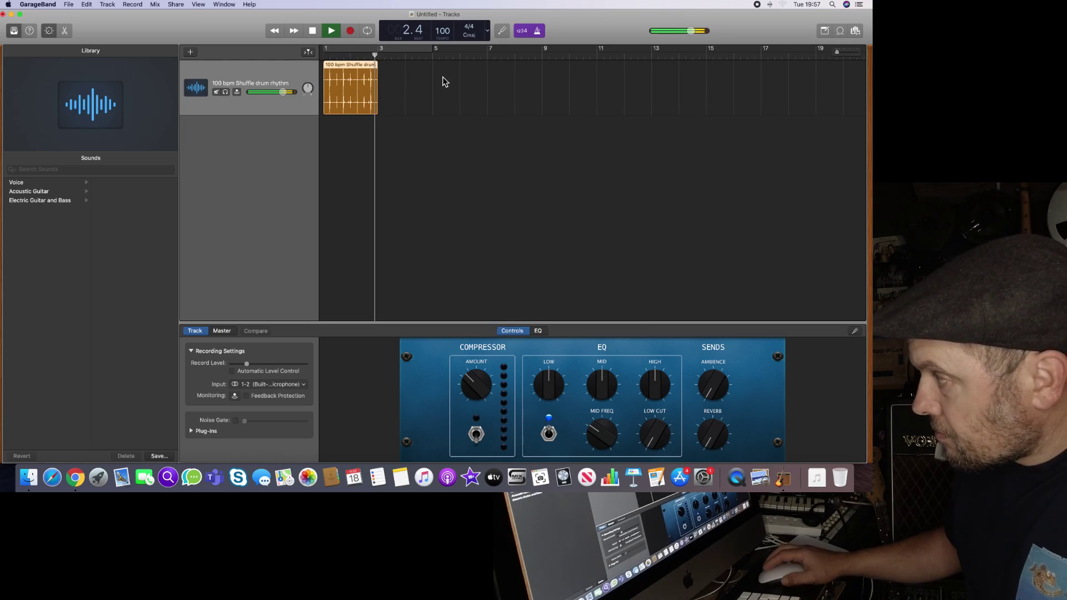
key(space)
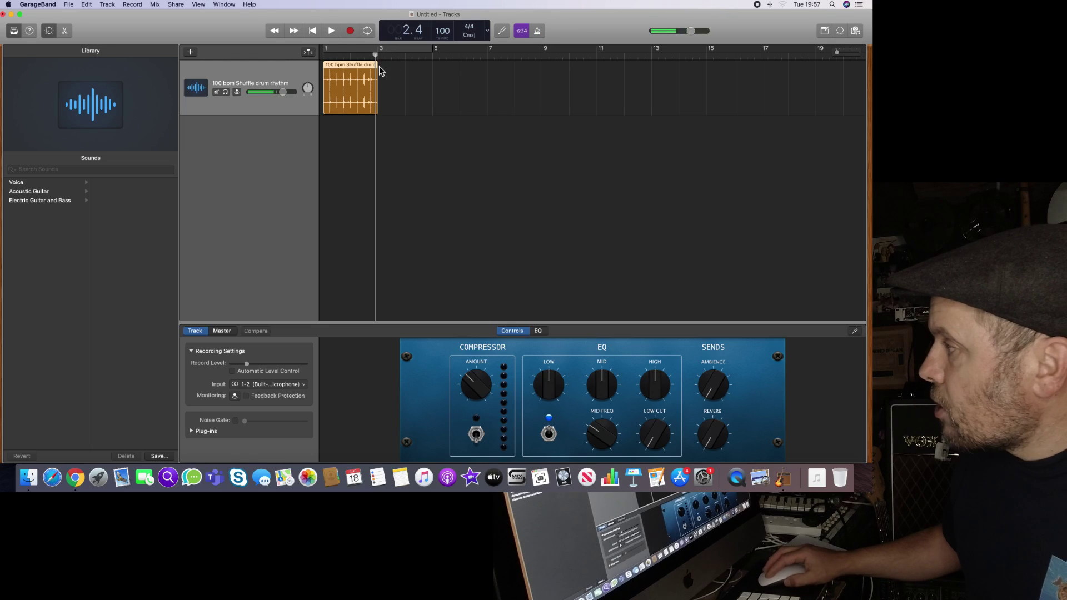
drag(380, 66, 489, 72)
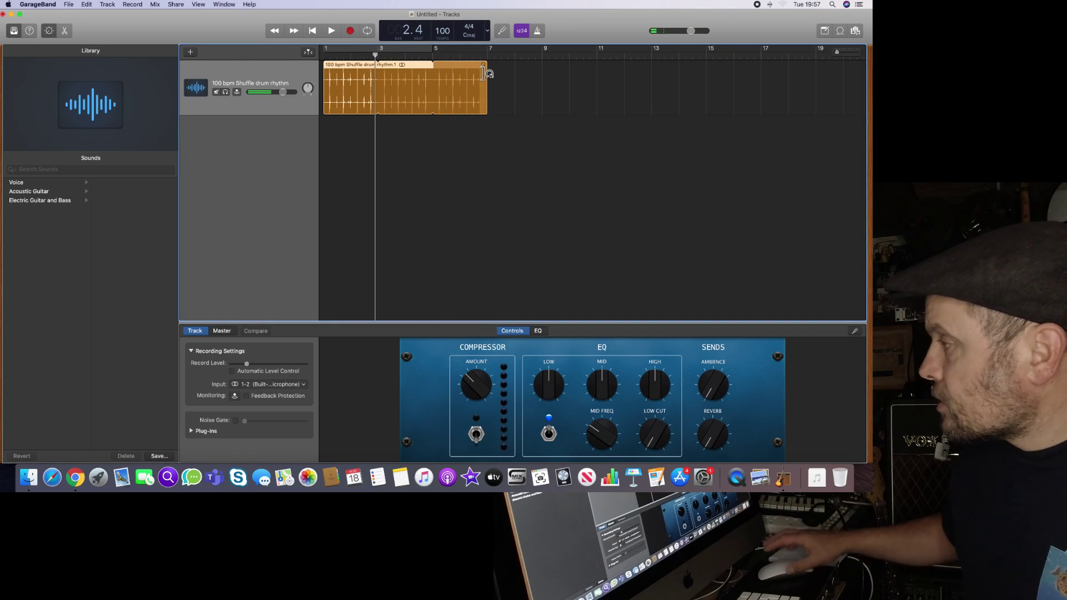
drag(371, 57, 369, 57)
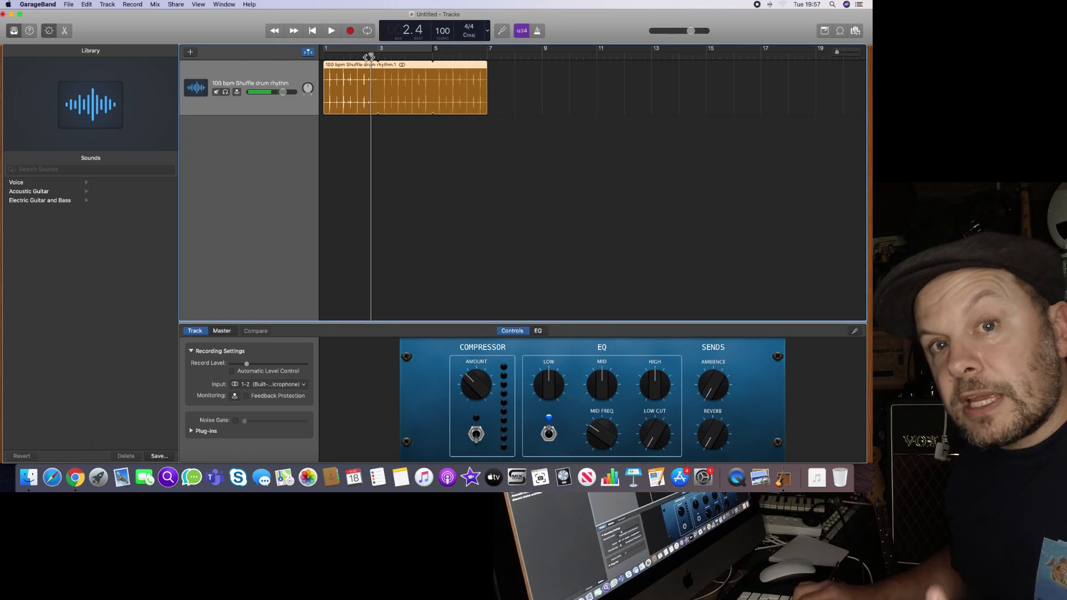
key(space)
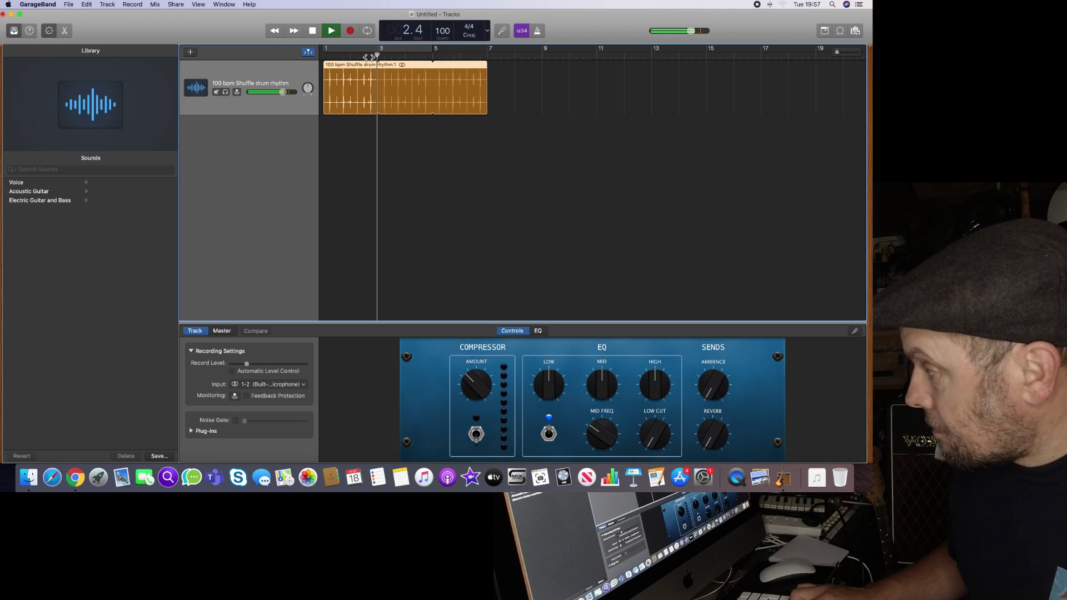
key(space)
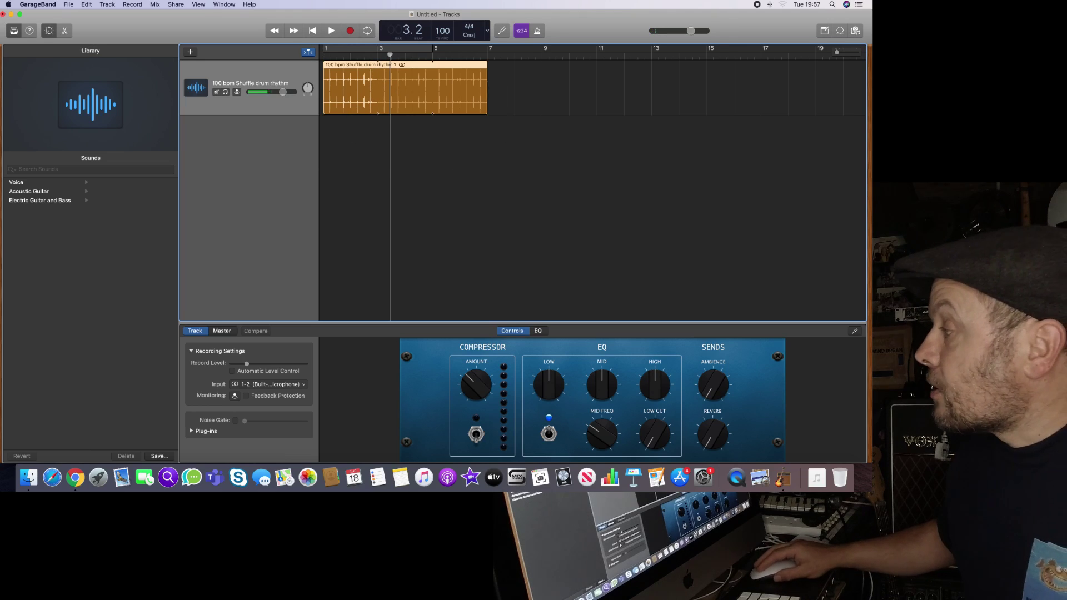
drag(487, 63, 801, 62)
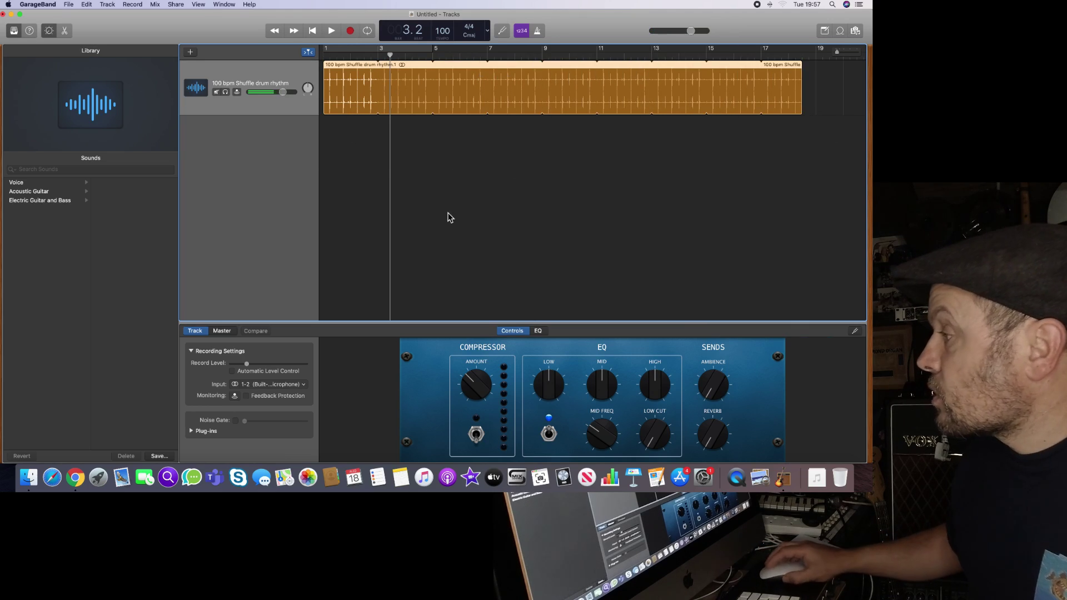
- Add the Blues Bass 1 E and Chord Guitar 2 E loops on new tracks
click(29, 477)
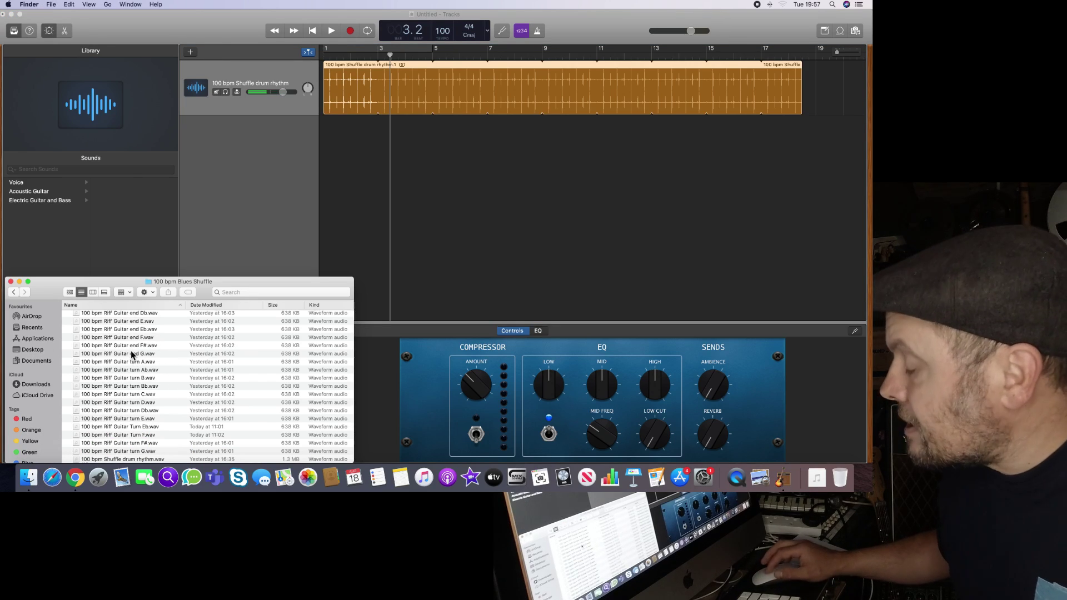
scroll(131, 350, up, 10)
scroll(131, 350, up, 8)
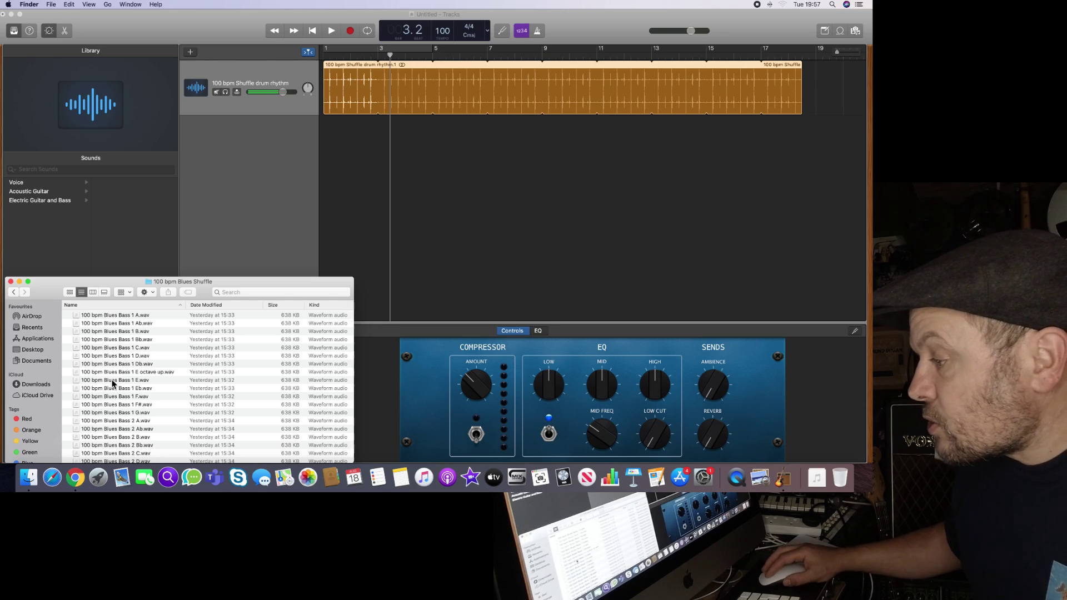
drag(112, 382, 326, 133)
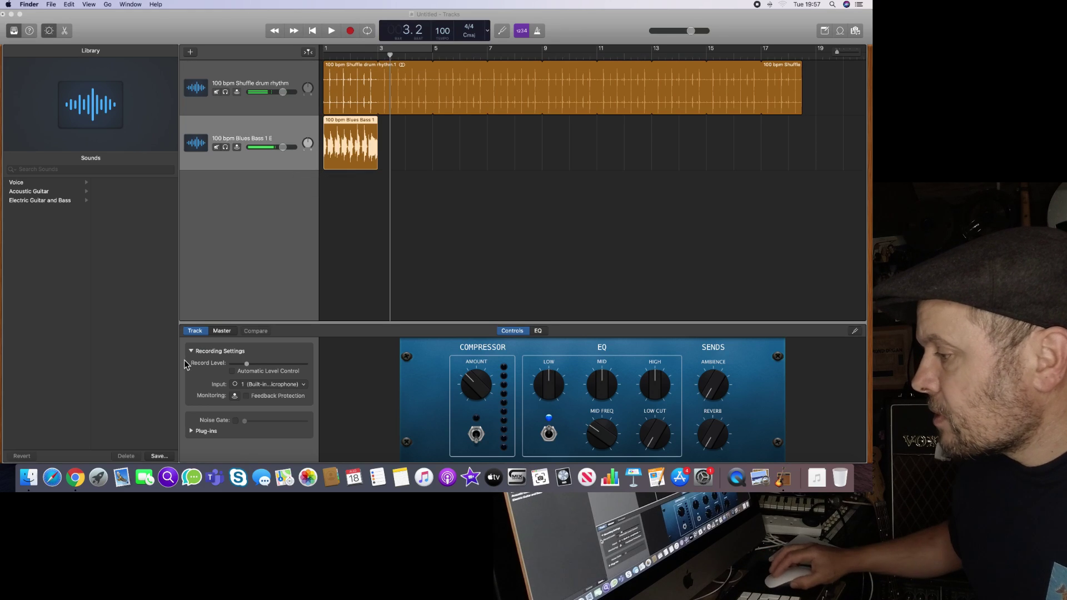
click(26, 487)
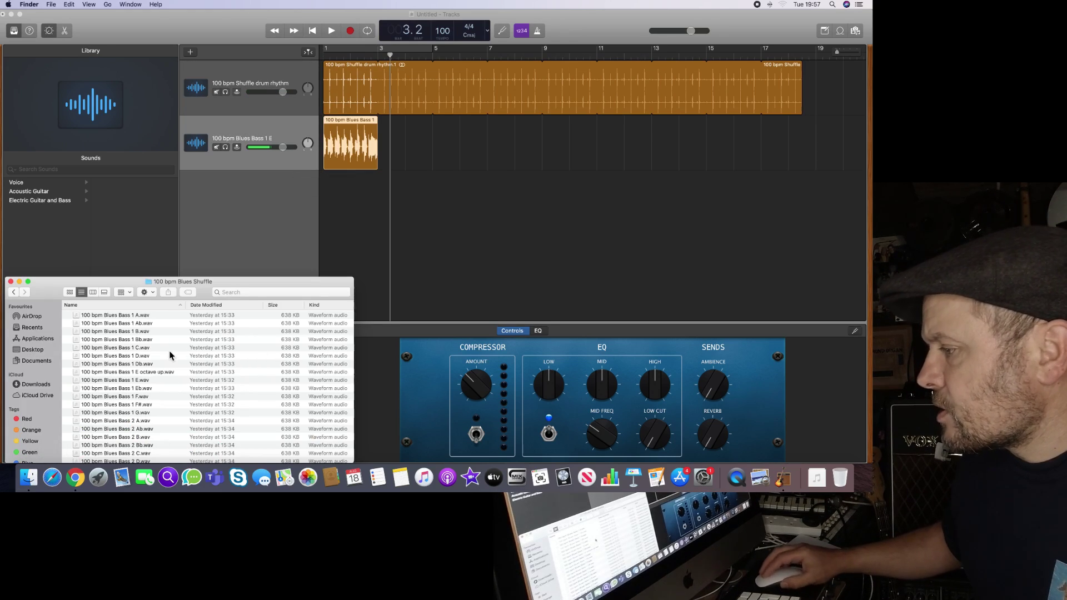
scroll(132, 366, down, 15)
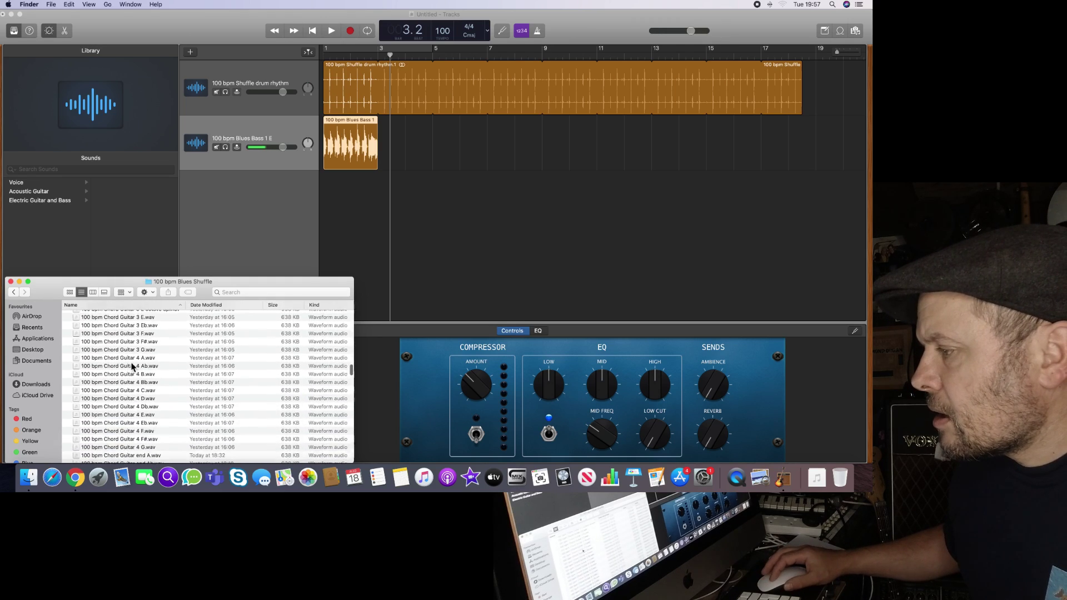
scroll(132, 366, up, 5)
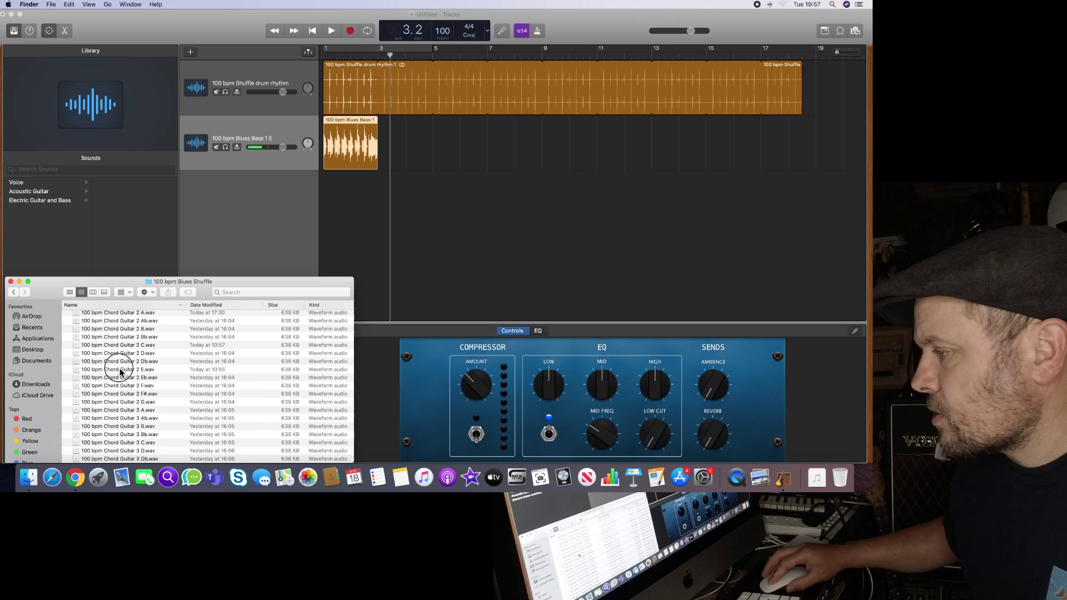
drag(120, 371, 331, 178)
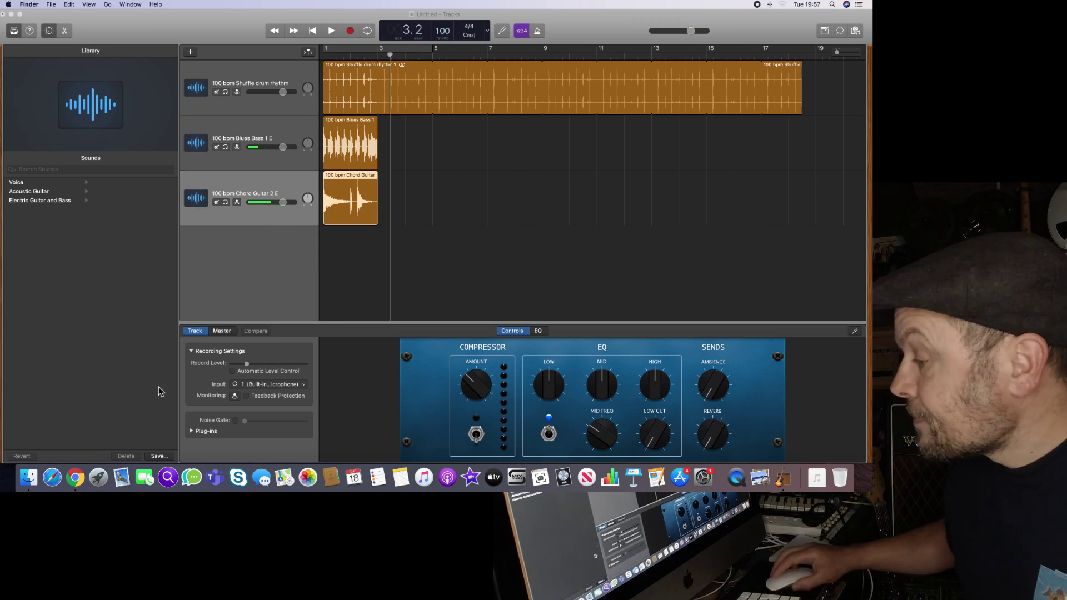
- Add the Chord Guitar 3 E and Riff Guitar 3 E loops on new tracks, then close Finder
click(31, 479)
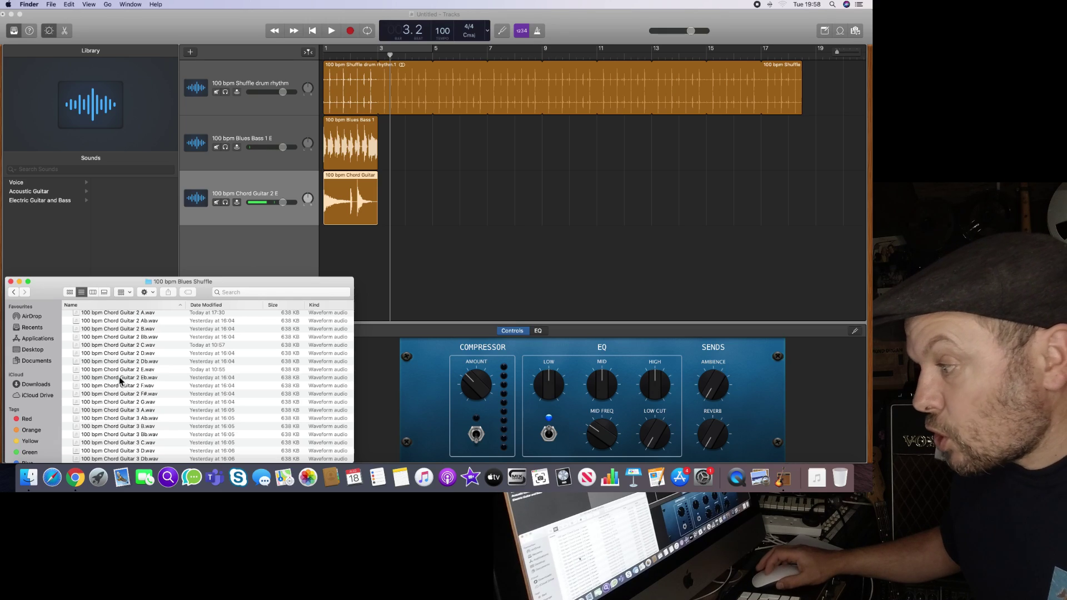
scroll(120, 381, down, 15)
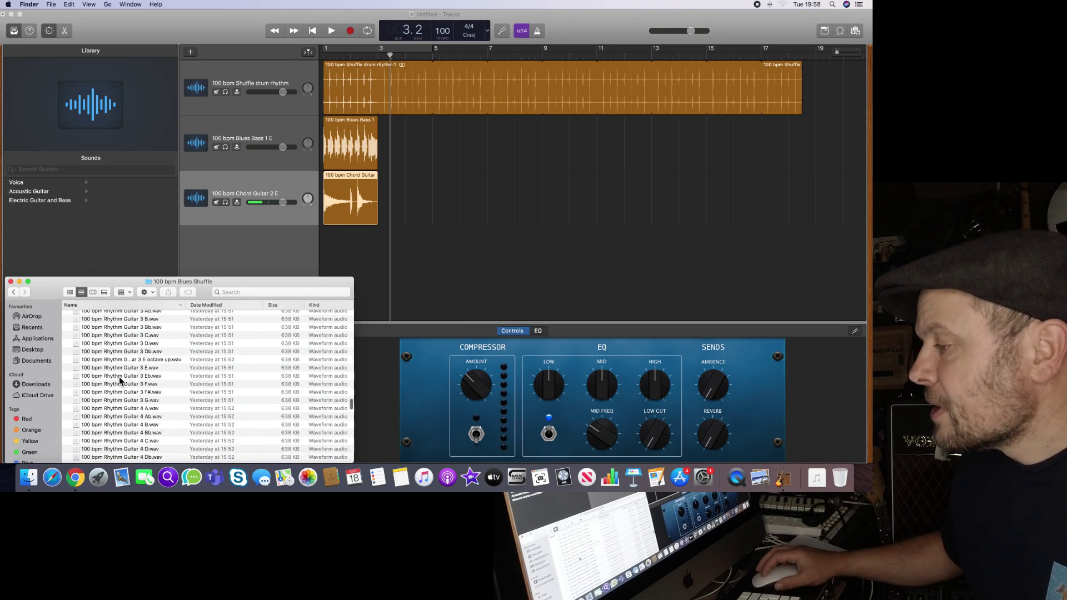
scroll(120, 380, up, 10)
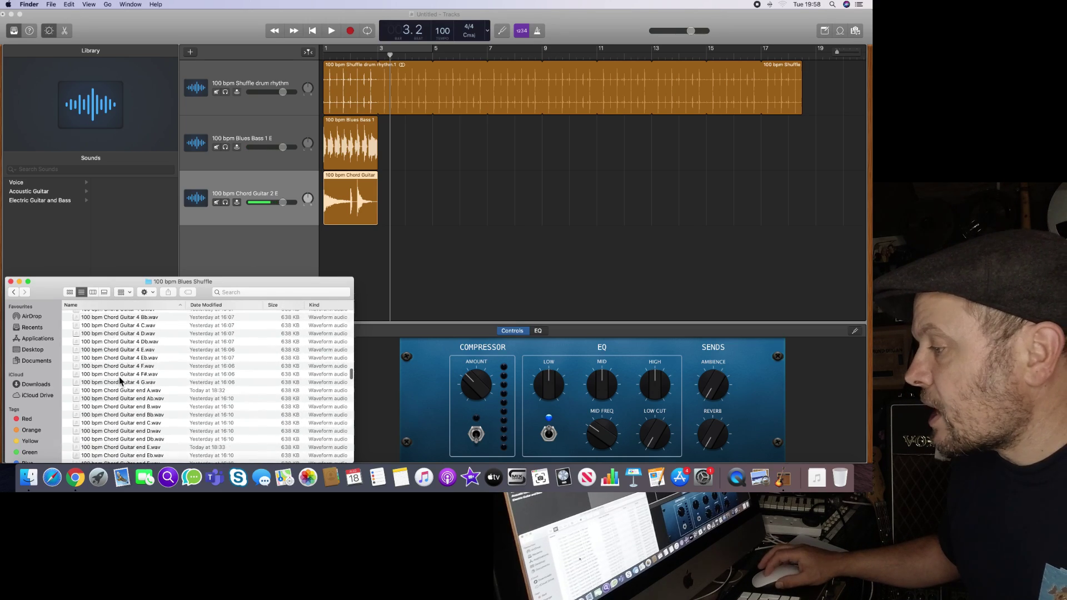
scroll(120, 380, up, 5)
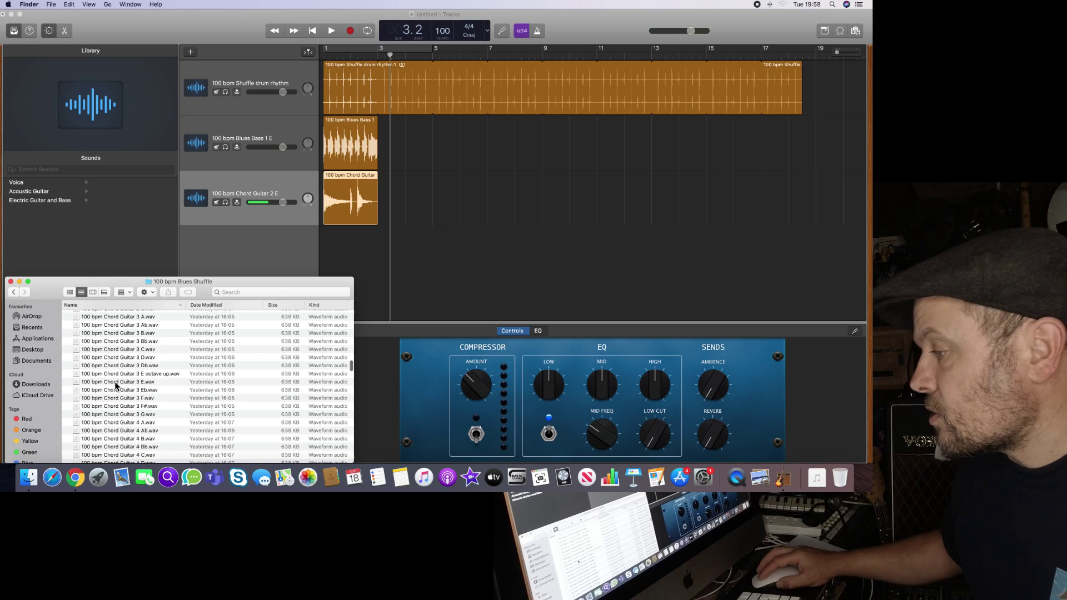
drag(115, 385, 328, 245)
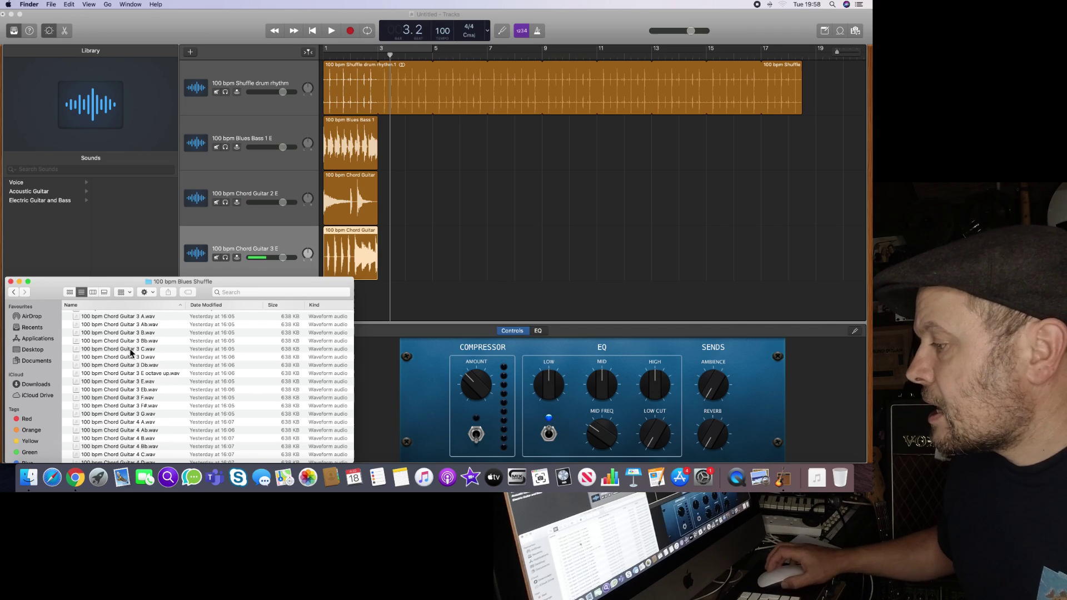
scroll(131, 372, down, 3)
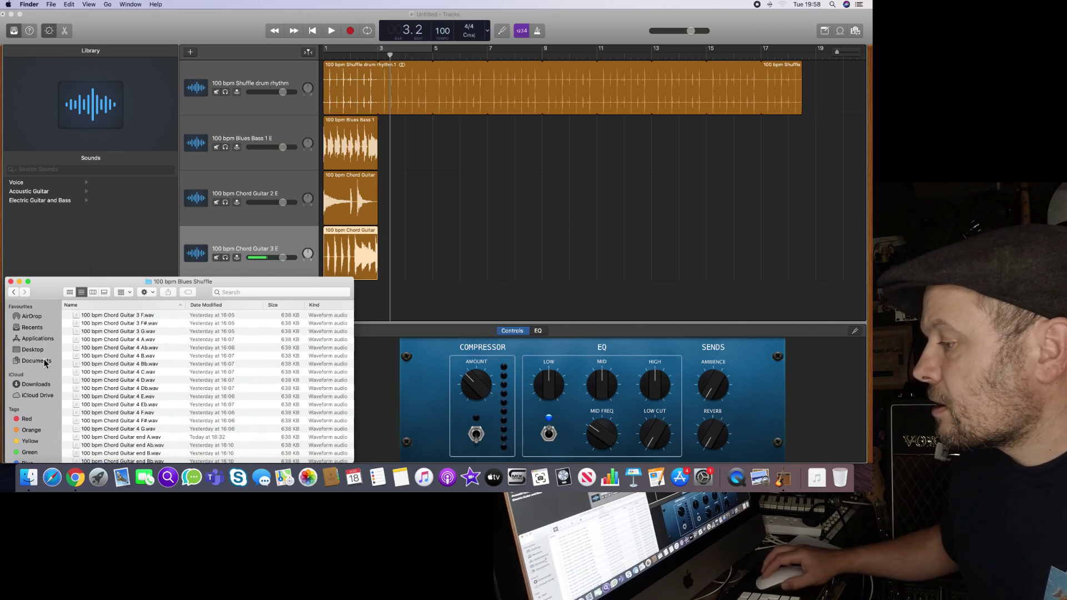
scroll(123, 409, down, 10)
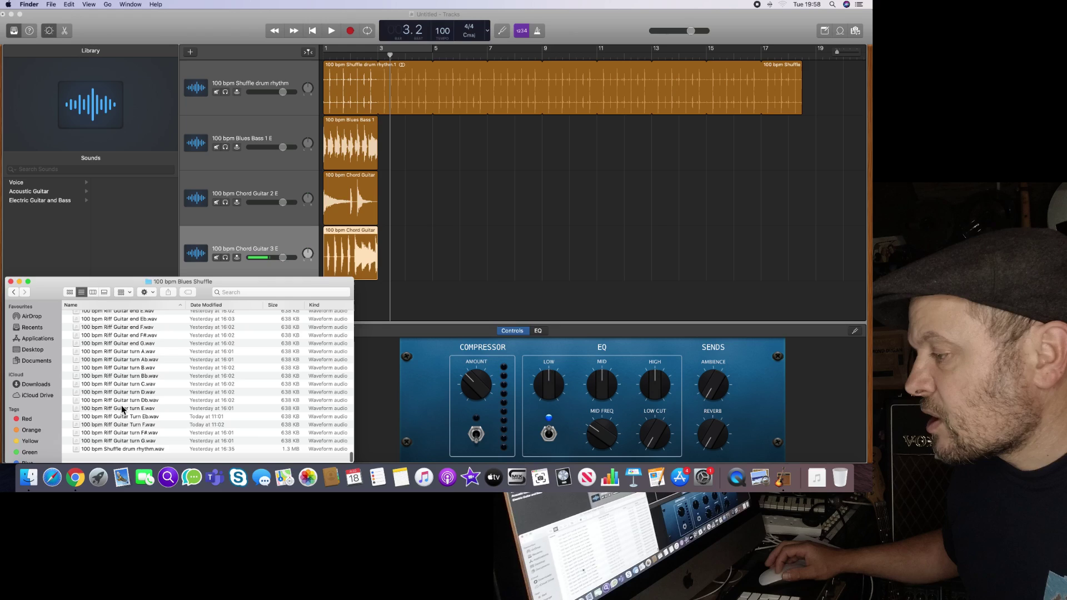
scroll(122, 409, up, 10)
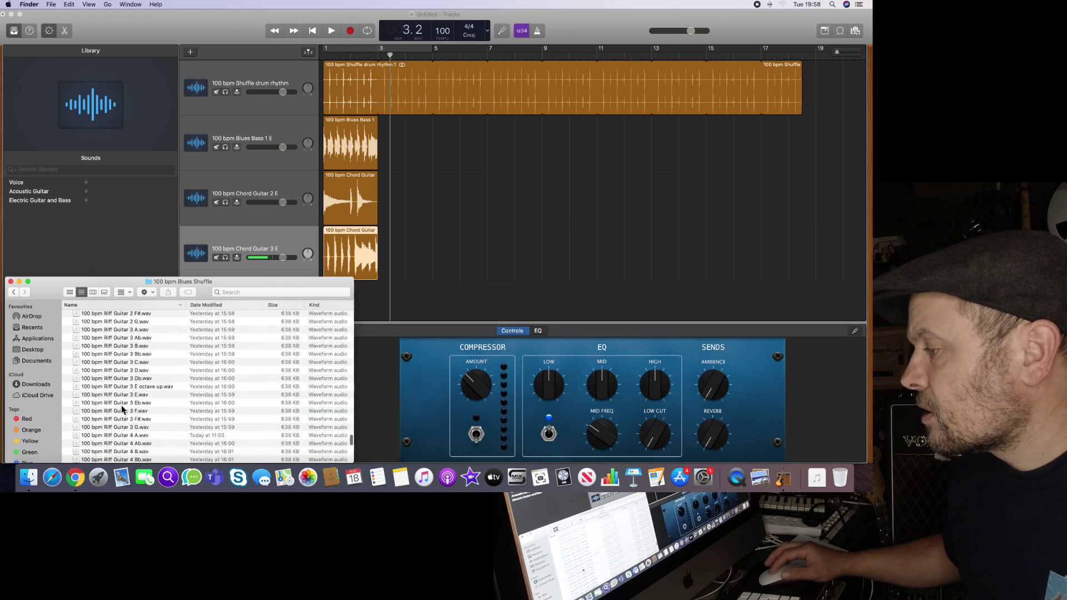
scroll(123, 409, up, 1)
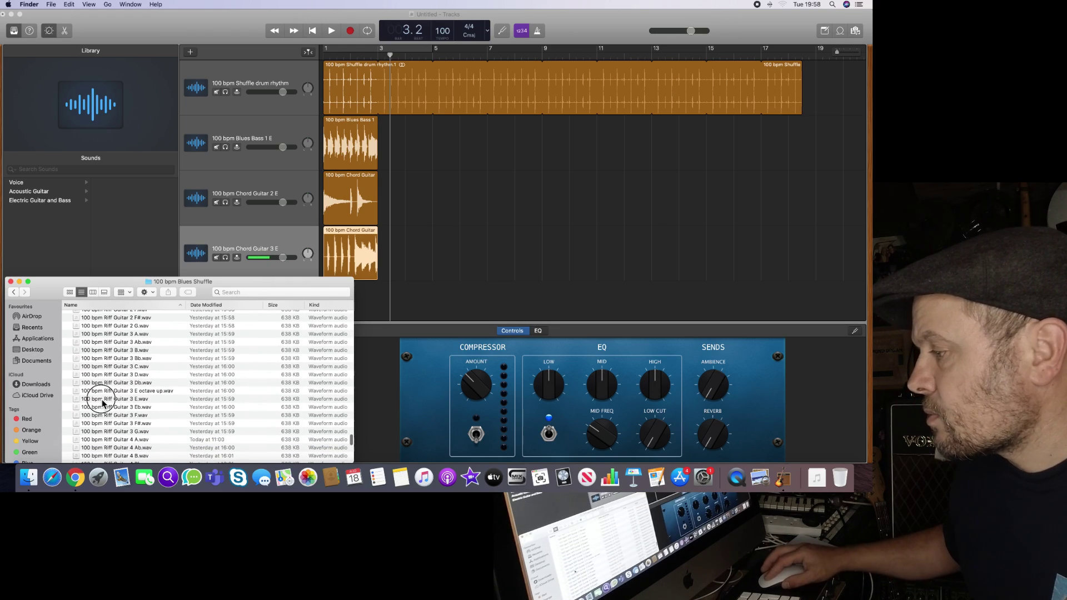
drag(103, 399, 378, 294)
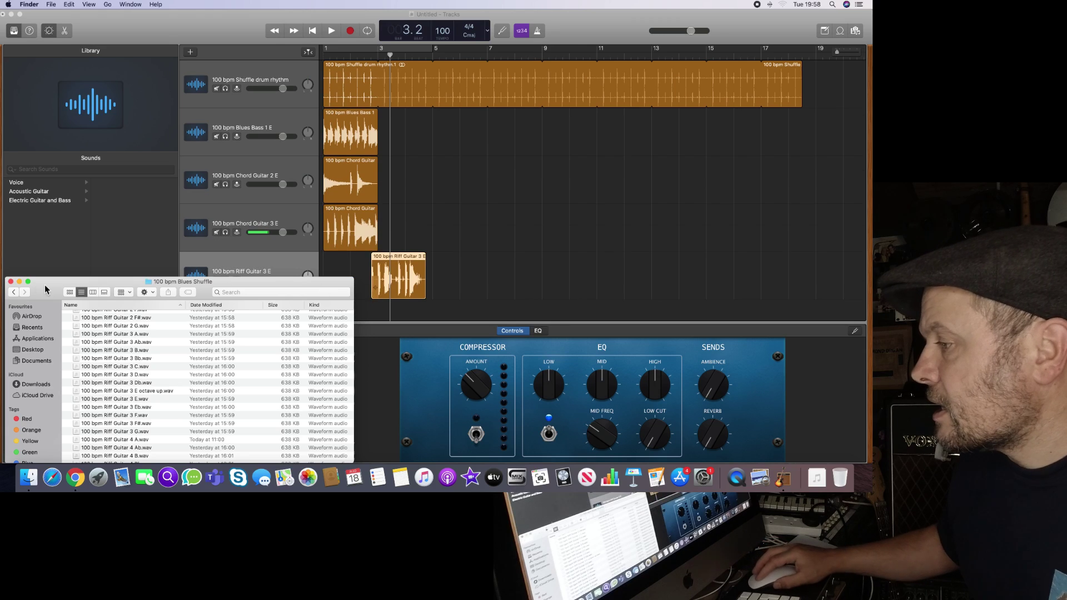
click(11, 282)
- Move the riff guitar region to bar 1 and lower the three guitar track volumes slightly
drag(394, 258, 346, 258)
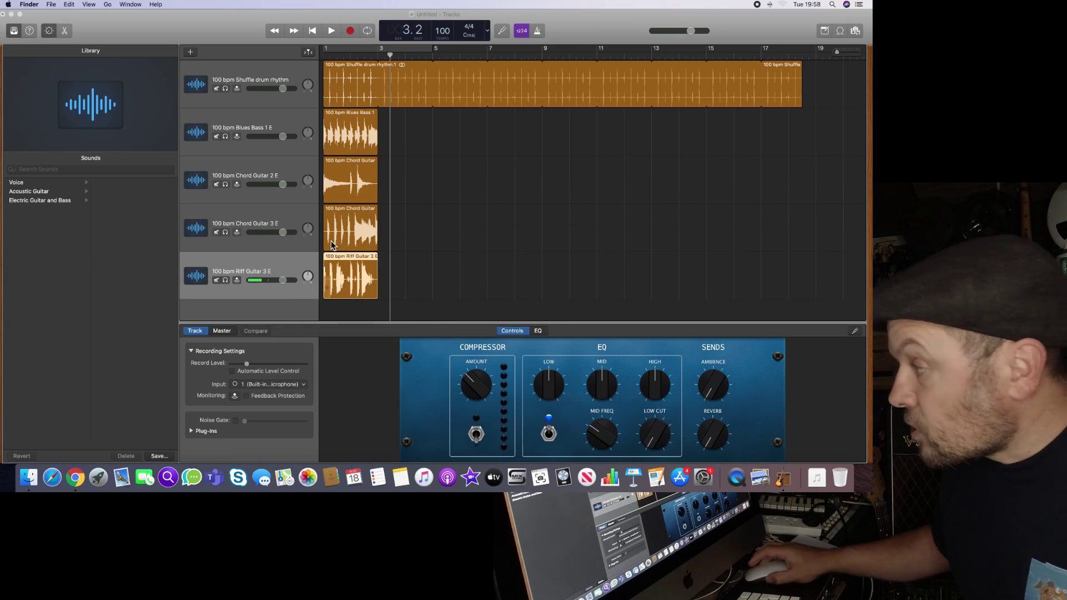
click(277, 135)
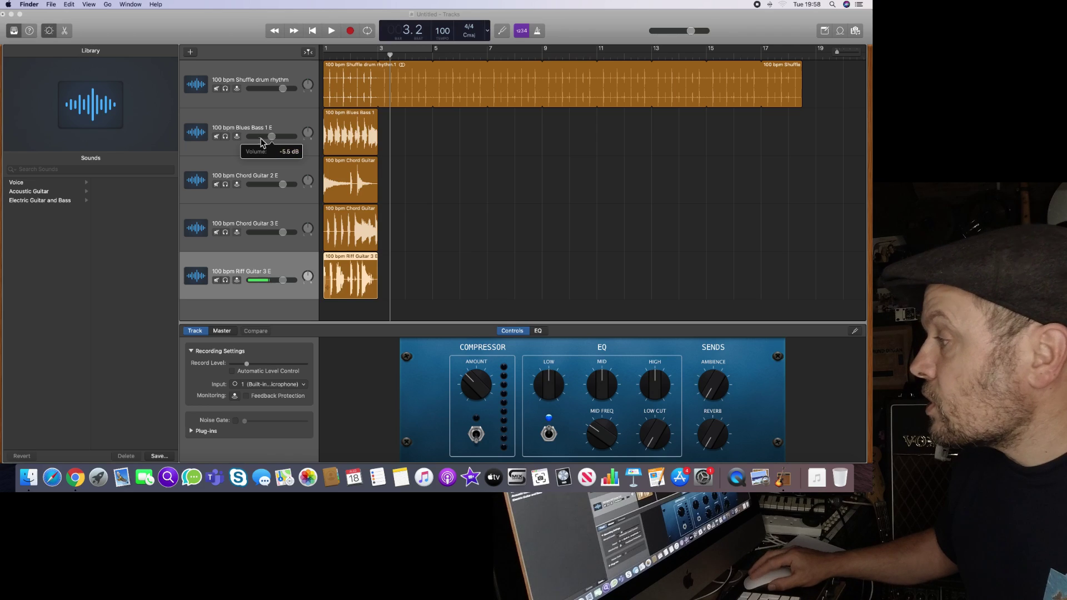
drag(283, 184, 279, 184)
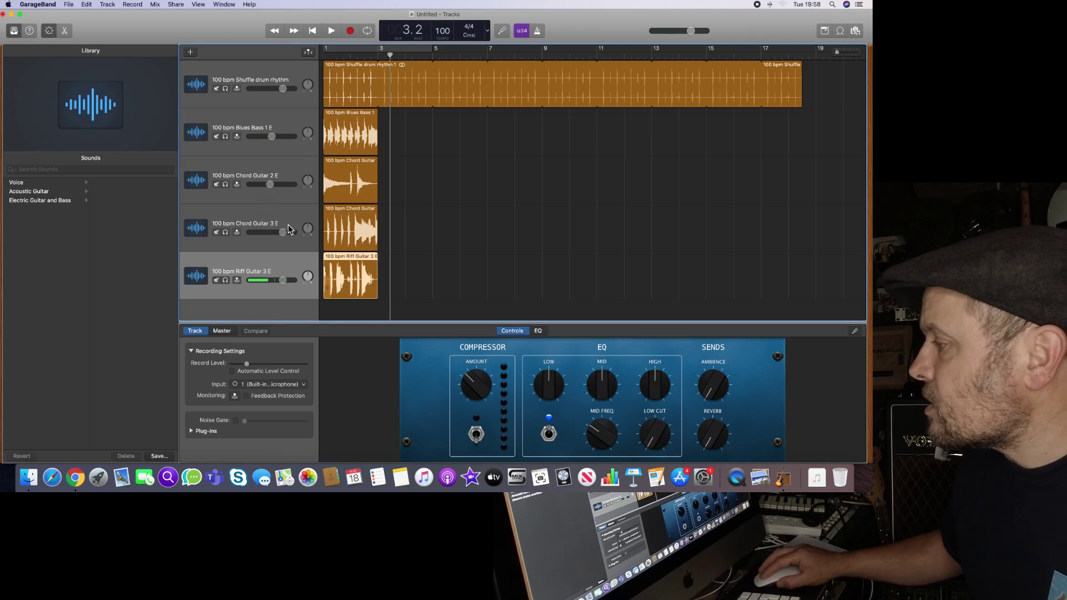
drag(283, 233, 279, 232)
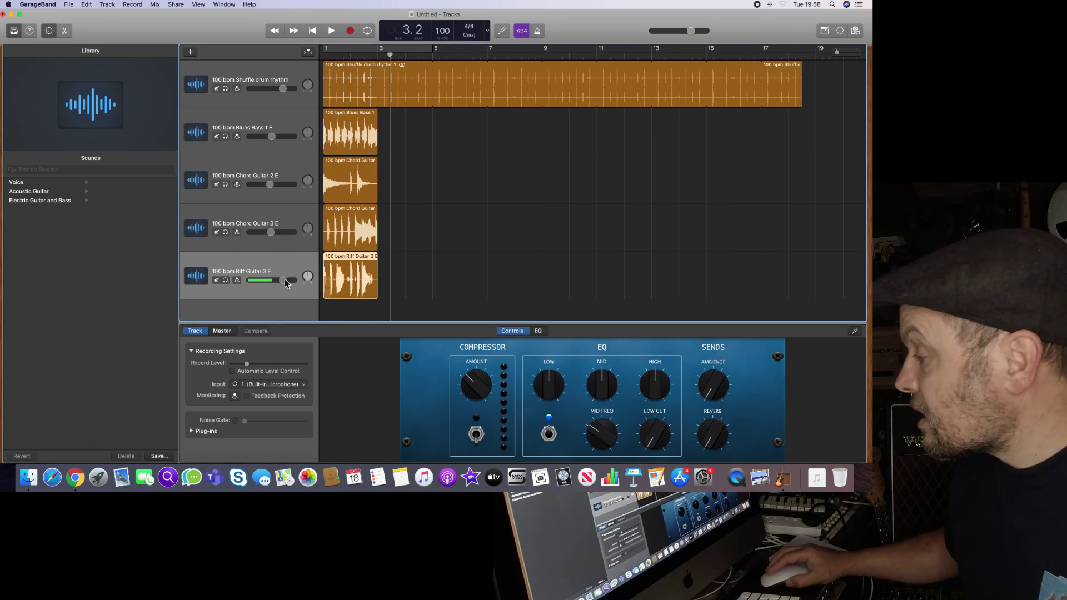
drag(282, 280, 268, 280)
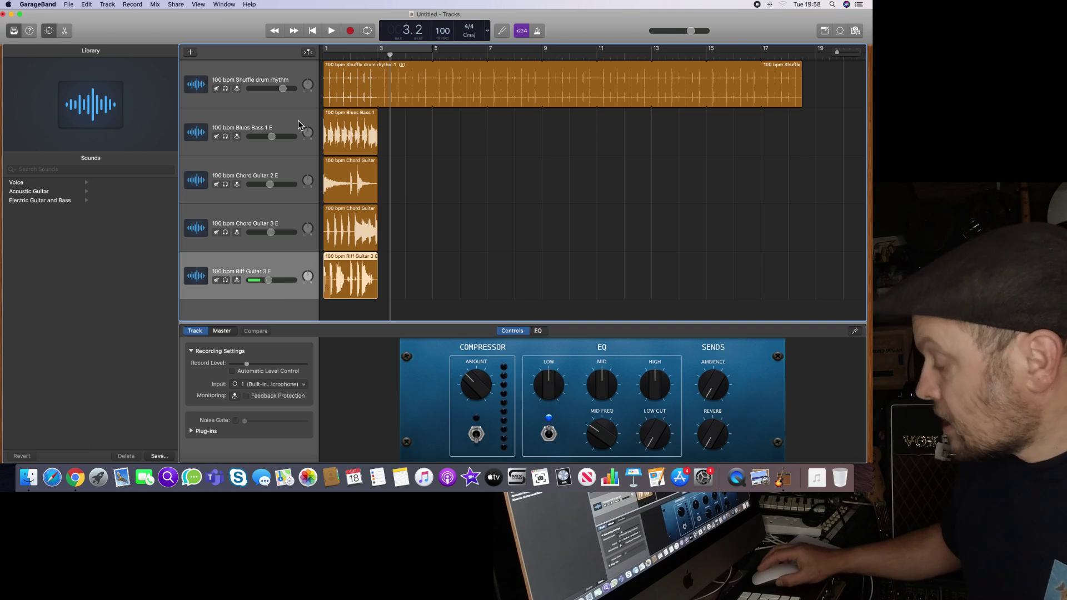
- Raise the Blues Bass volume a little and play the arrangement to check the balance
key(Return)
key(space)
drag(272, 137, 284, 137)
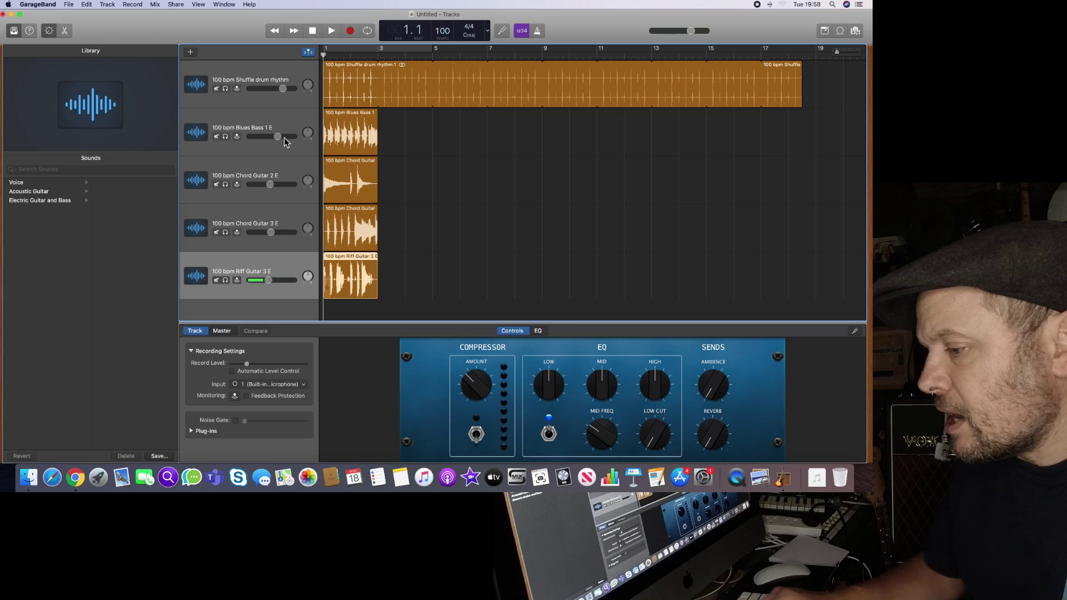
key(space)
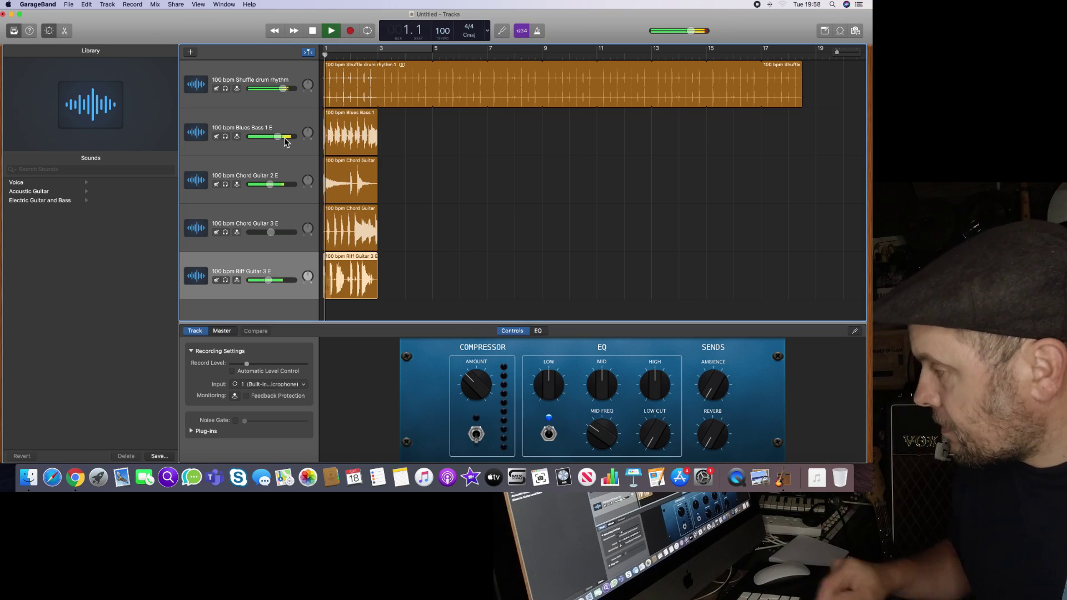
scroll(298, 171, left, 1)
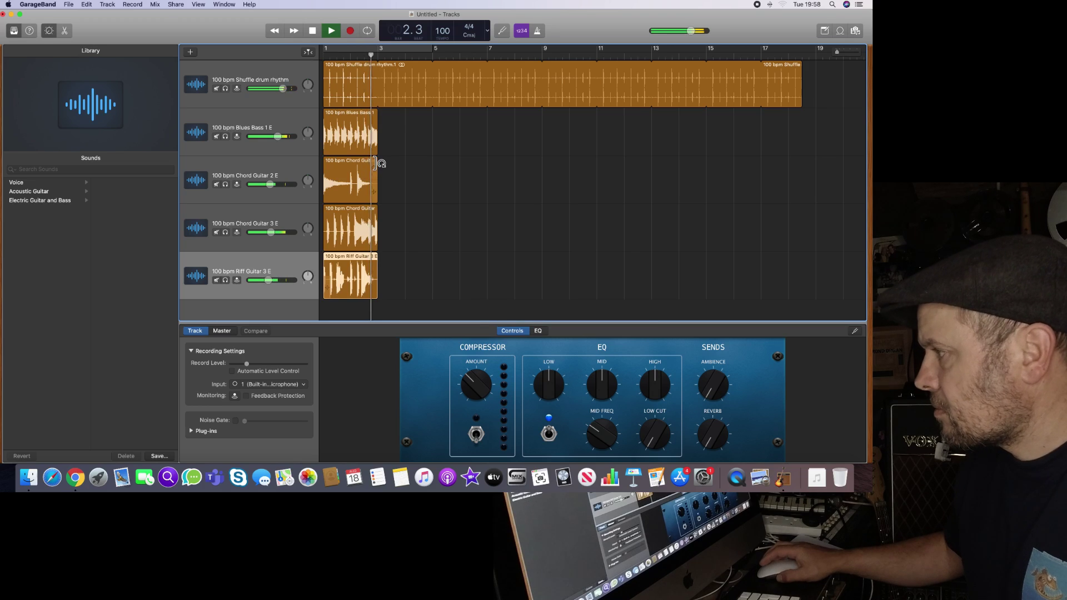
key(space)
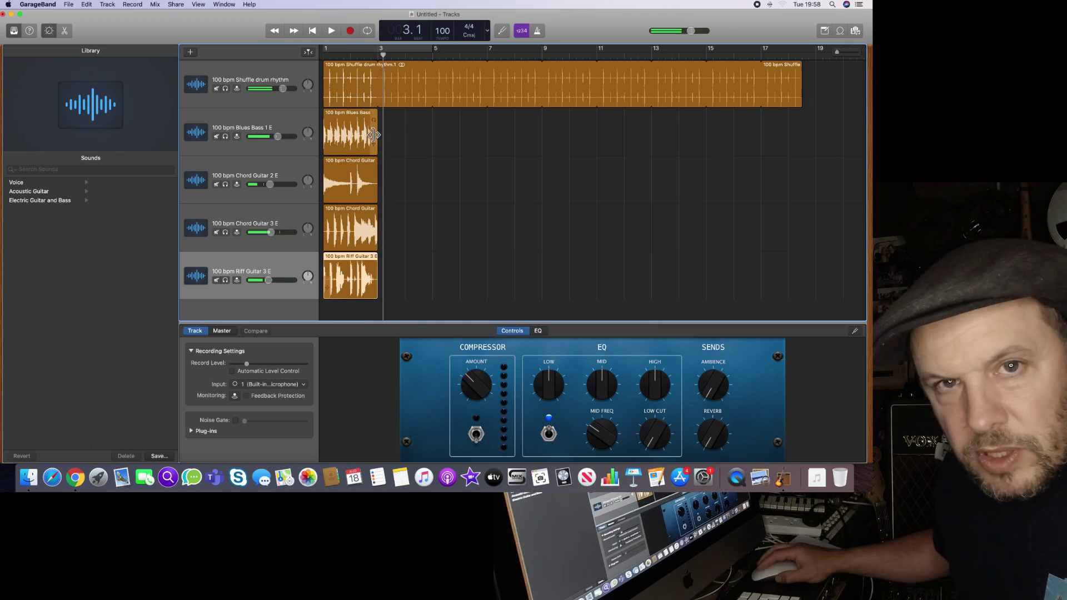
key(Up)
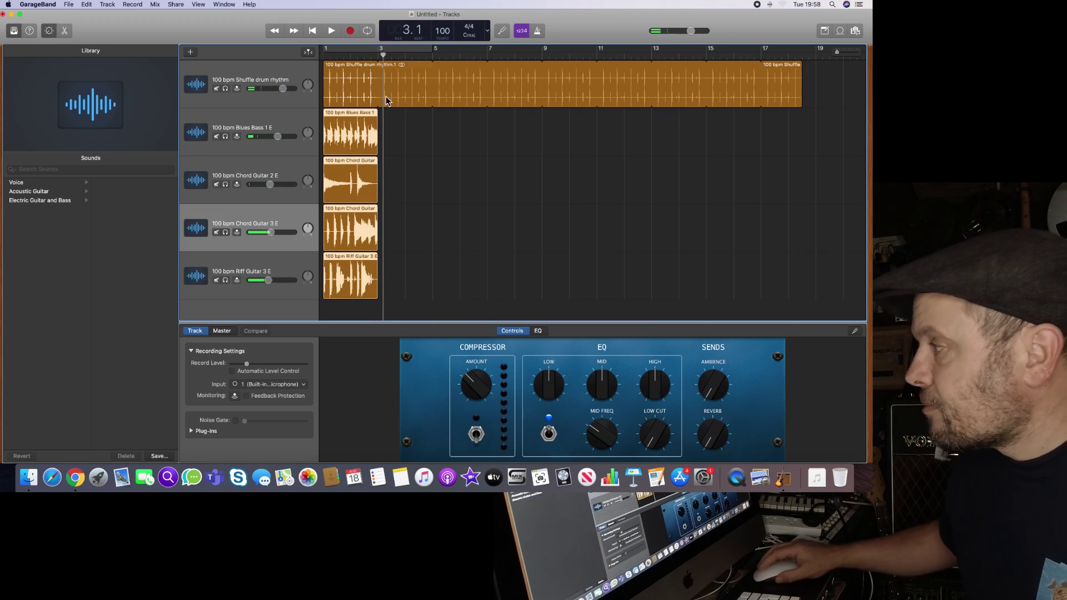
- Loop the bass, chord and riff regions across the song and play from bar 2
drag(378, 117, 715, 136)
key(comma)
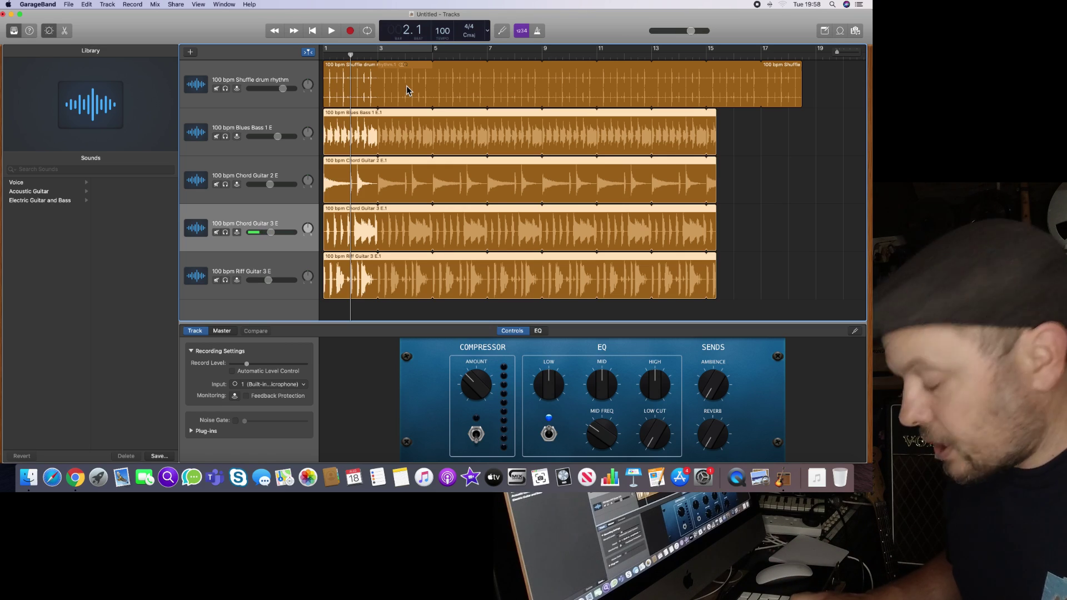
key(space)
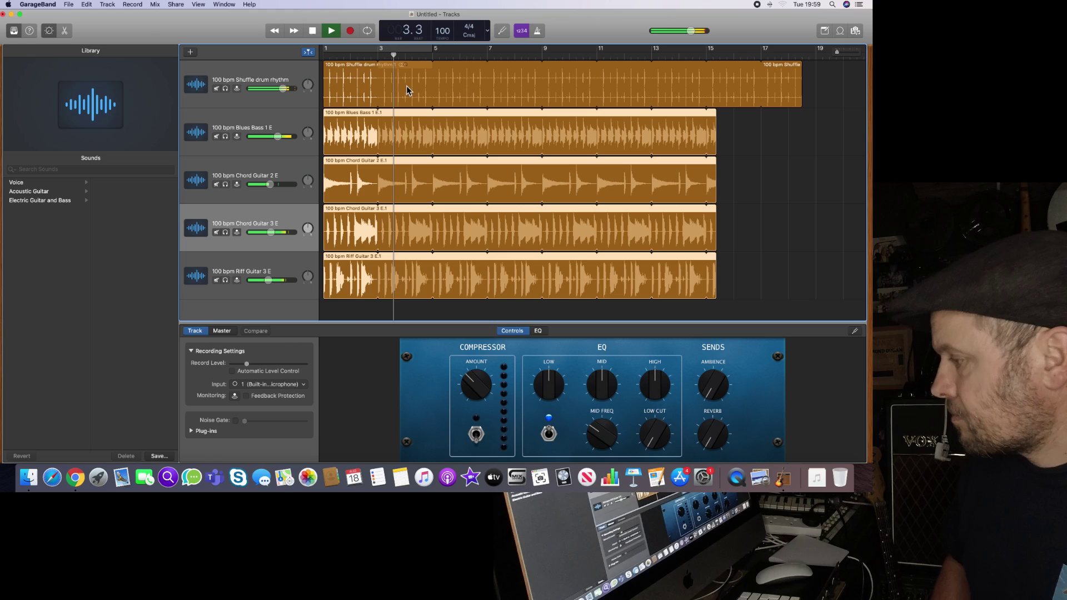
- Pan Chord Guitar 2 E and Riff Guitar 3 E left, and Chord Guitar 3 E right
drag(312, 185, 312, 191)
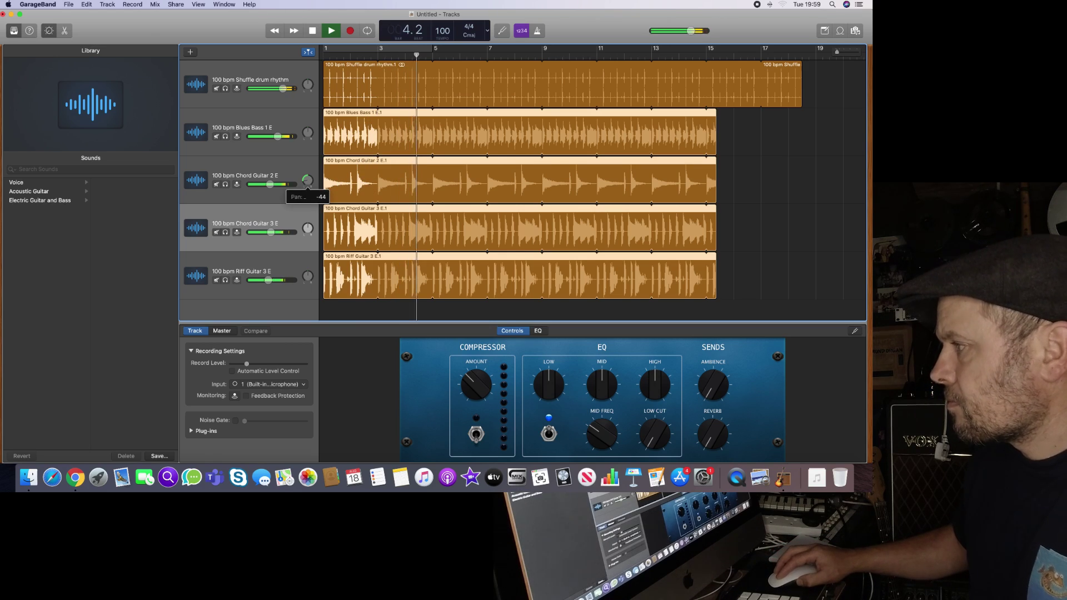
drag(307, 227, 308, 220)
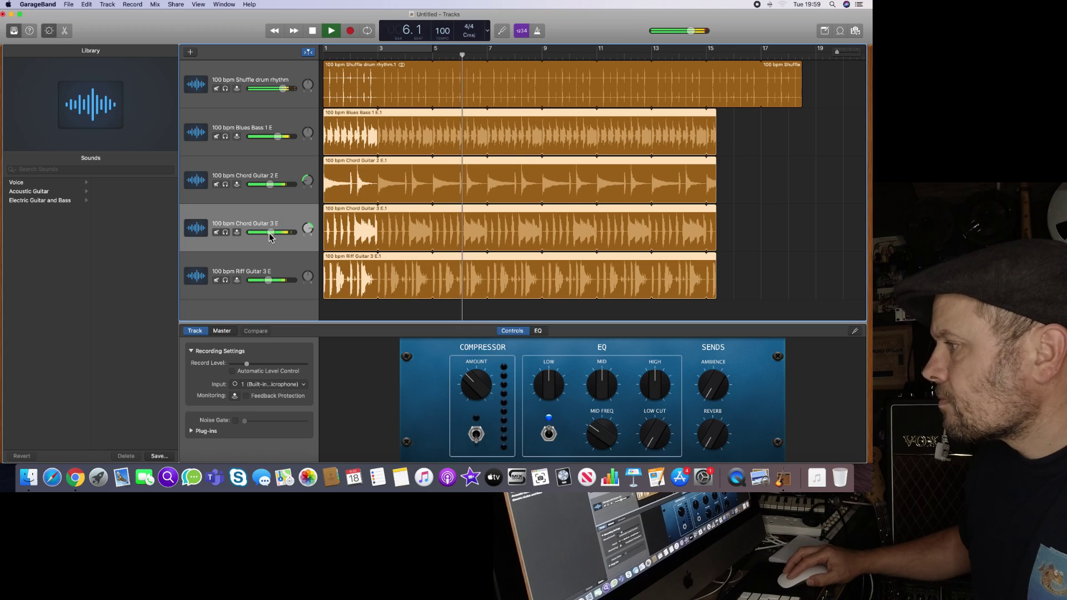
drag(271, 232, 269, 232)
drag(308, 180, 306, 163)
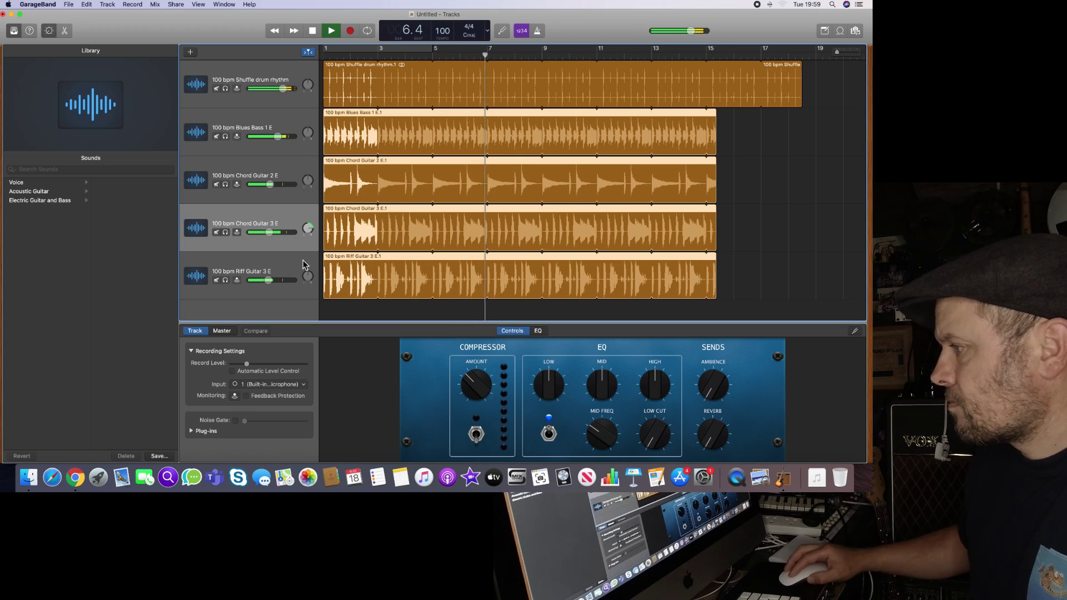
drag(307, 276, 307, 291)
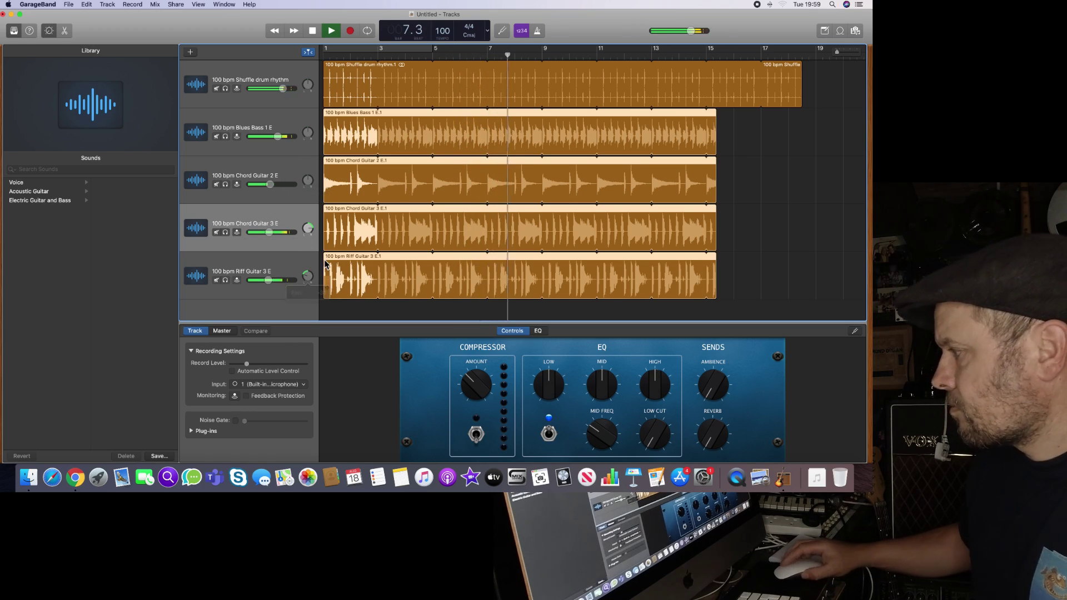
key(space)
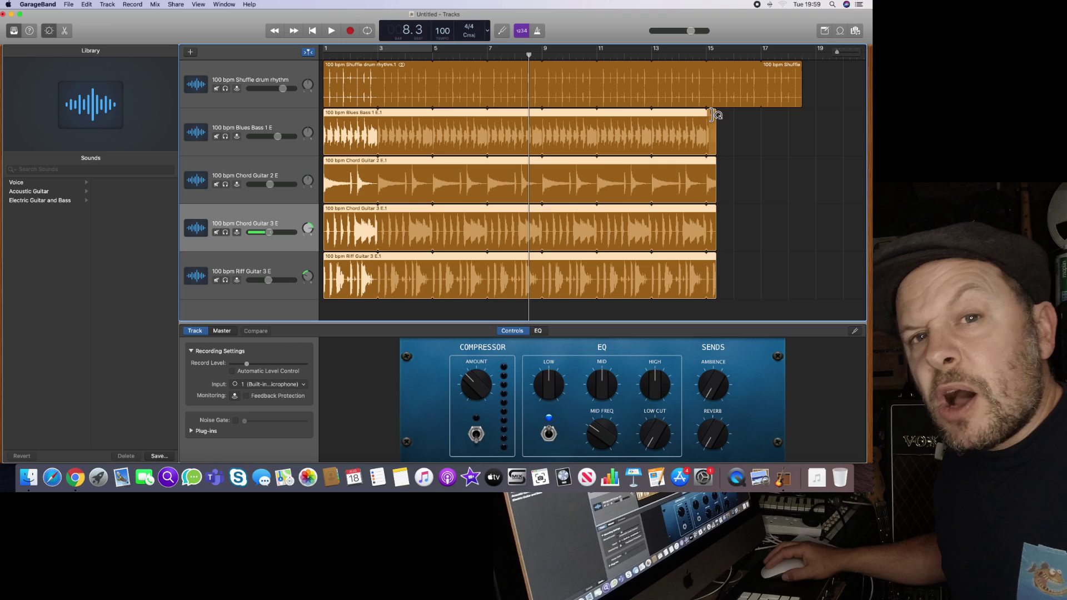
- Shorten the looped regions back to bar 3 and select the Blues Bass region
drag(713, 113, 714, 114)
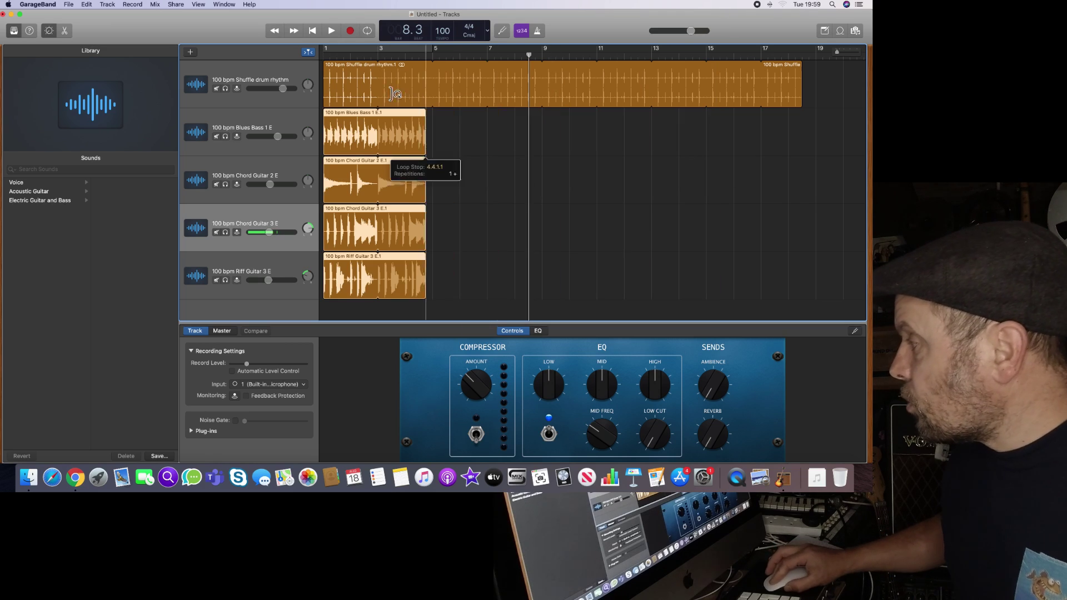
drag(394, 93, 350, 92)
click(484, 125)
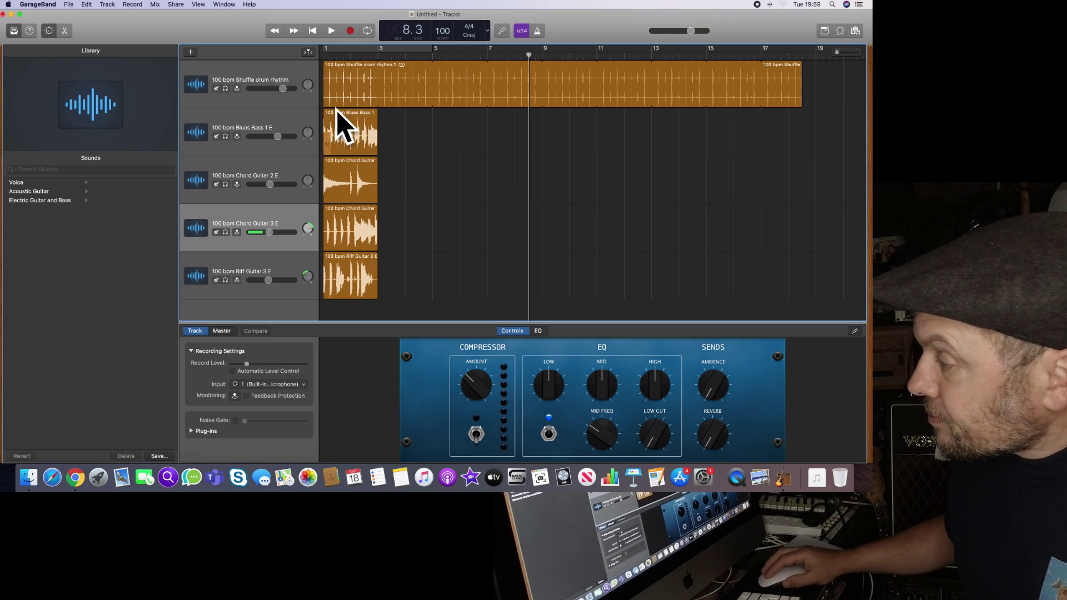
click(348, 125)
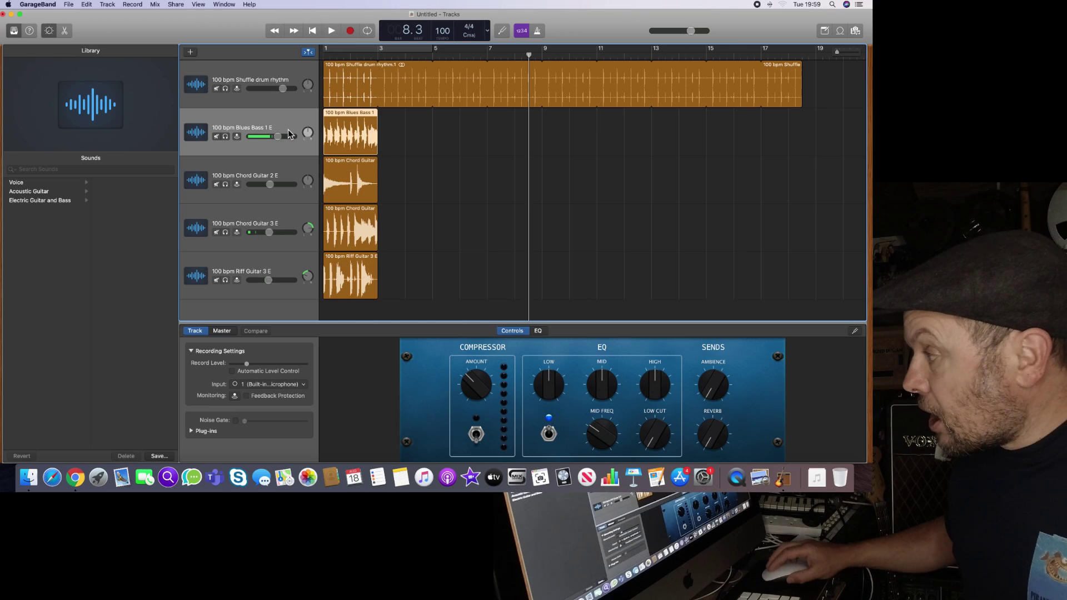
- Add the bass region to the loop library as '100 bpm Blues Bass 1 E', genre Jazz, instrument Bass
click(69, 5)
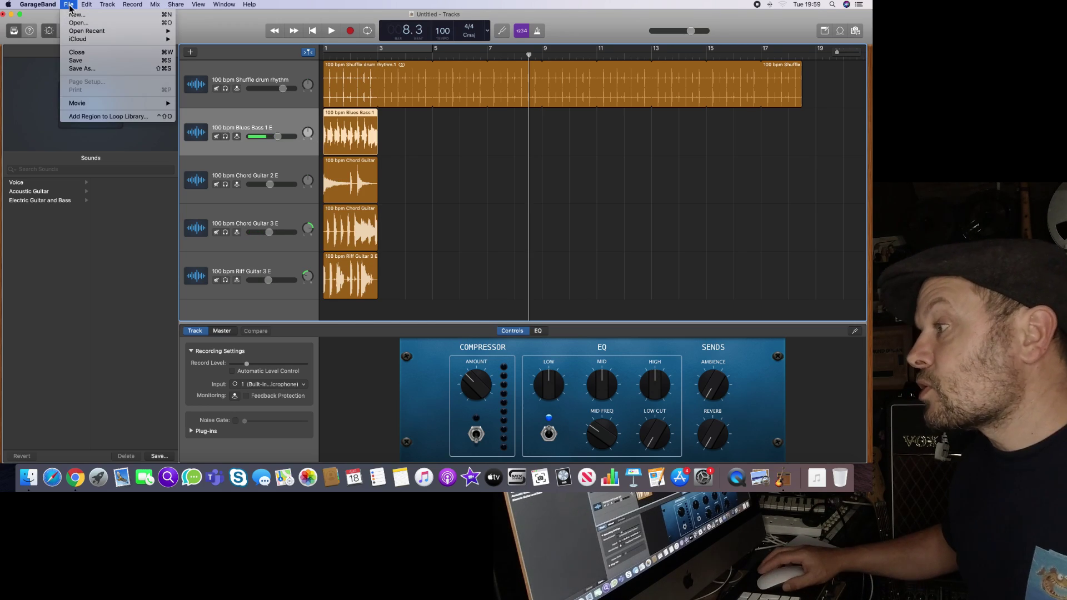
click(113, 117)
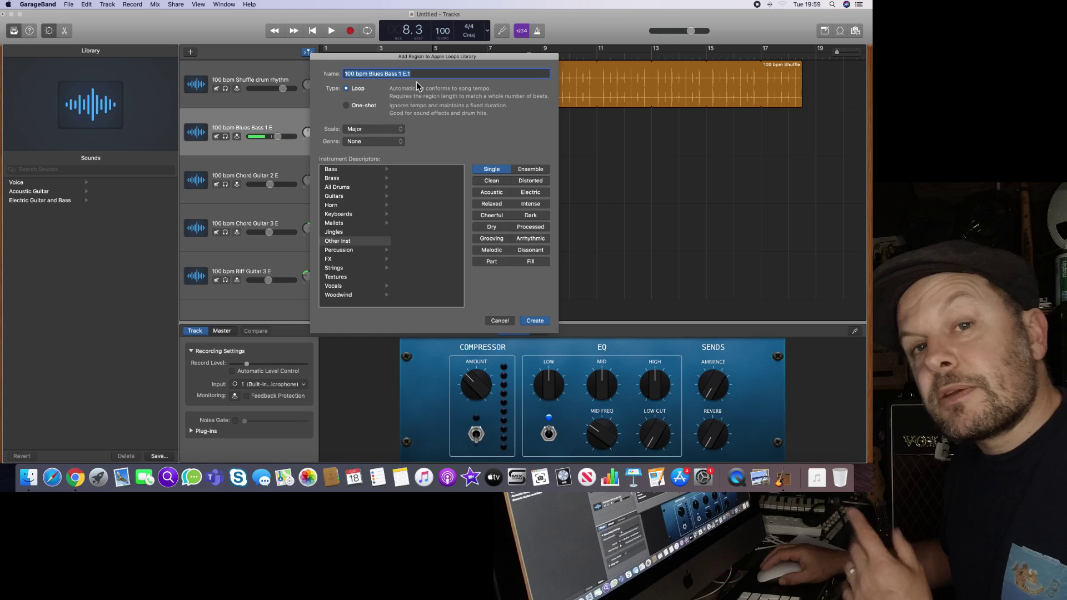
key(Right)
key(BackSpace)
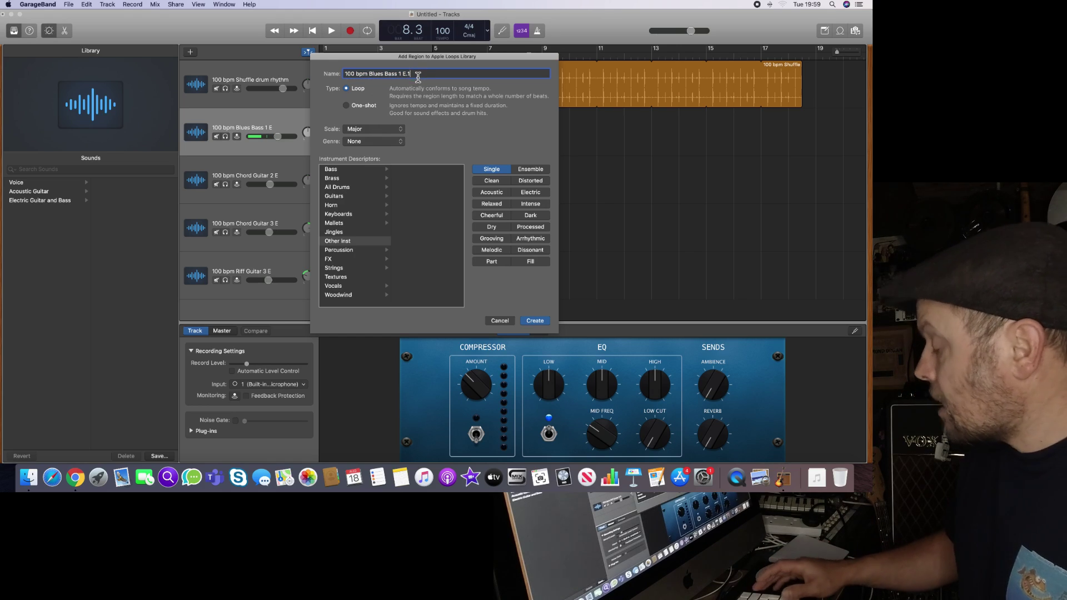
key(BackSpace)
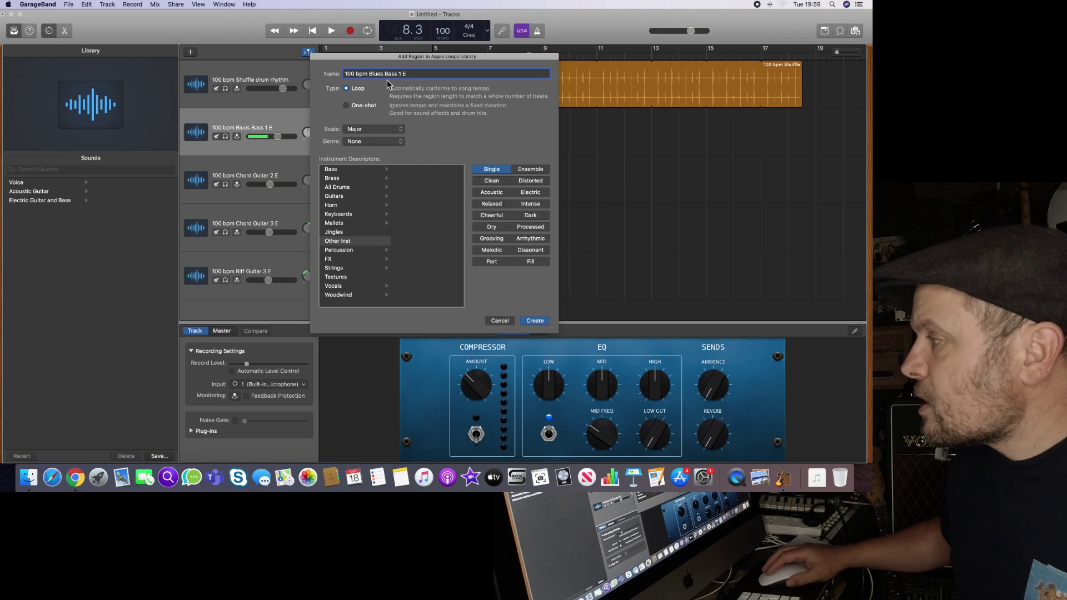
click(367, 141)
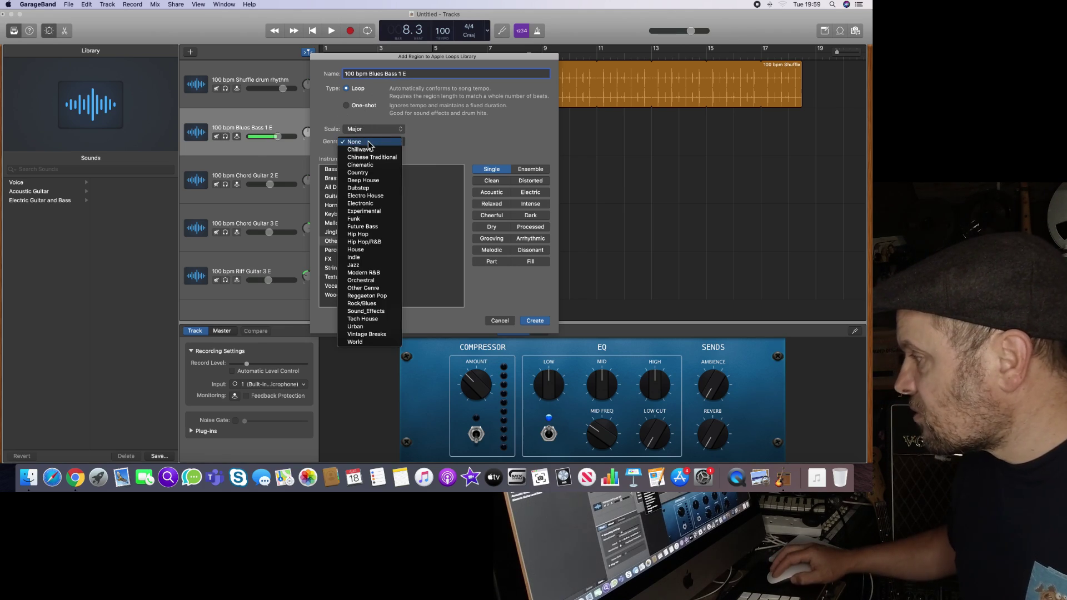
click(361, 265)
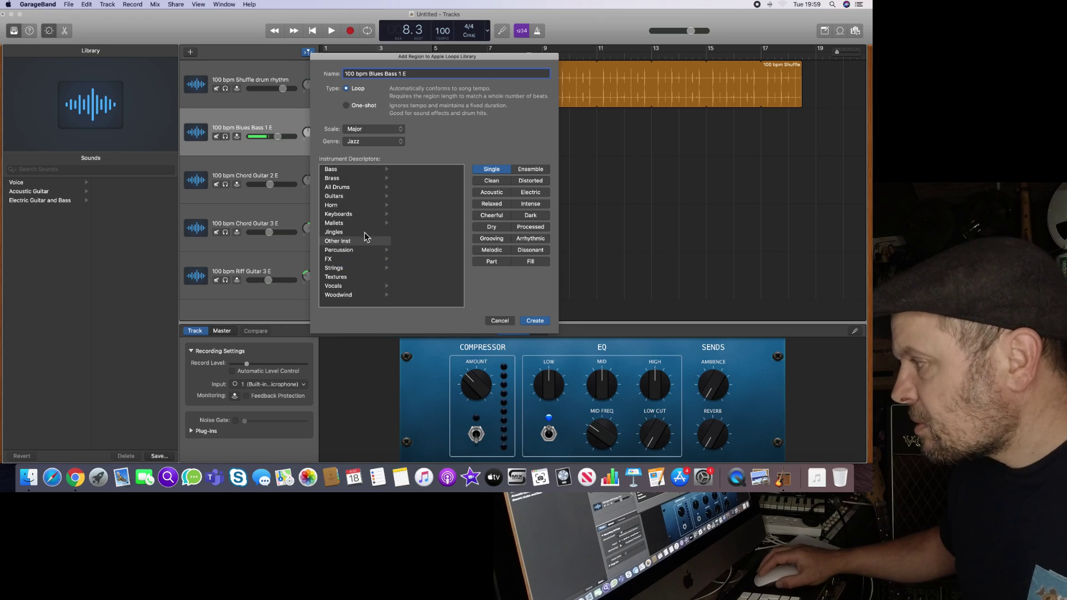
click(340, 169)
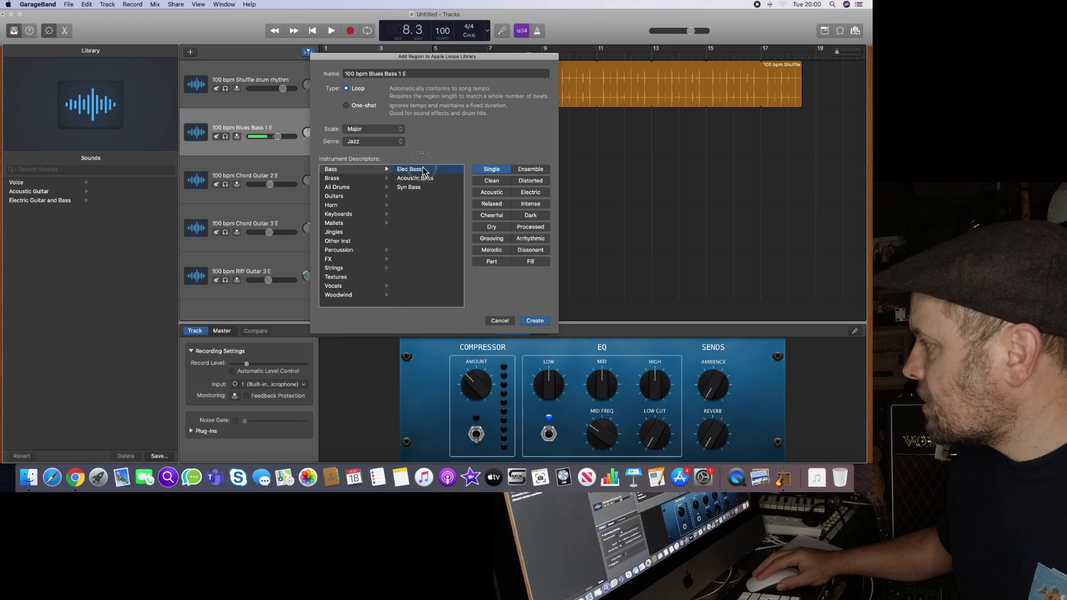
click(535, 322)
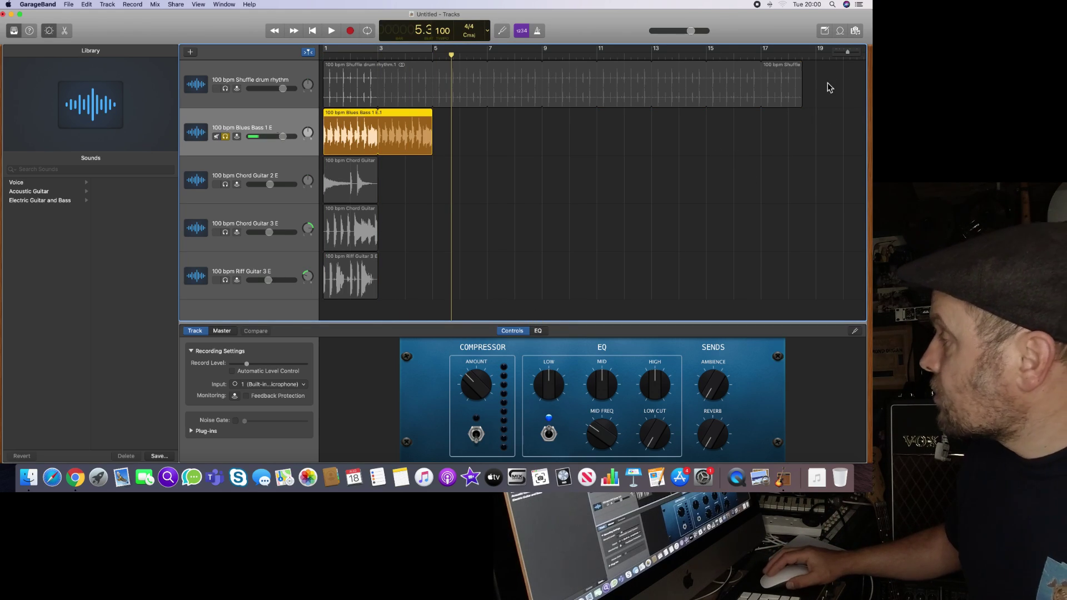
- Show My Loops in the loop browser and preview the 100 bpm Blues Bass 1 E loop
key(super+a)
key(Return)
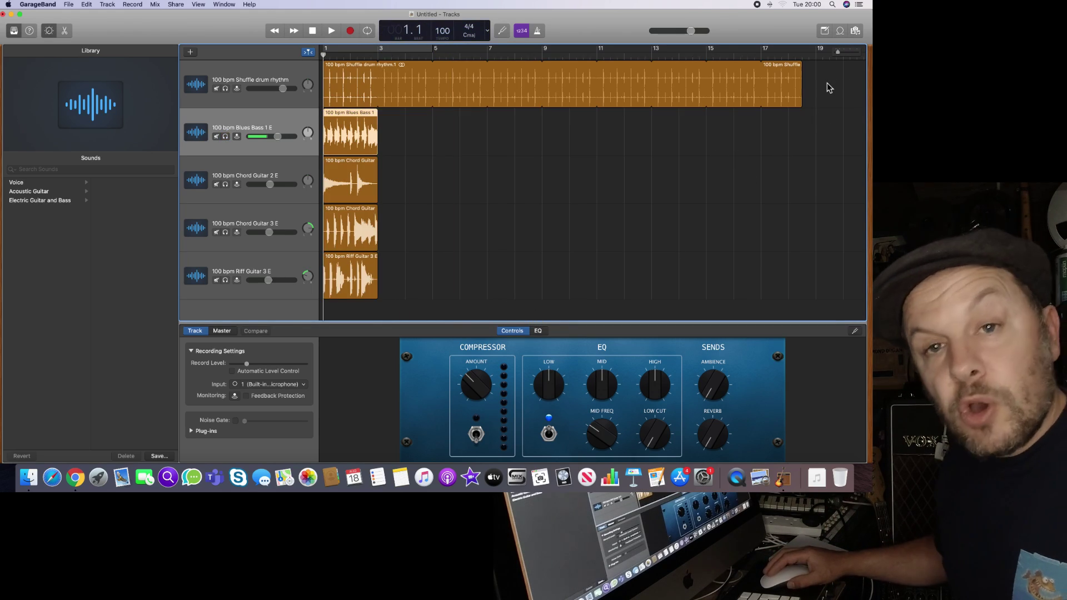
click(841, 31)
click(784, 51)
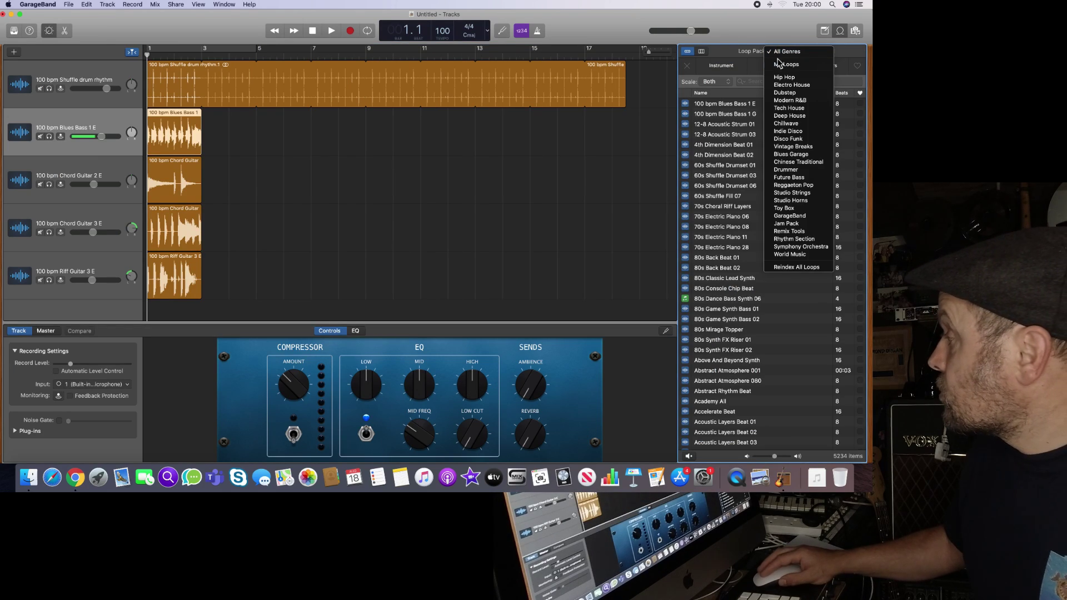
click(784, 65)
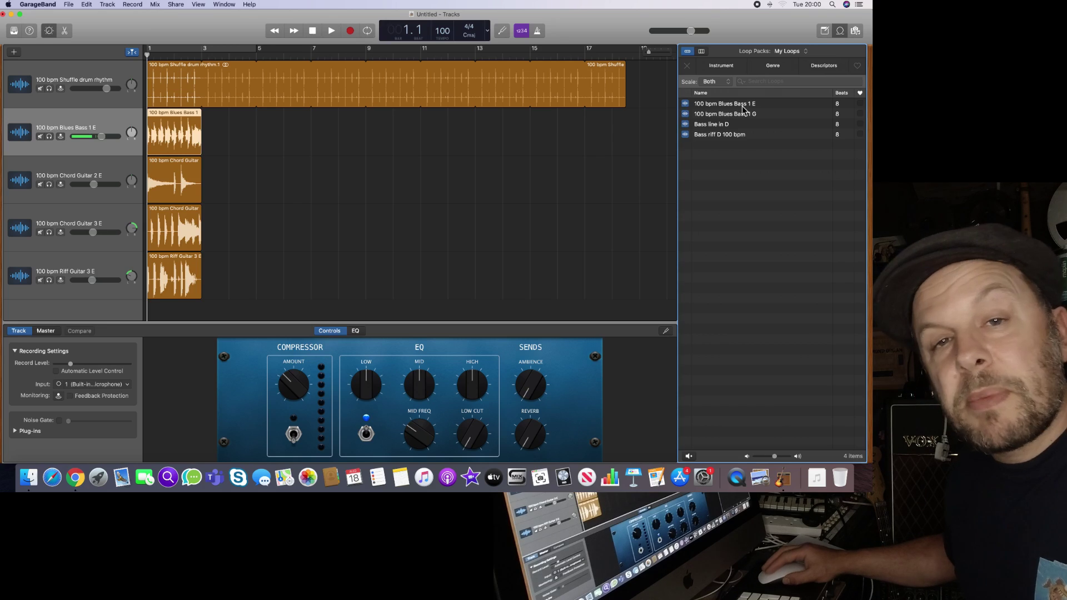
click(712, 107)
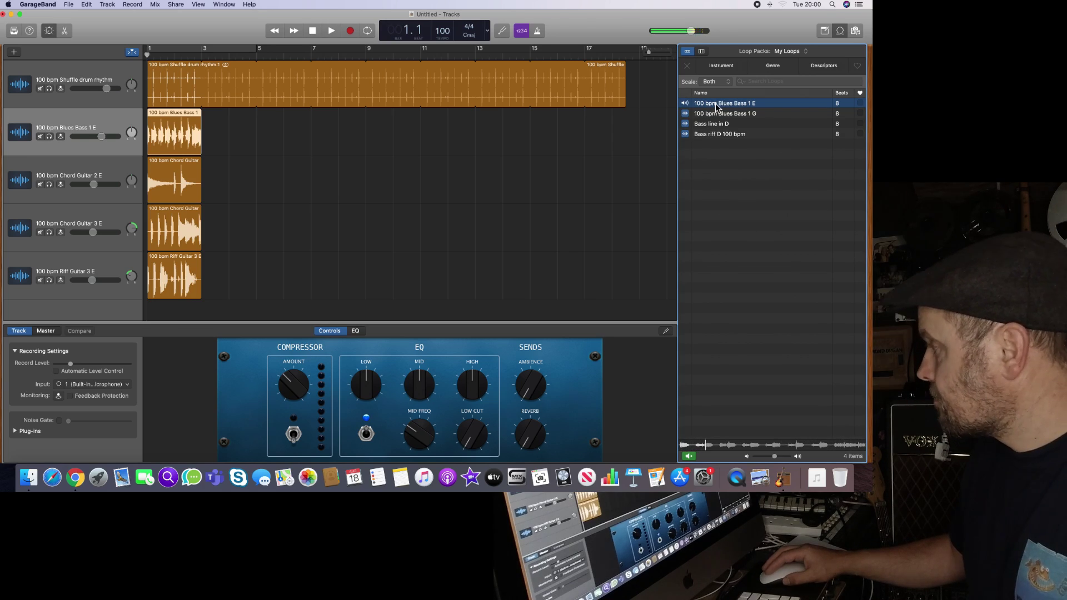
click(717, 106)
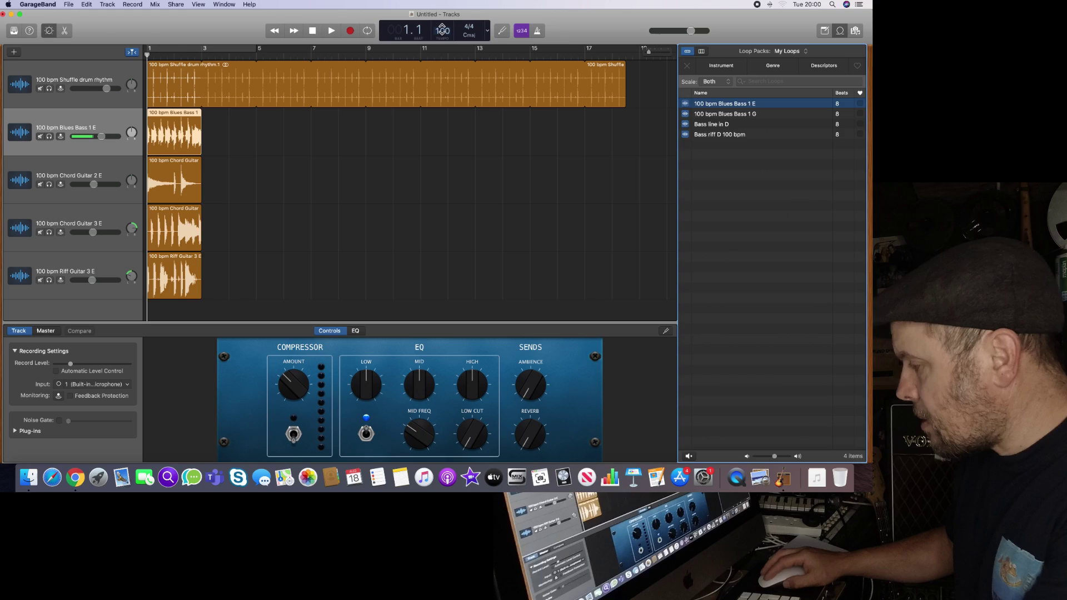
- Change the tempo to 80 bpm, then preview the Blues Bass 1 E loop and play the project
double_click(443, 29)
text(80)
key(Return)
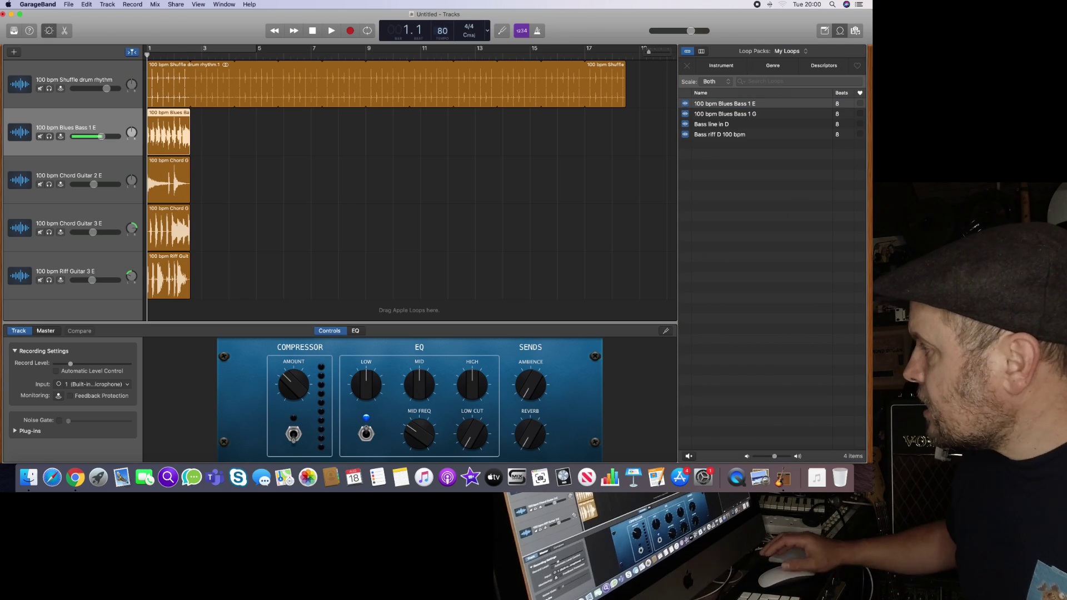
click(732, 105)
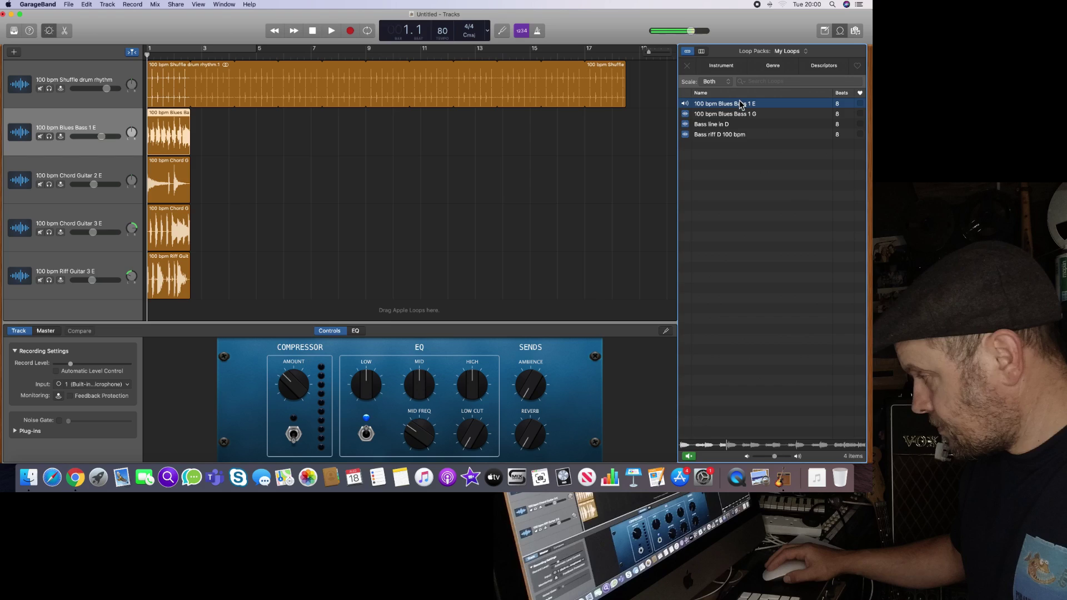
key(space)
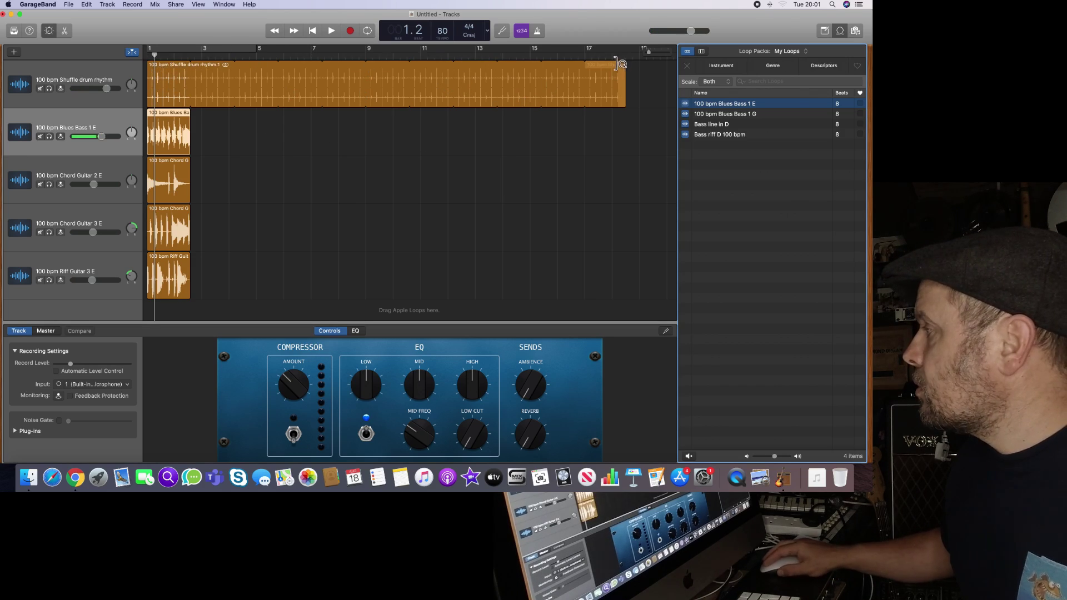
- Shorten the drum region to one pass and add it to the loop library tagged as drums
drag(618, 62, 193, 76)
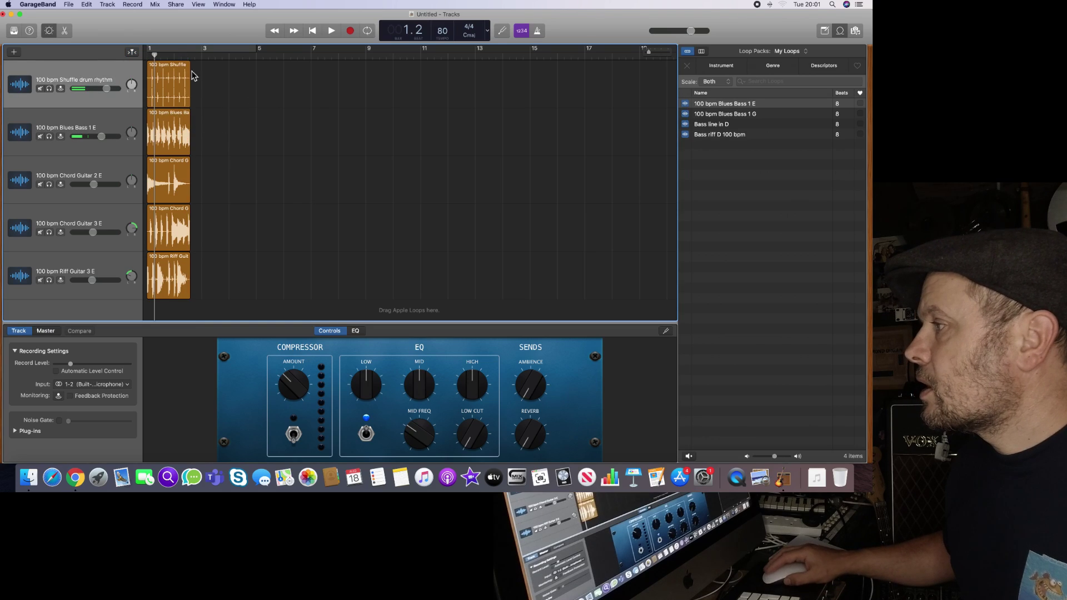
click(170, 65)
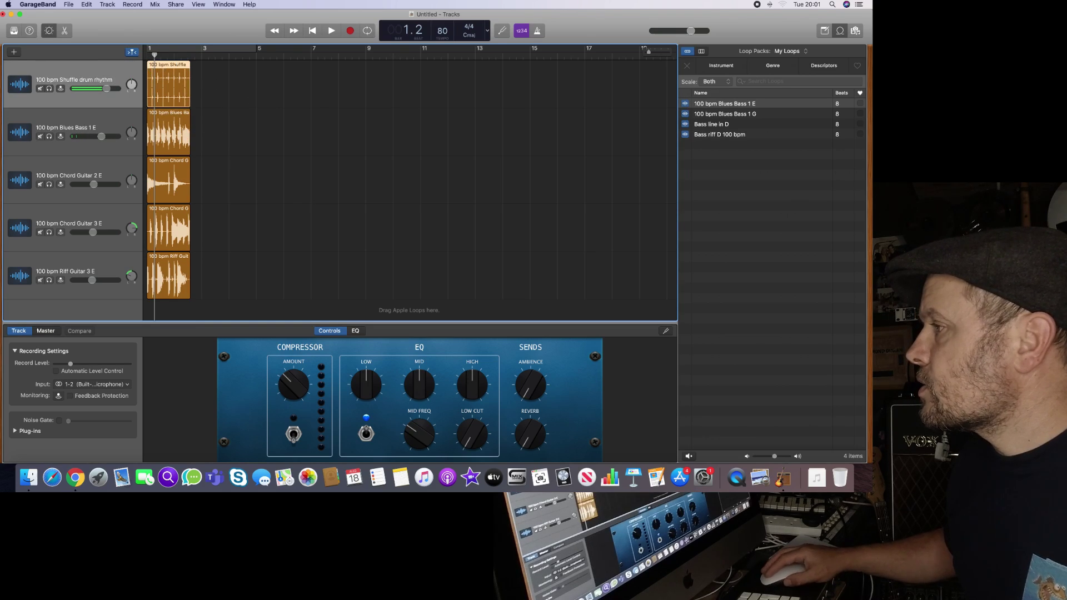
click(67, 4)
click(95, 115)
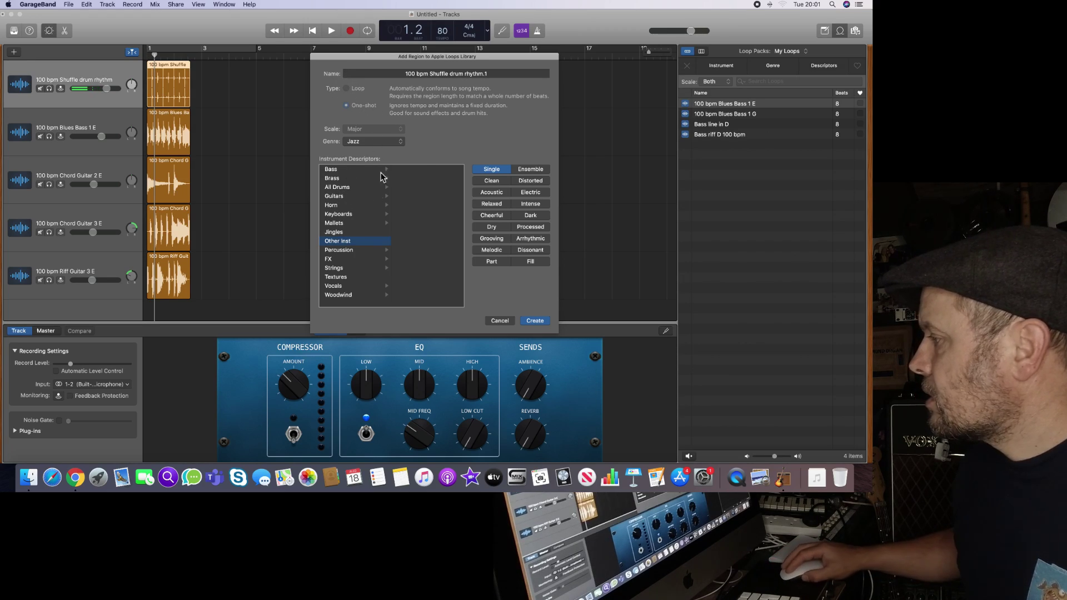
click(340, 188)
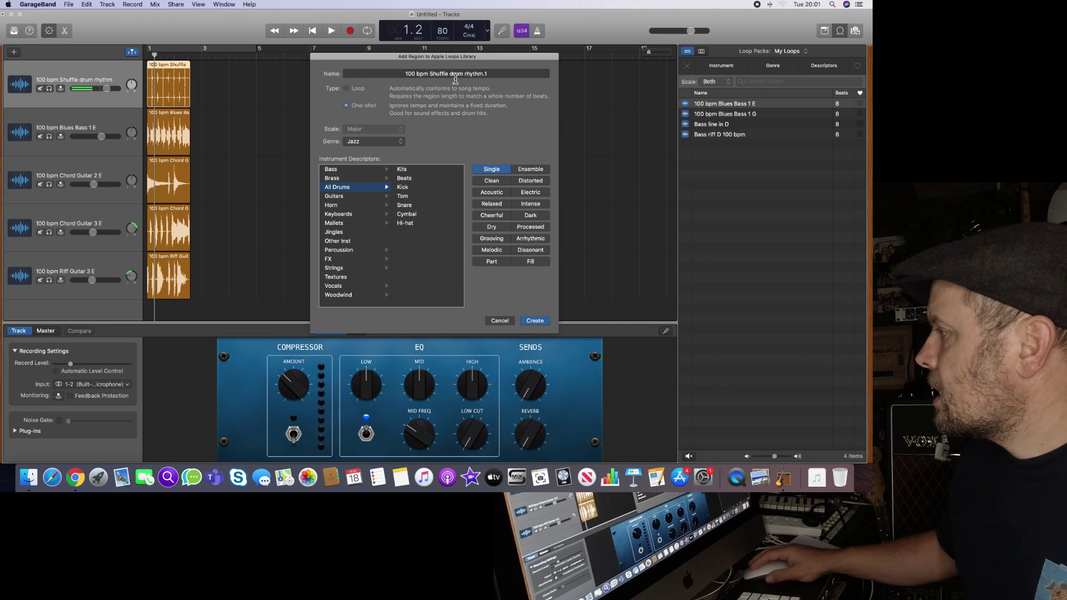
click(534, 321)
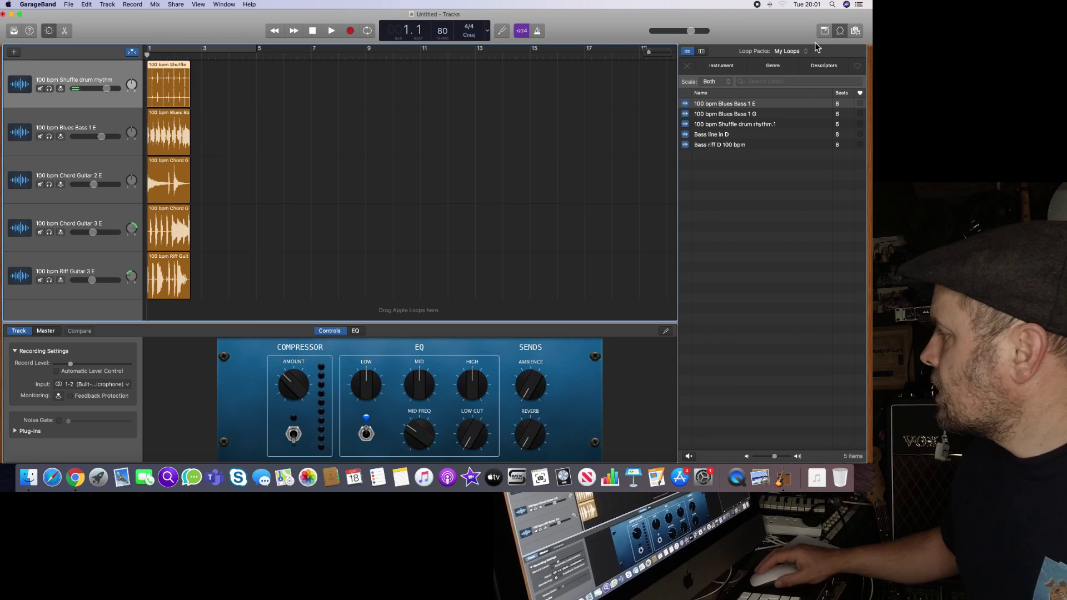
click(726, 128)
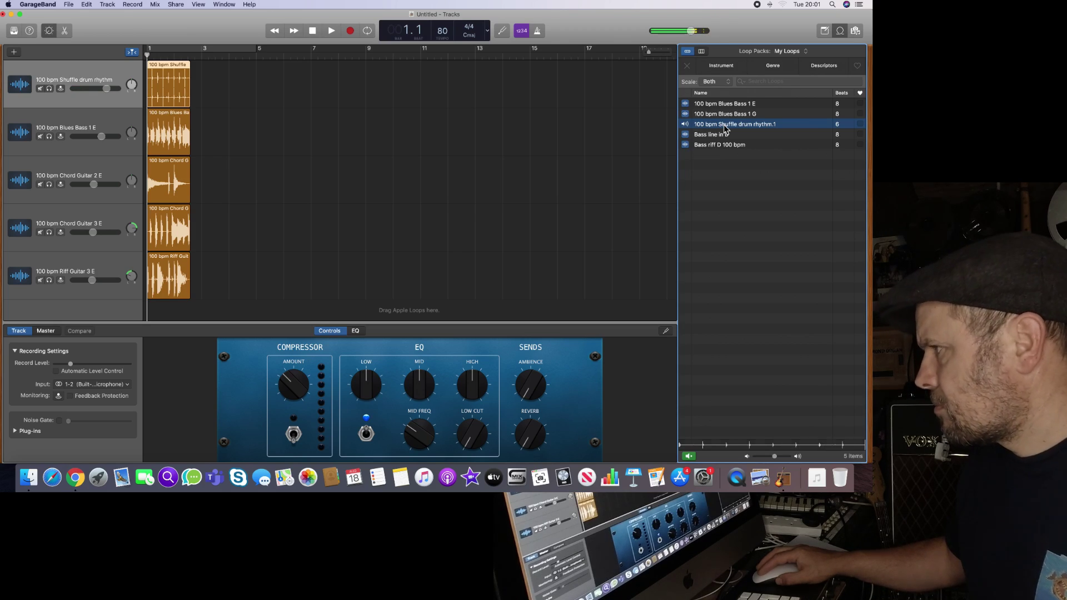
click(726, 127)
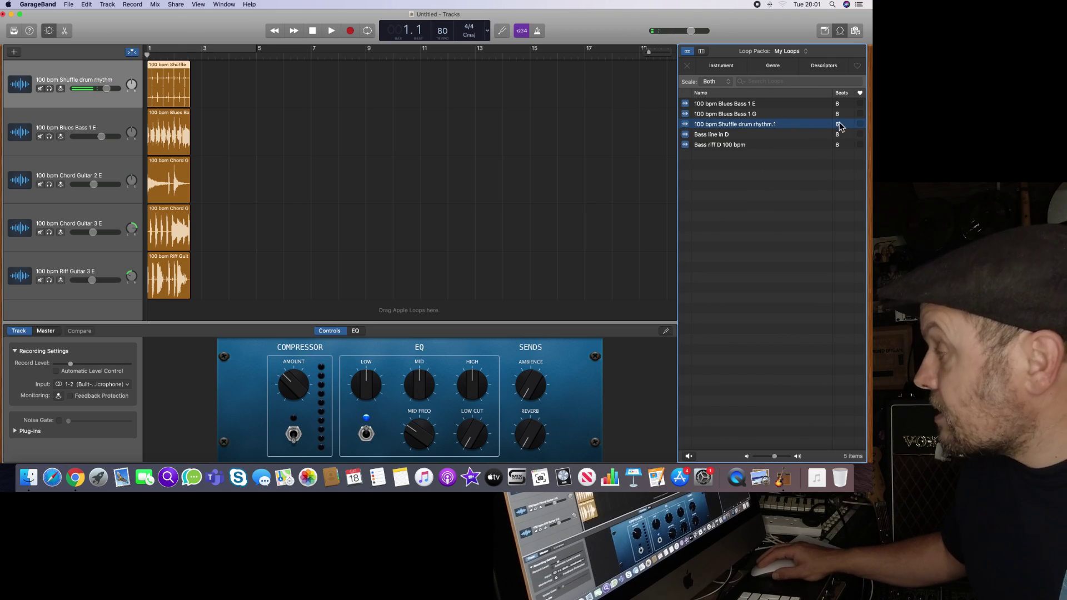
click(538, 138)
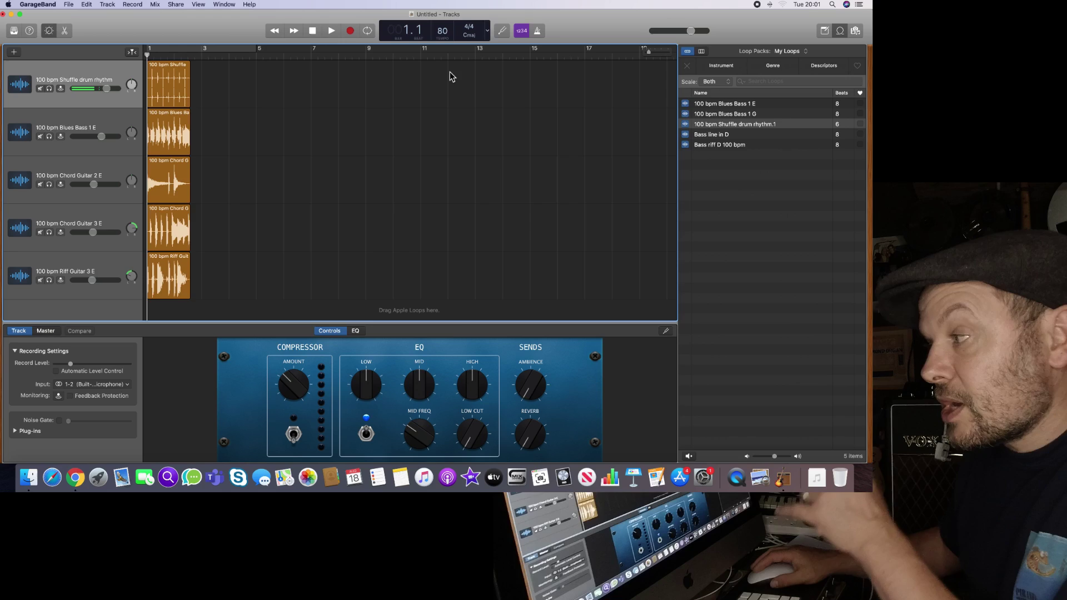
scroll(448, 75, right, 1)
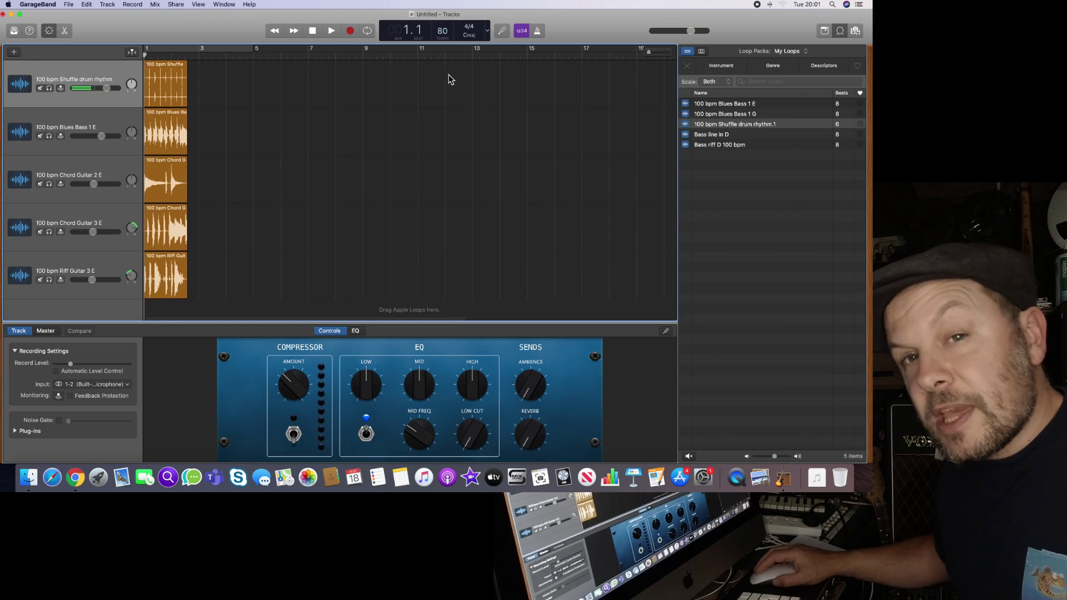
- Set the project tempo back to 100 bpm
double_click(442, 31)
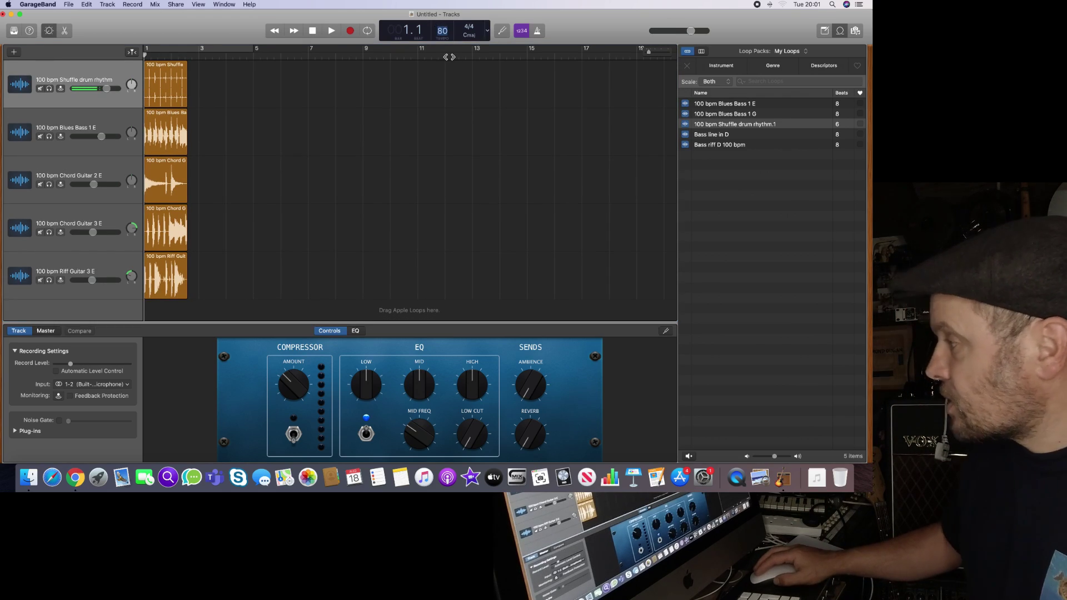
text(100)
key(Return)
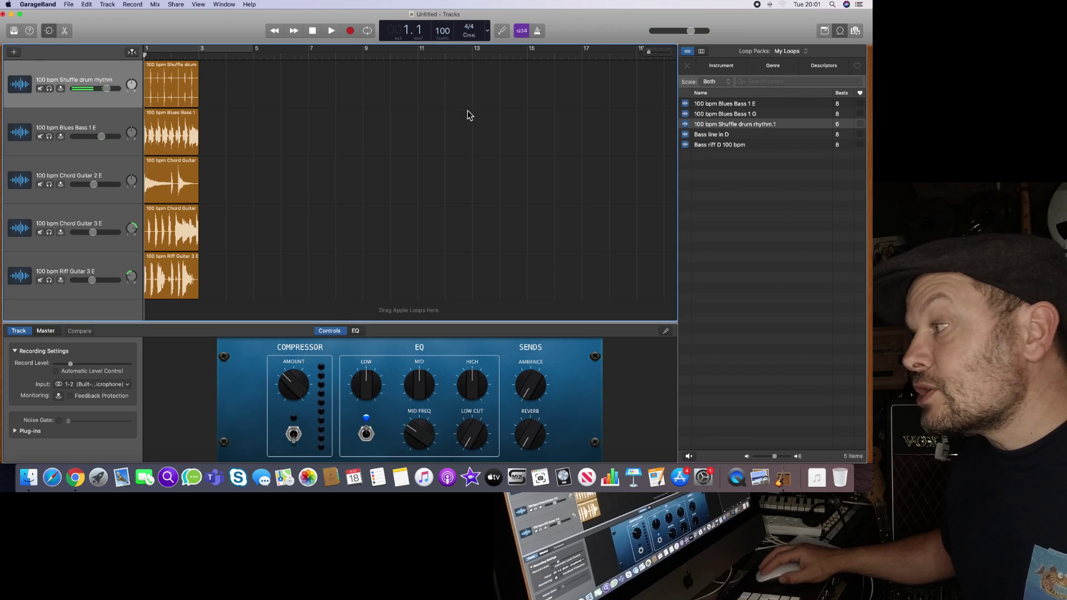
- Add the drum region to the loop library as a drums loop named '100 bpm Shuffle drum rhythm'
click(164, 75)
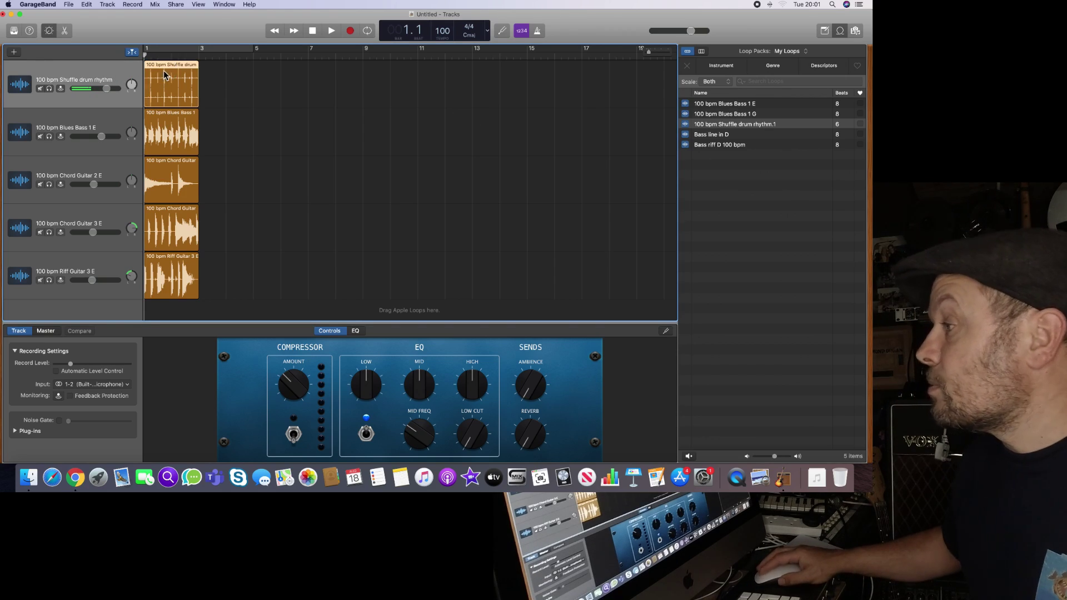
click(67, 4)
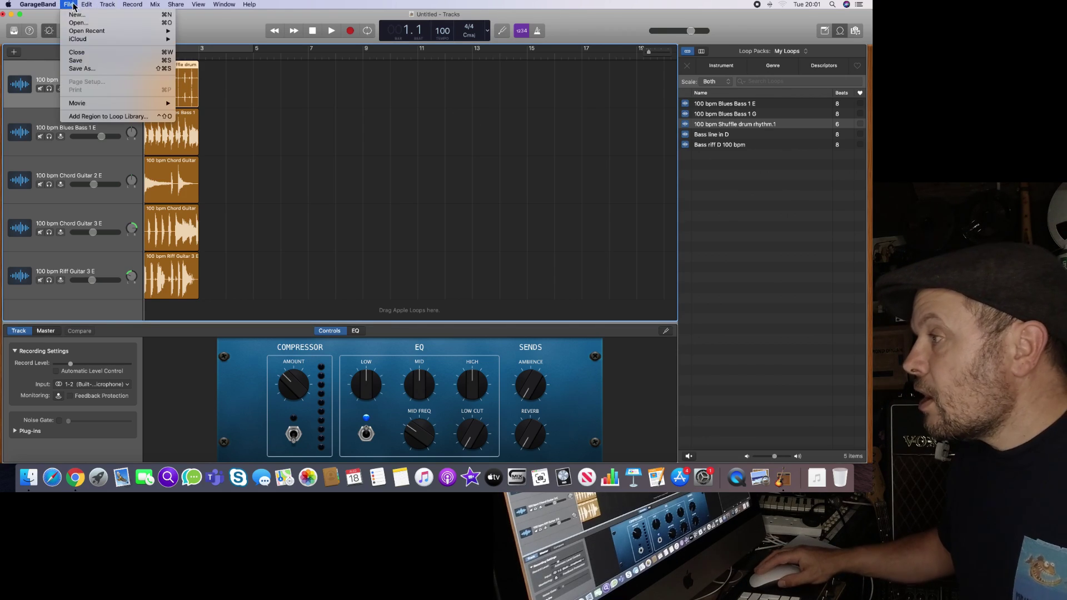
click(100, 116)
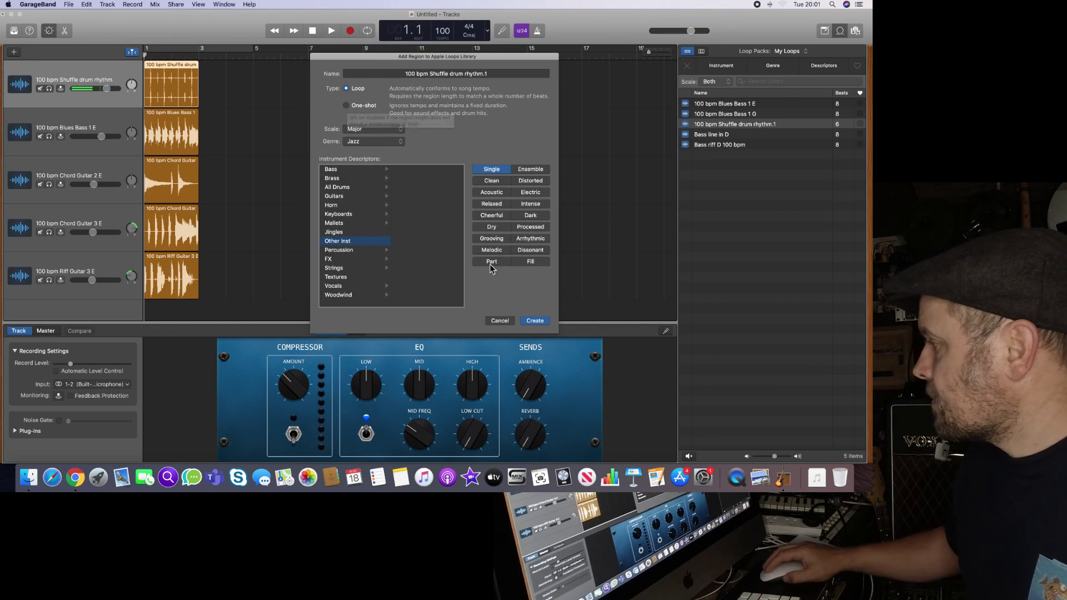
click(354, 188)
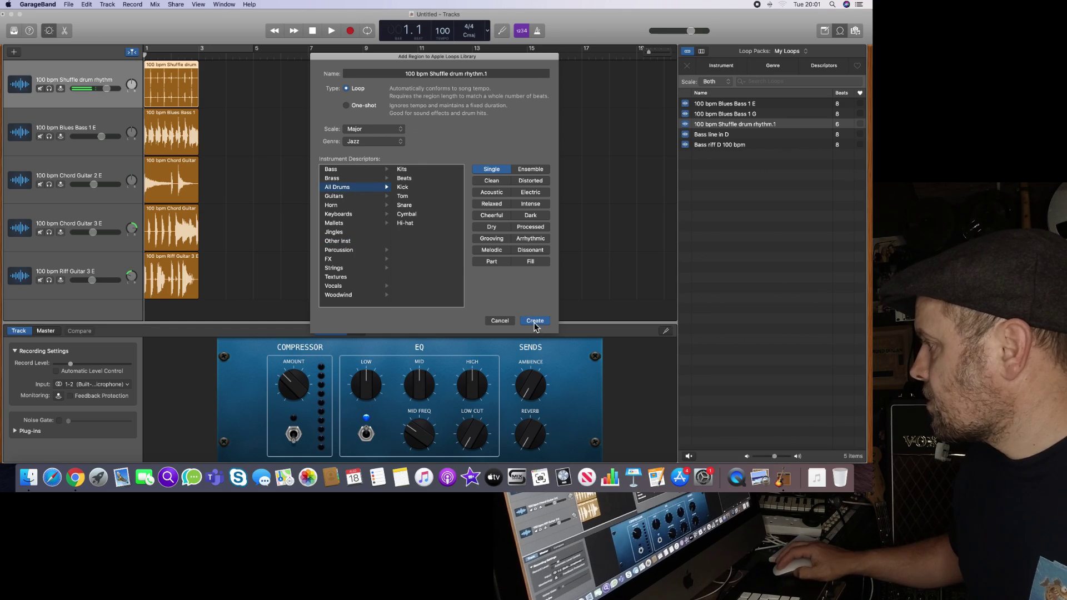
click(490, 73)
key(BackSpace)
key(BackSpace)
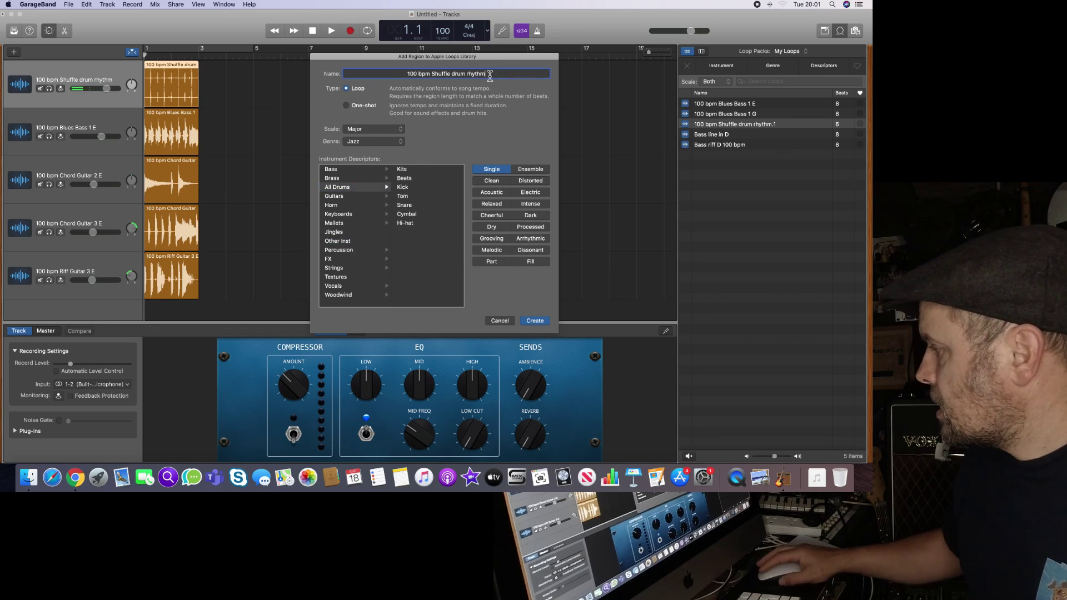
click(544, 322)
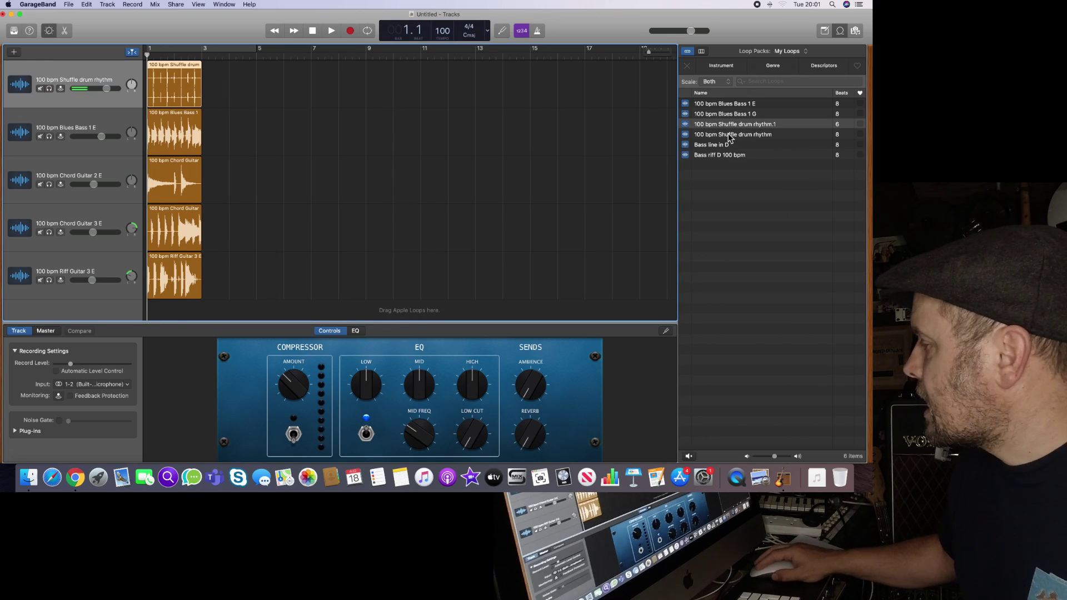
- Preview the 100 bpm Shuffle drum loop, set the project tempo to 80, and preview it again
click(729, 135)
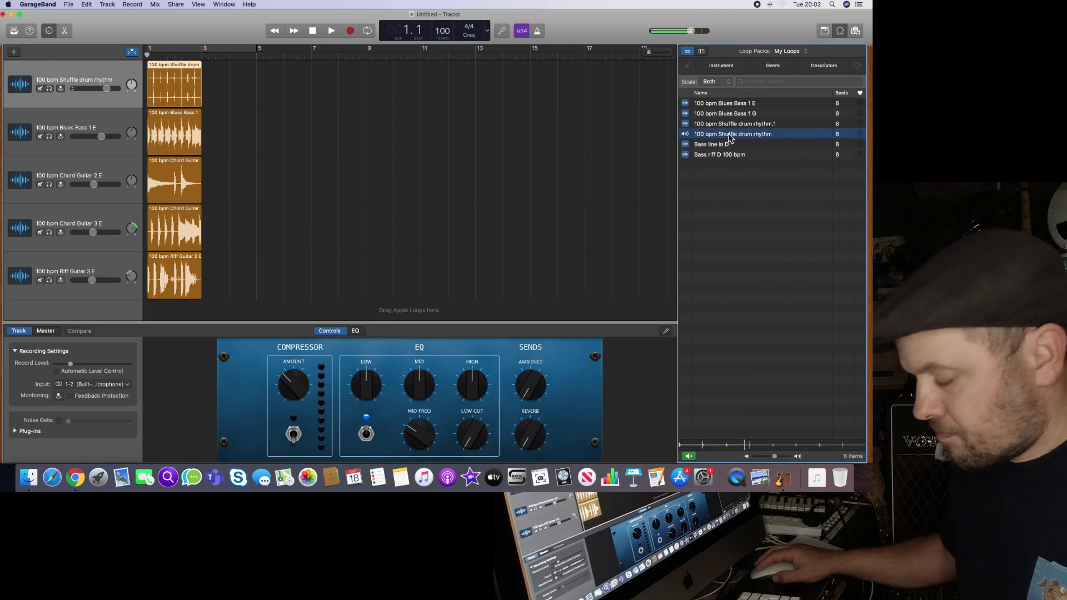
click(730, 137)
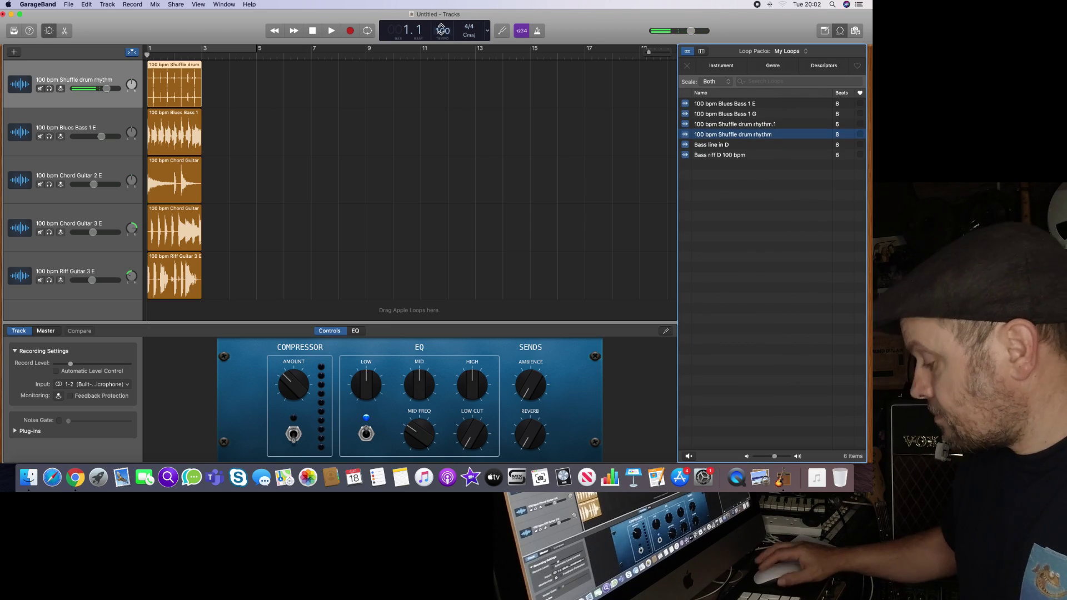
double_click(443, 30)
text(80)
key(Return)
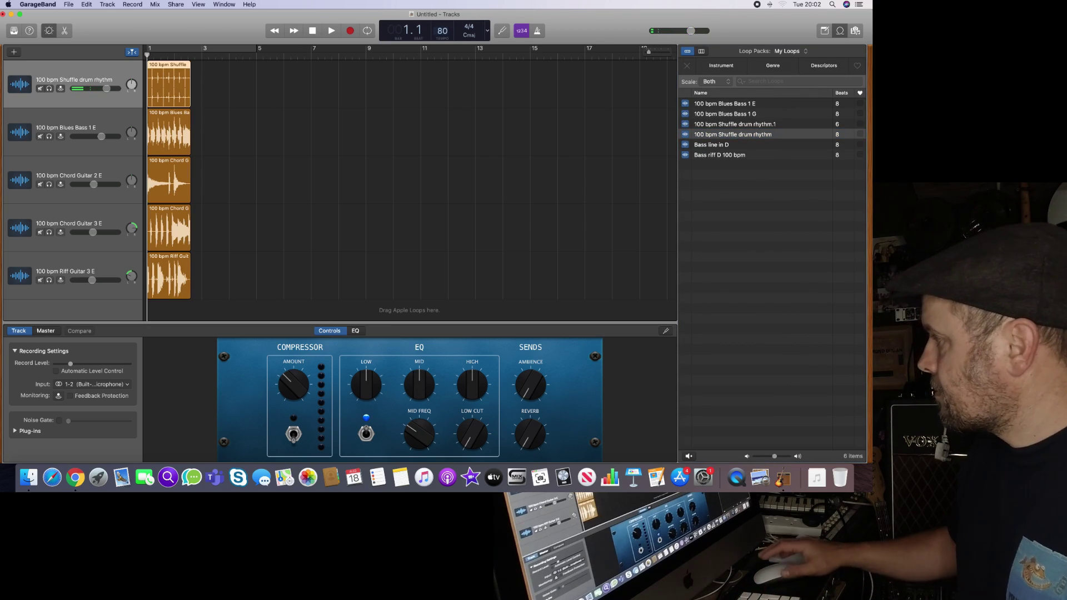
click(703, 137)
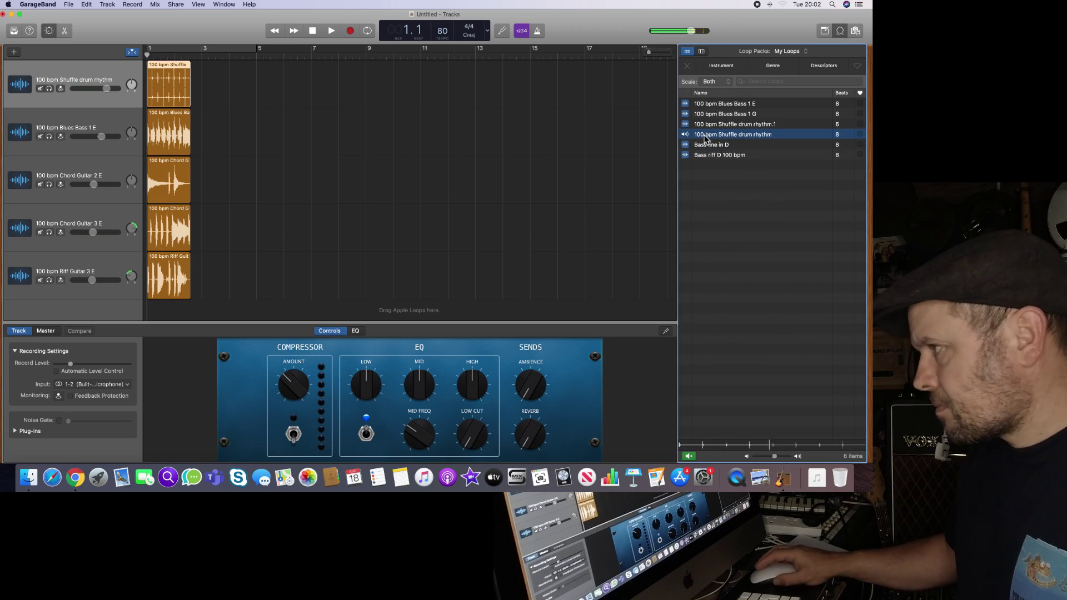
key(space)
key(space)
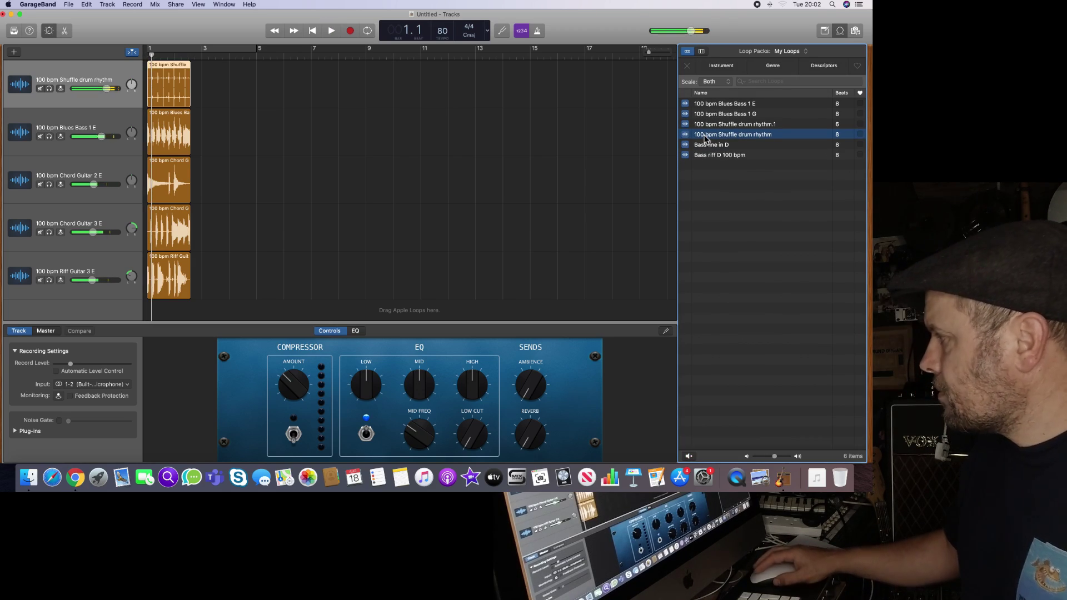
drag(747, 136, 364, 66)
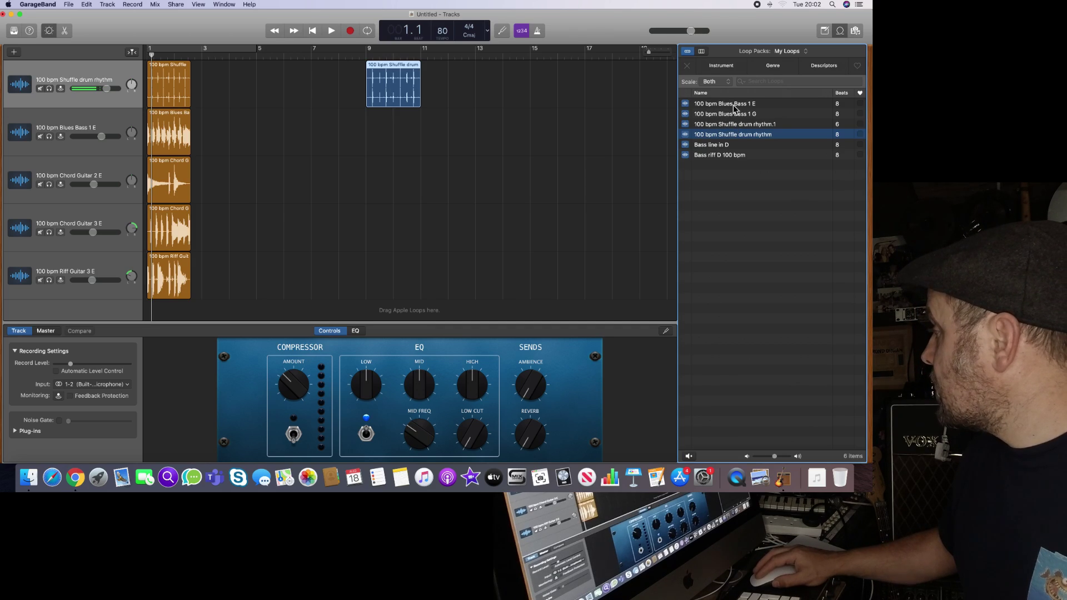
drag(733, 105, 366, 137)
click(352, 56)
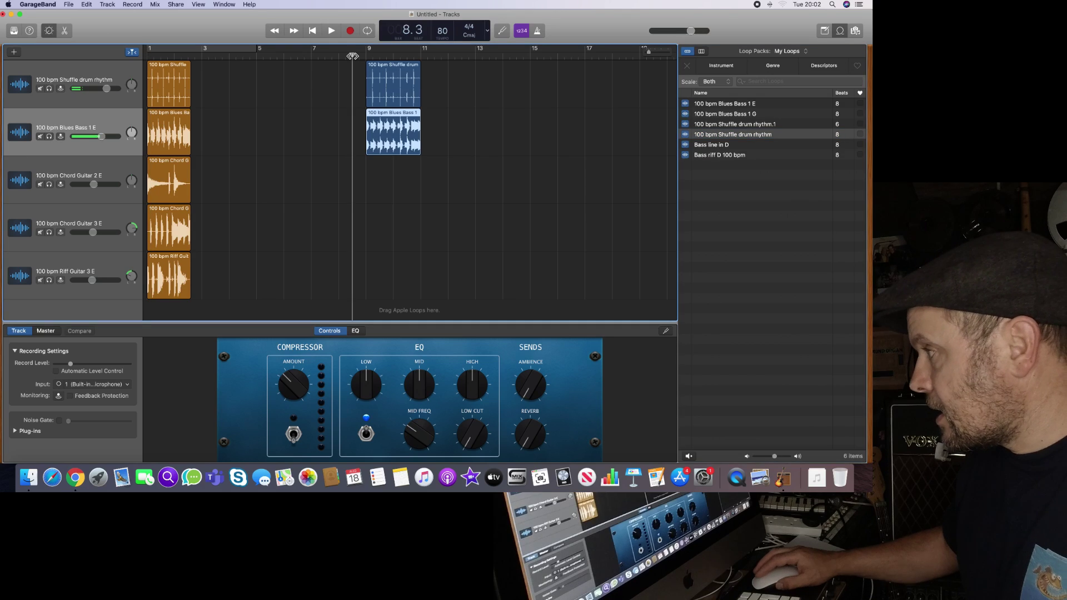
key(space)
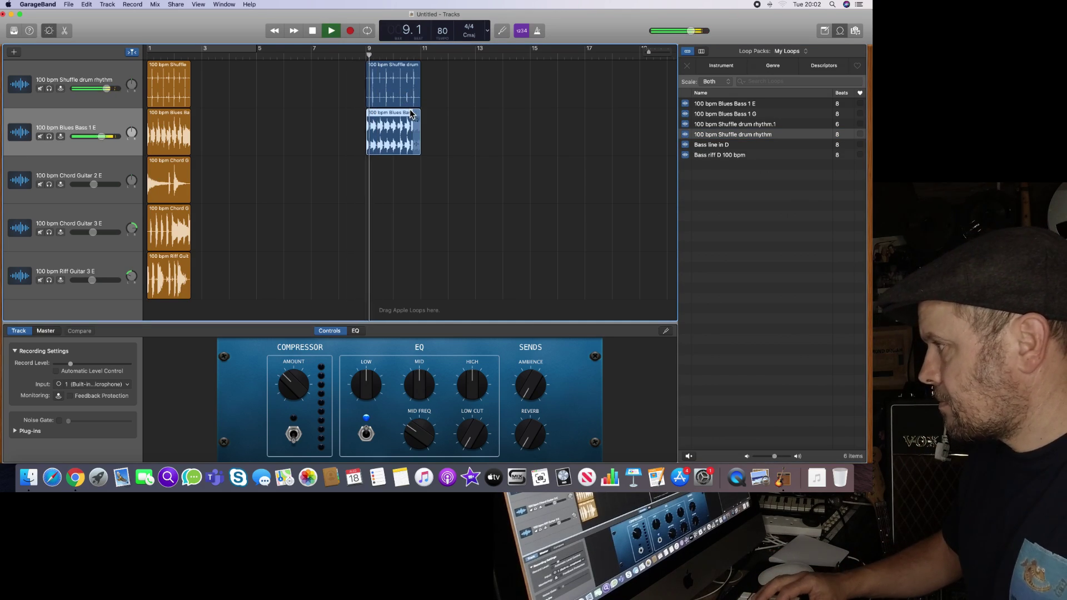
key(Left)
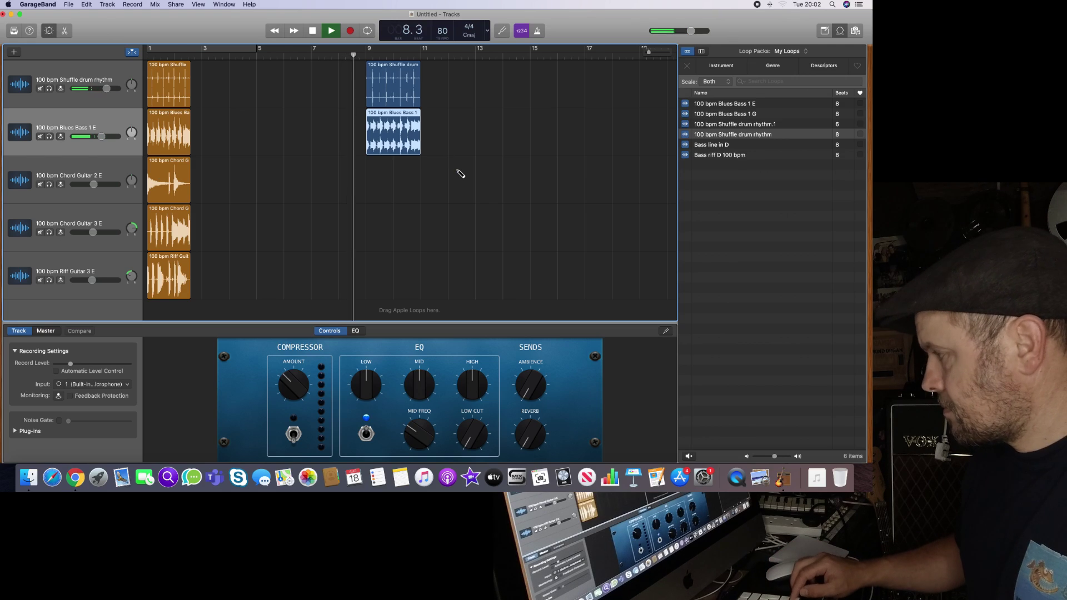
key(super+Right)
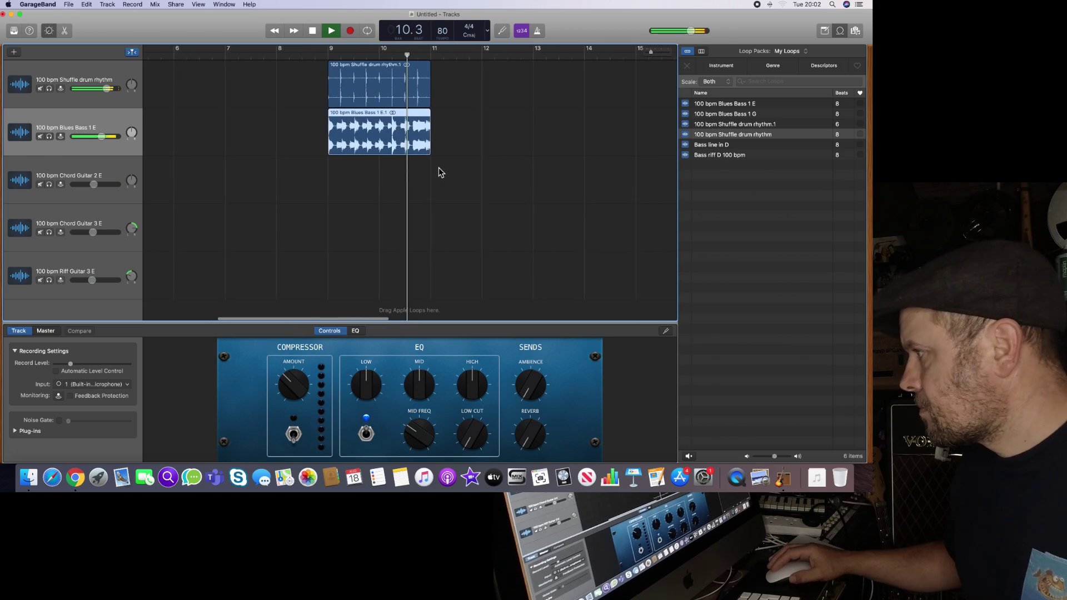
key(space)
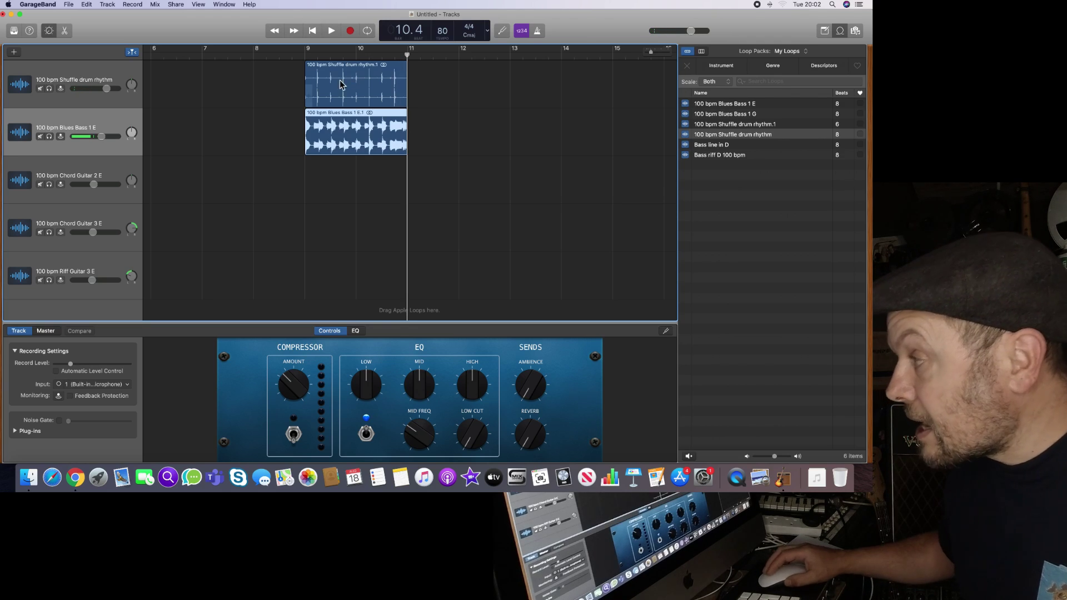
click(293, 55)
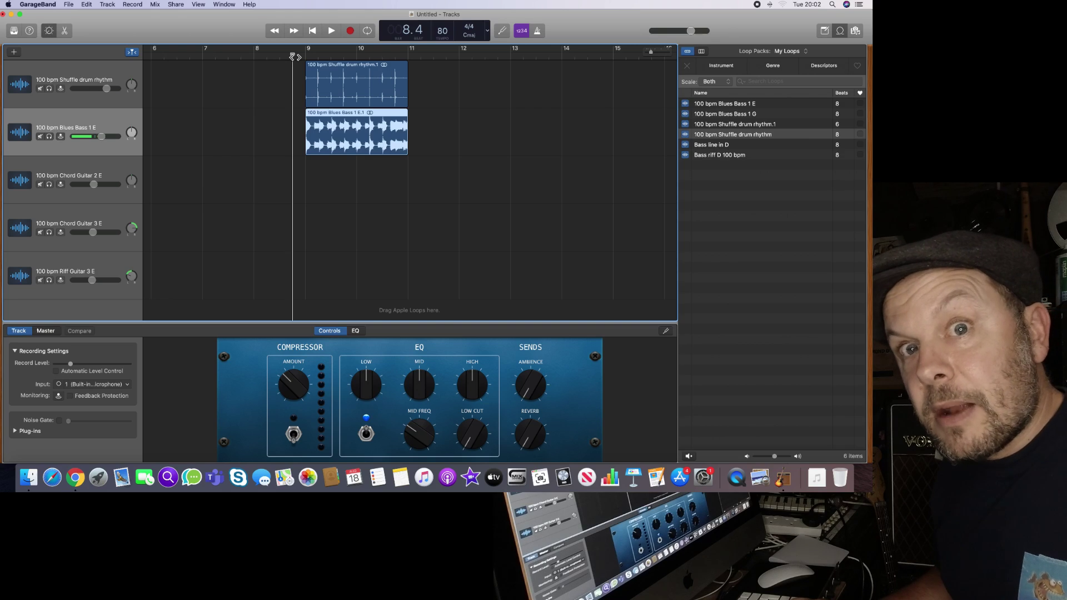
key(space)
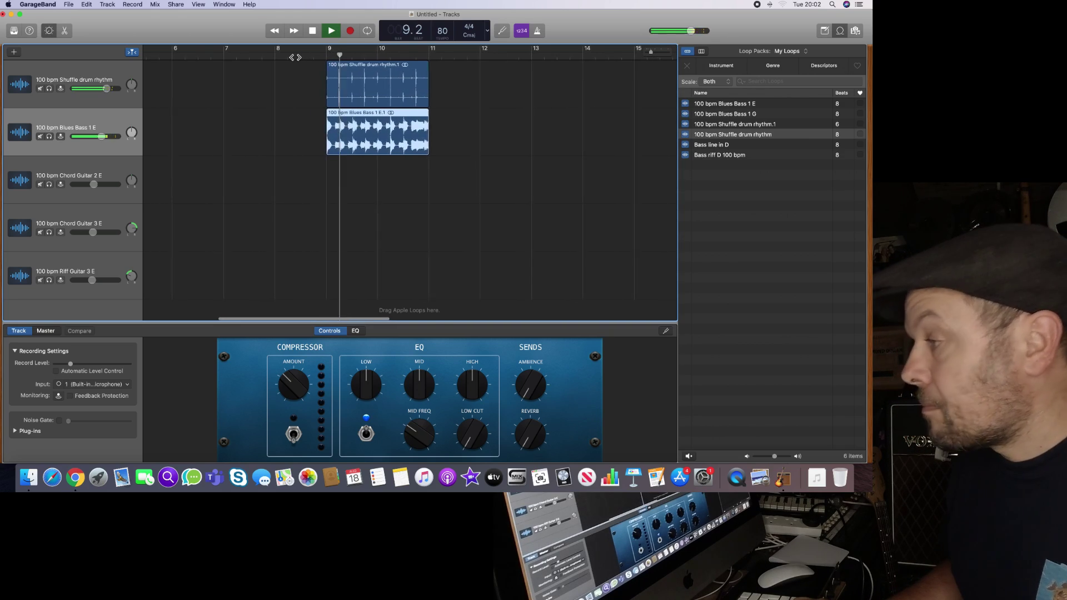
key(space)
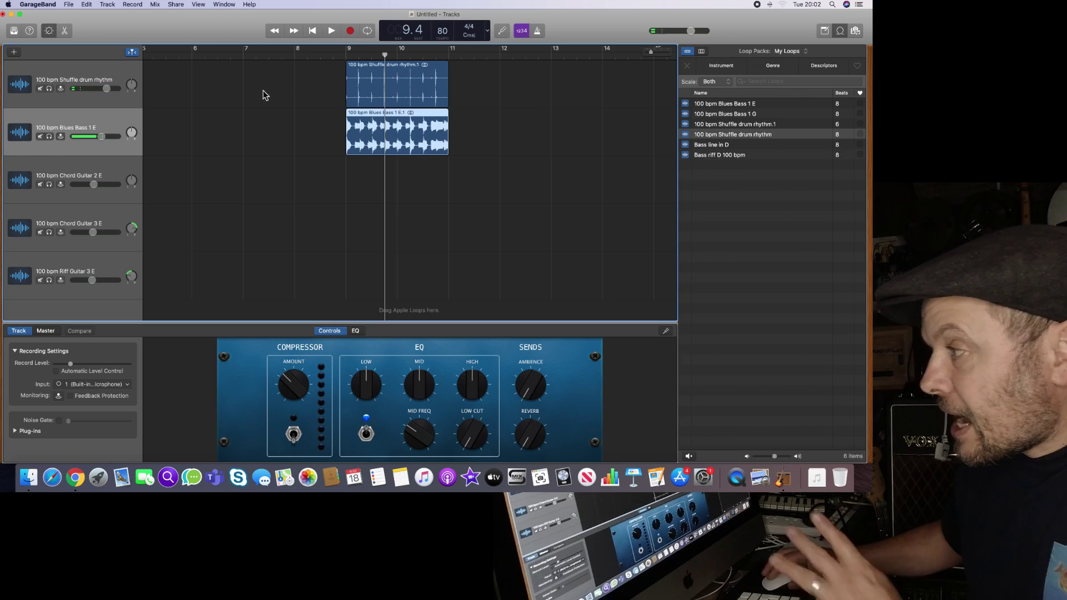
scroll(284, 88, left, 5)
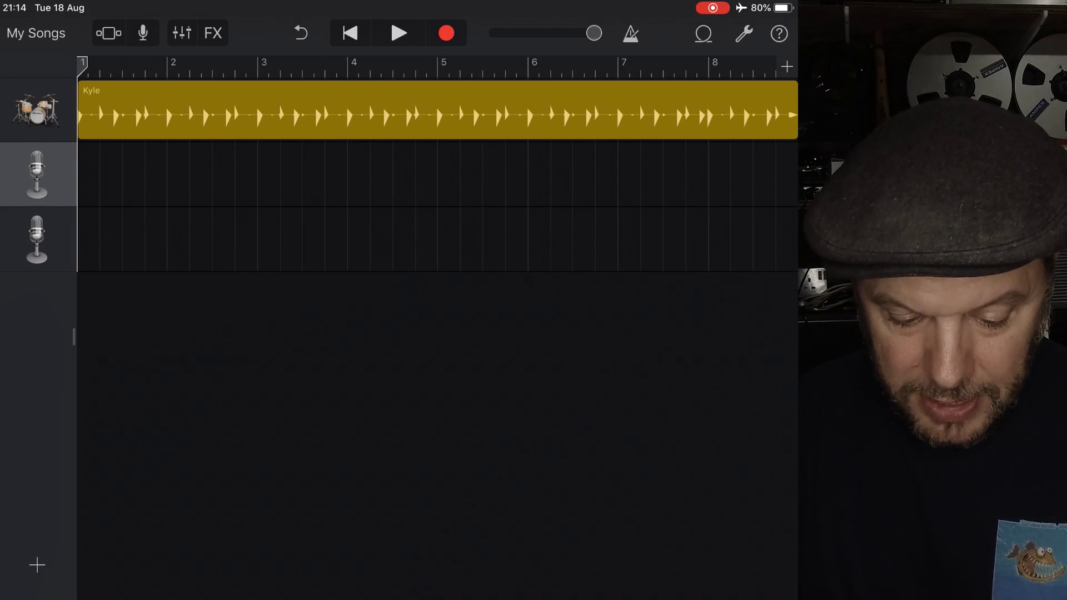
- Drag '100 bpm Blues Bass 3 B.wav' from Files onto track 2 at bar 1 and play it with the Kyle drums
key(space)
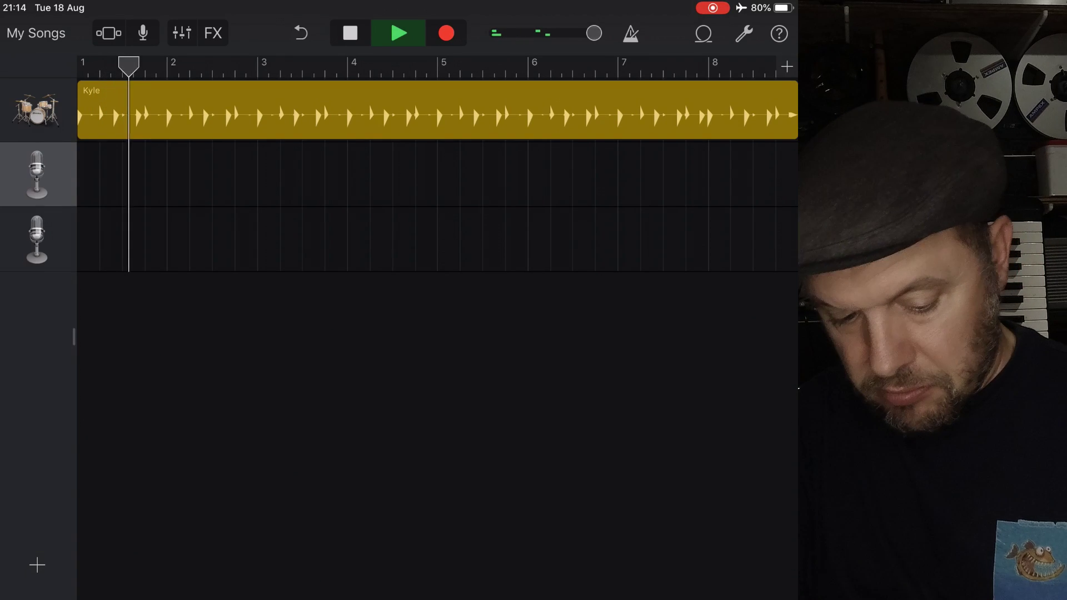
key(space)
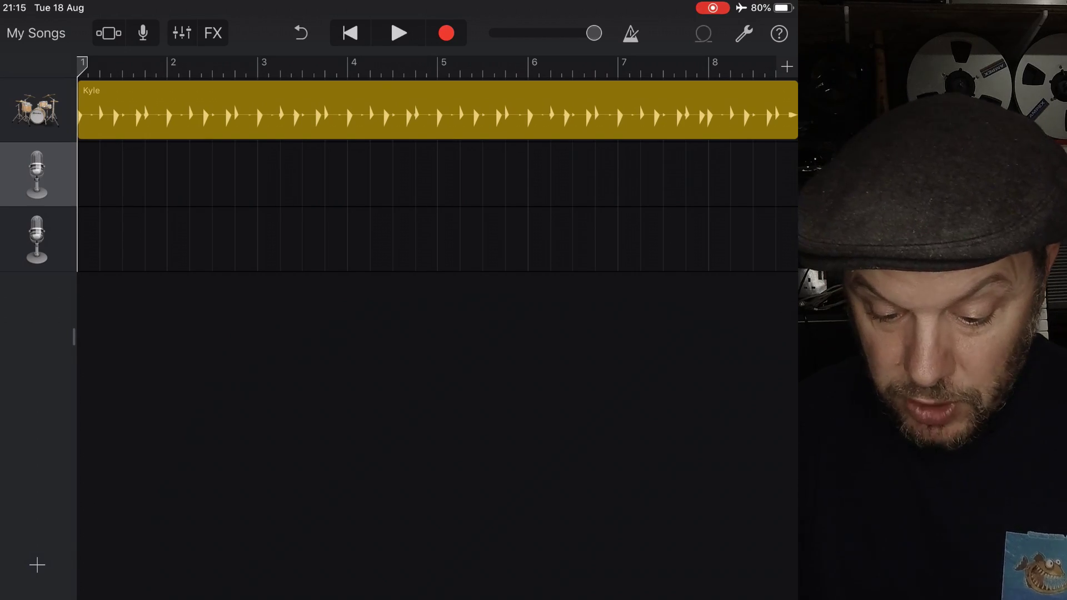
click(704, 33)
scroll(584, 286, down, 15)
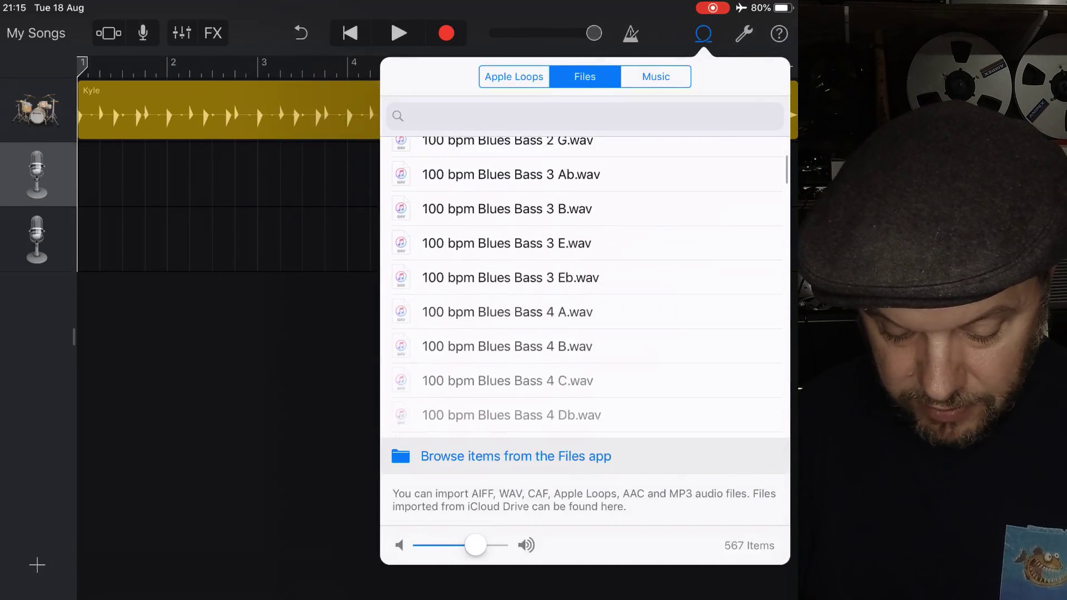
scroll(583, 287, up, 2)
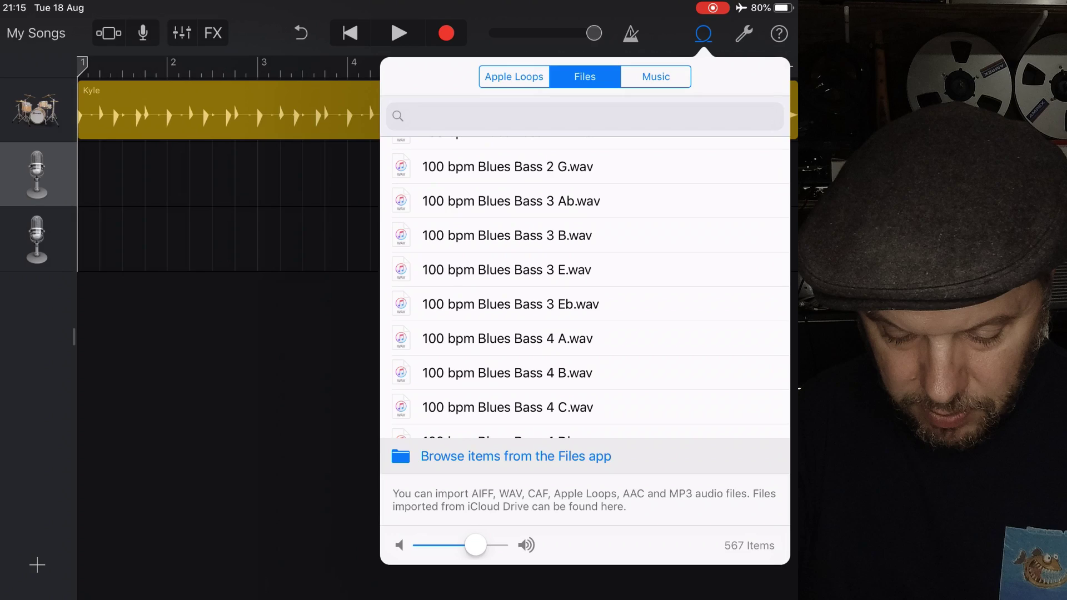
drag(505, 235, 148, 175)
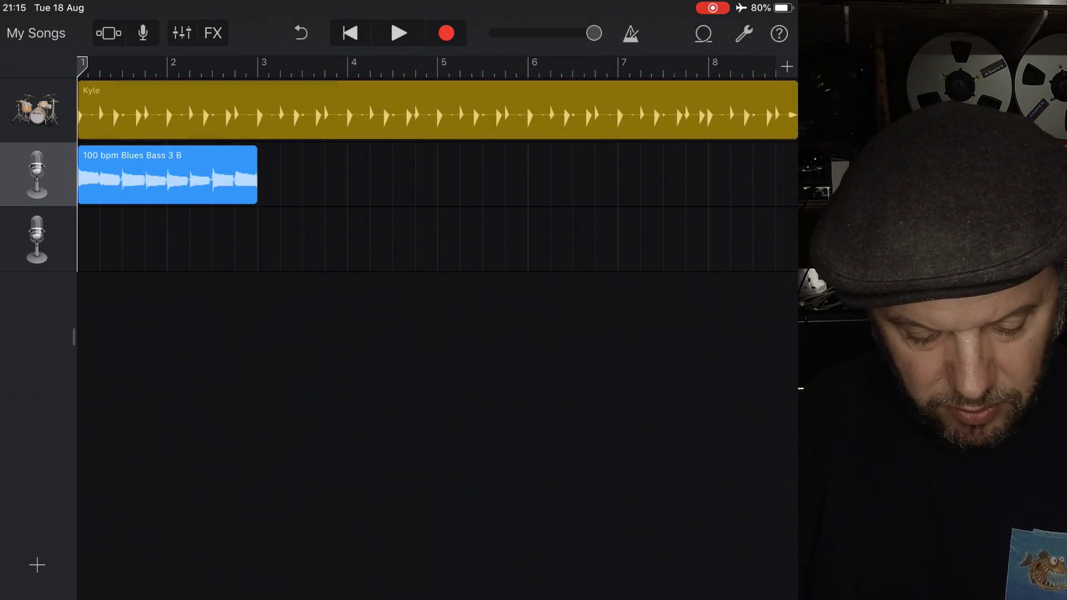
key(space)
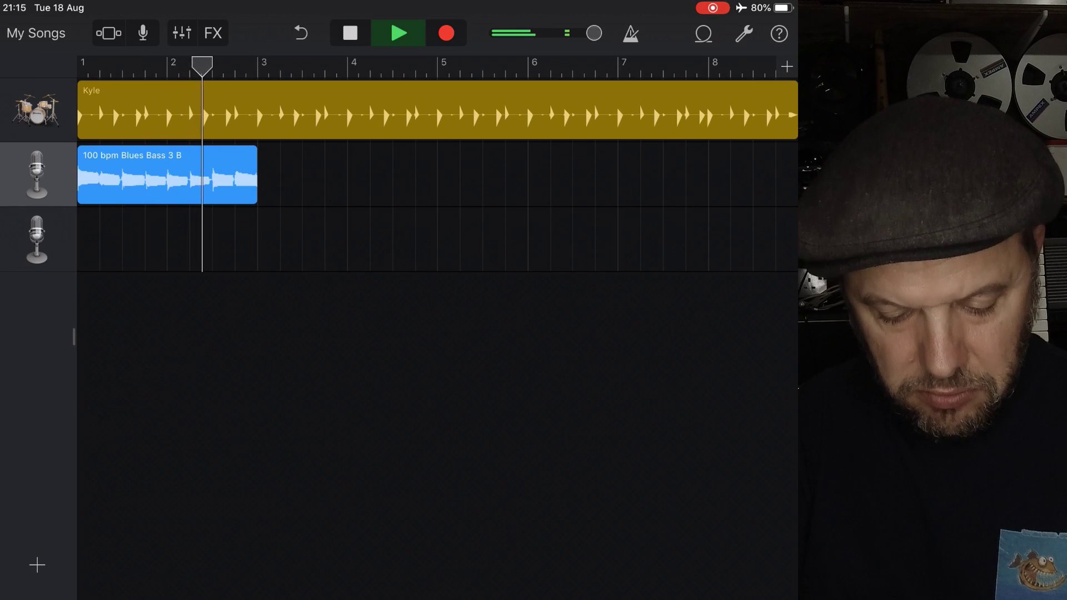
key(space)
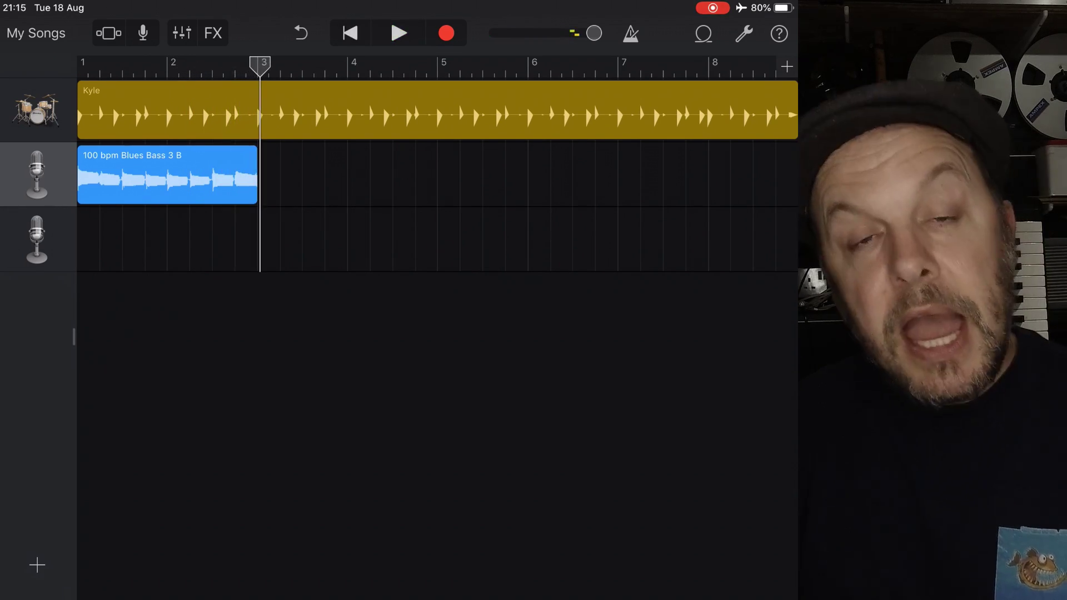
- Loop the Blues Bass 3 B region across all eight bars and play it with the drums
click(166, 175)
click(167, 175)
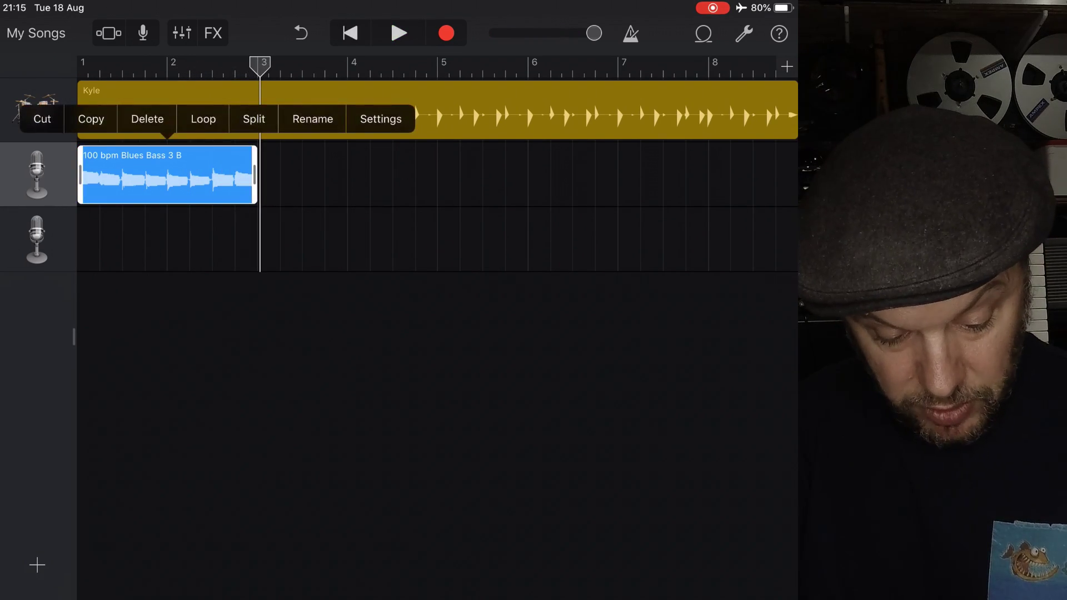
click(203, 116)
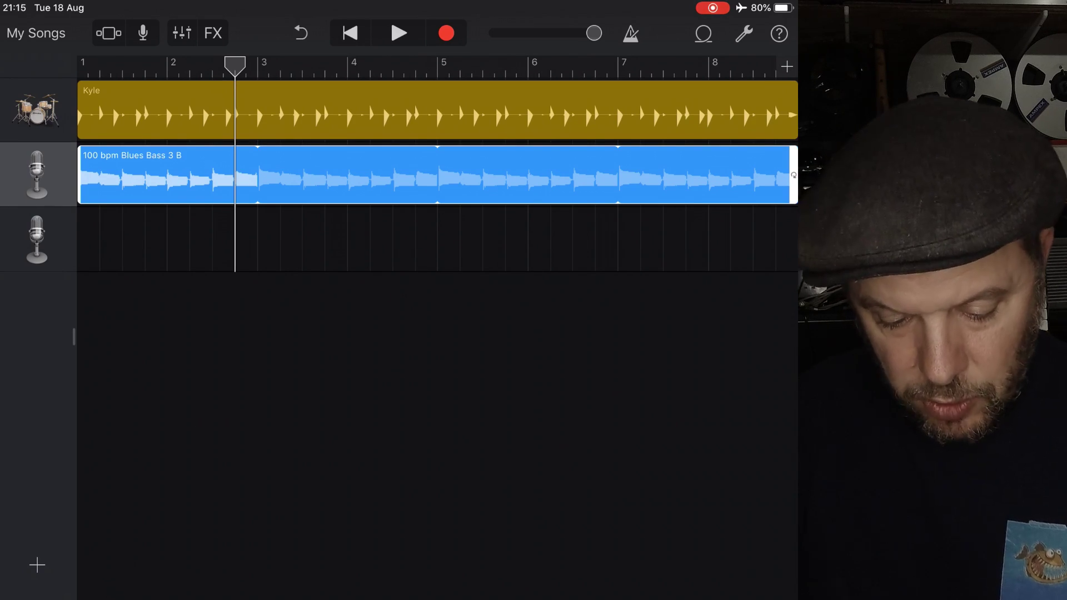
key(space)
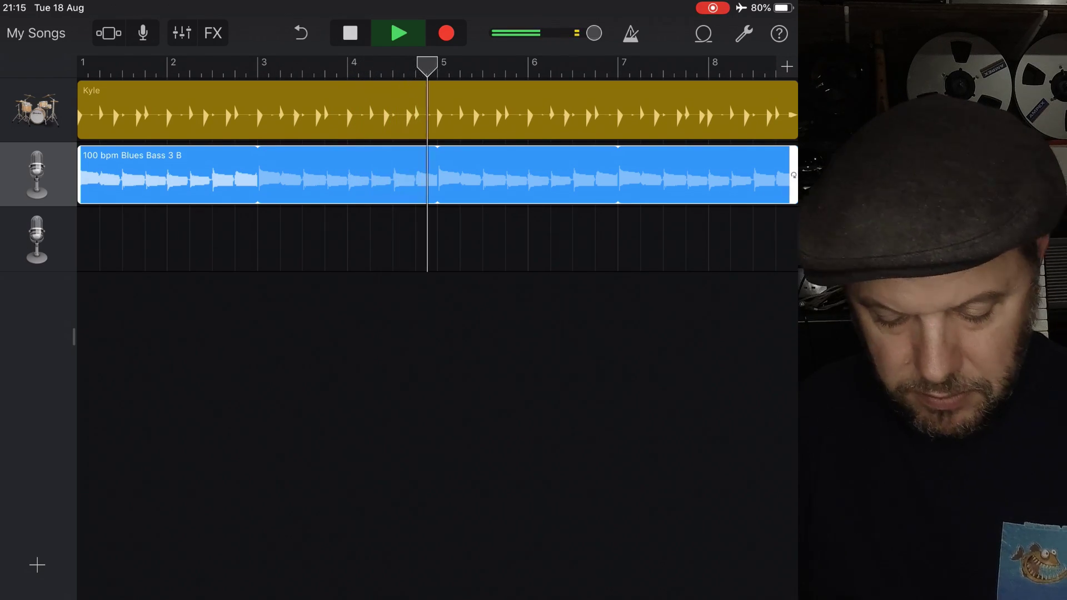
key(space)
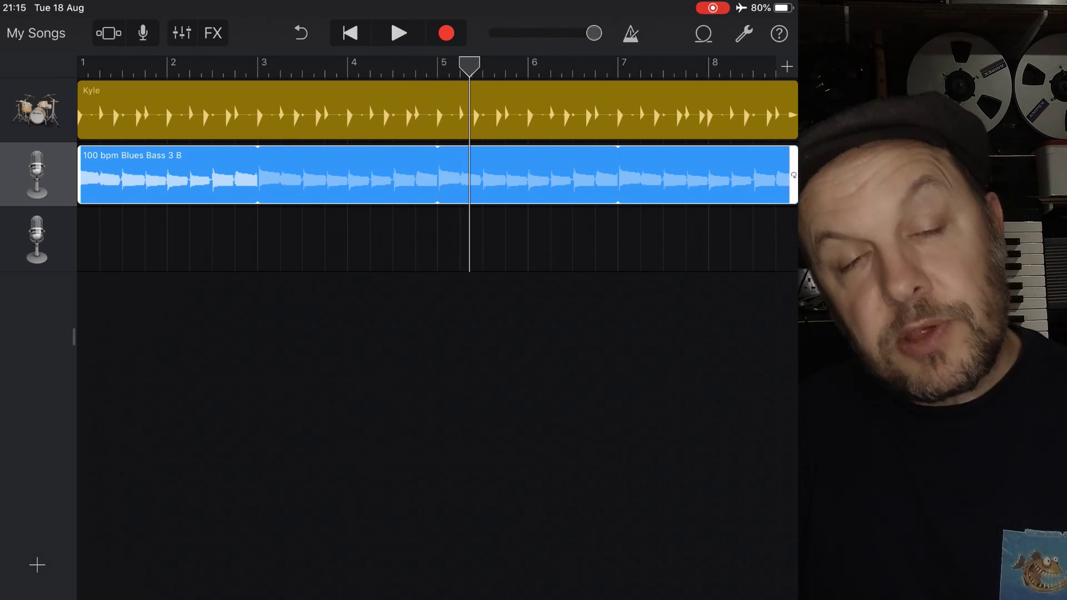
- Lower the song tempo from 100 to 80 bpm and play the song
click(744, 34)
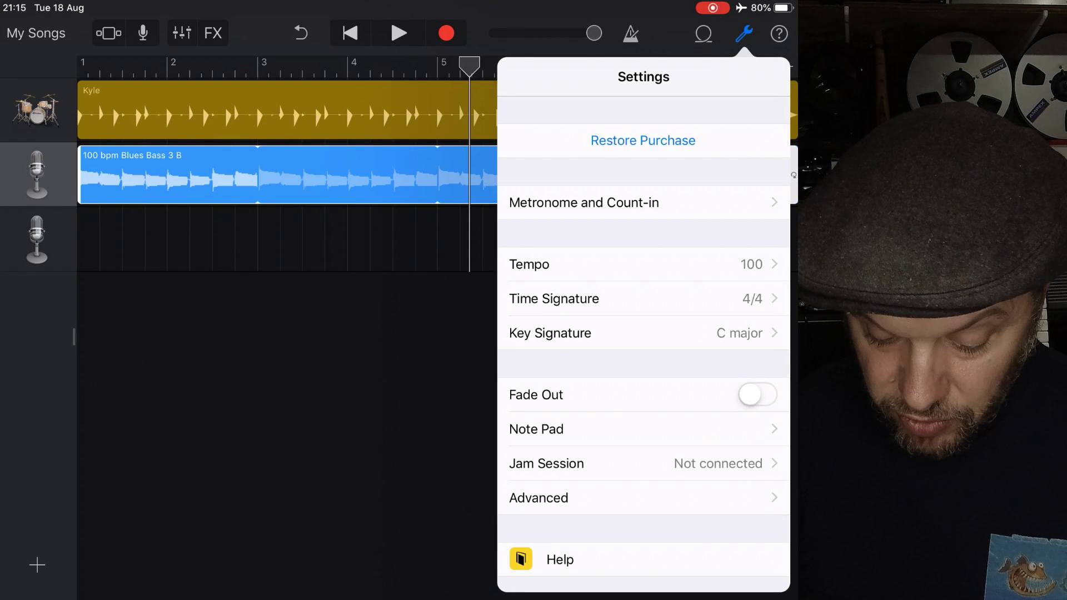
click(529, 264)
drag(735, 167, 735, 200)
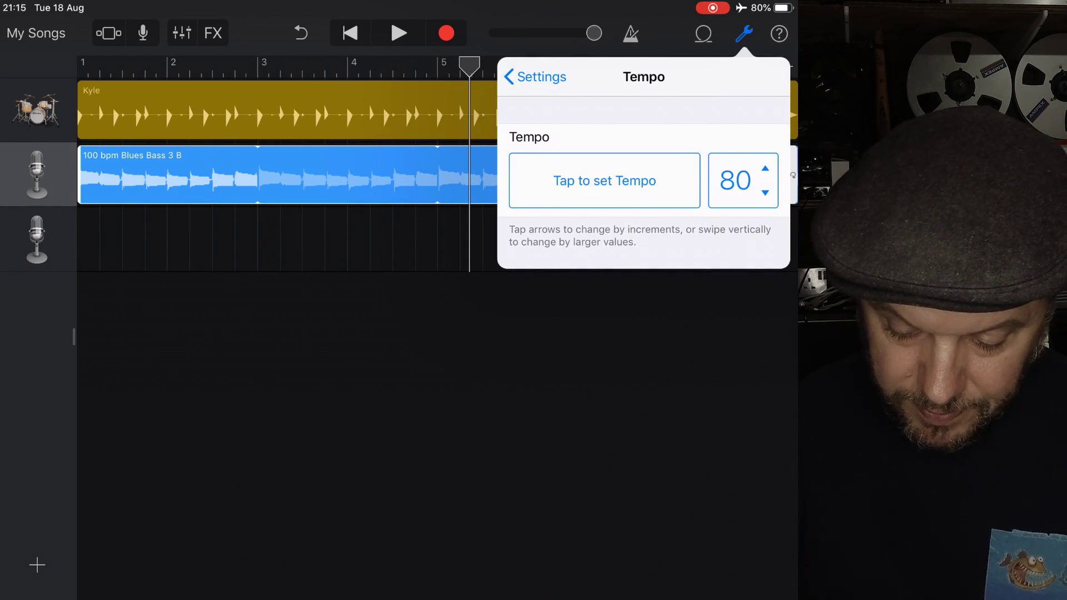
click(744, 33)
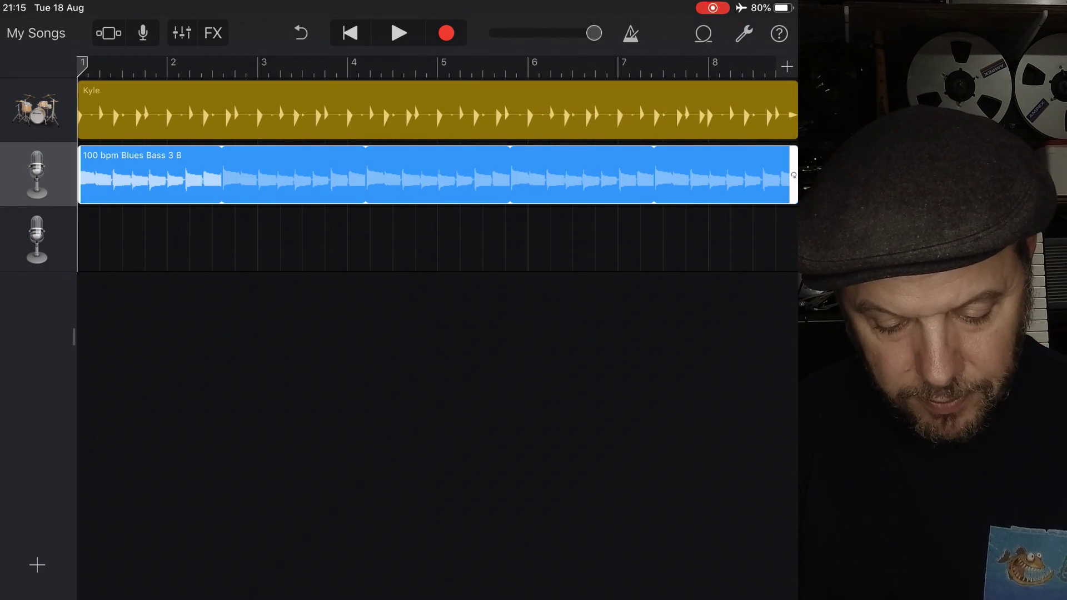
key(space)
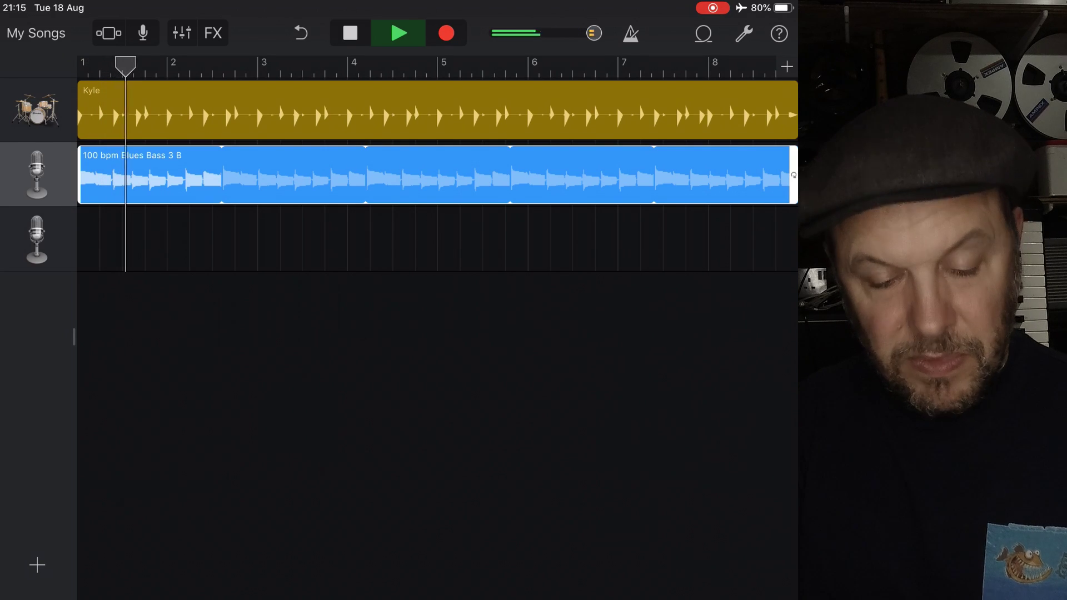
key(space)
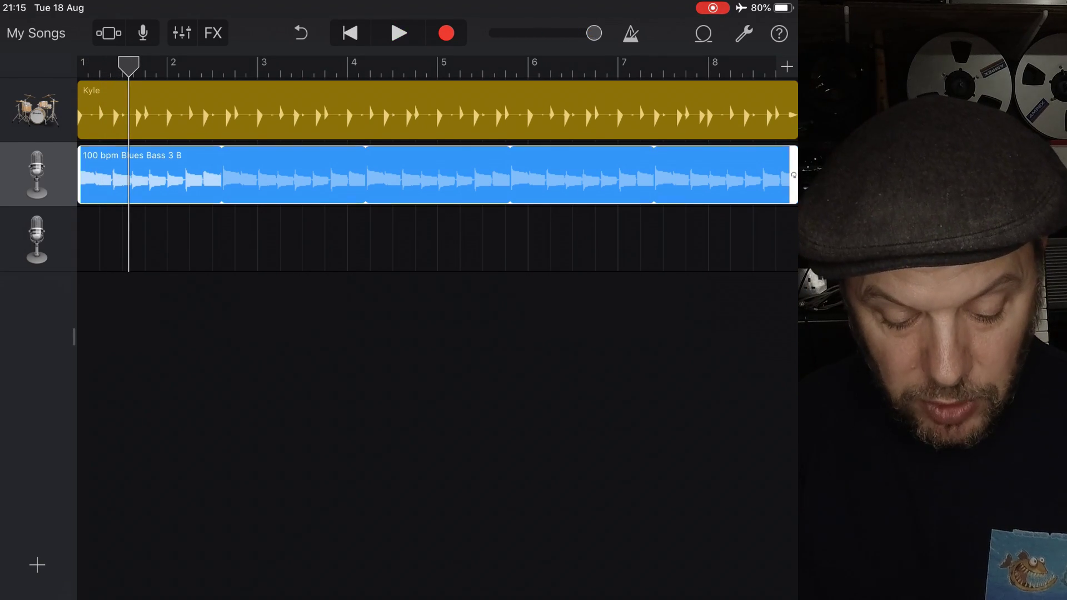
- Delete the 100 bpm Blues Bass 3 B region from track 2
click(438, 125)
click(598, 119)
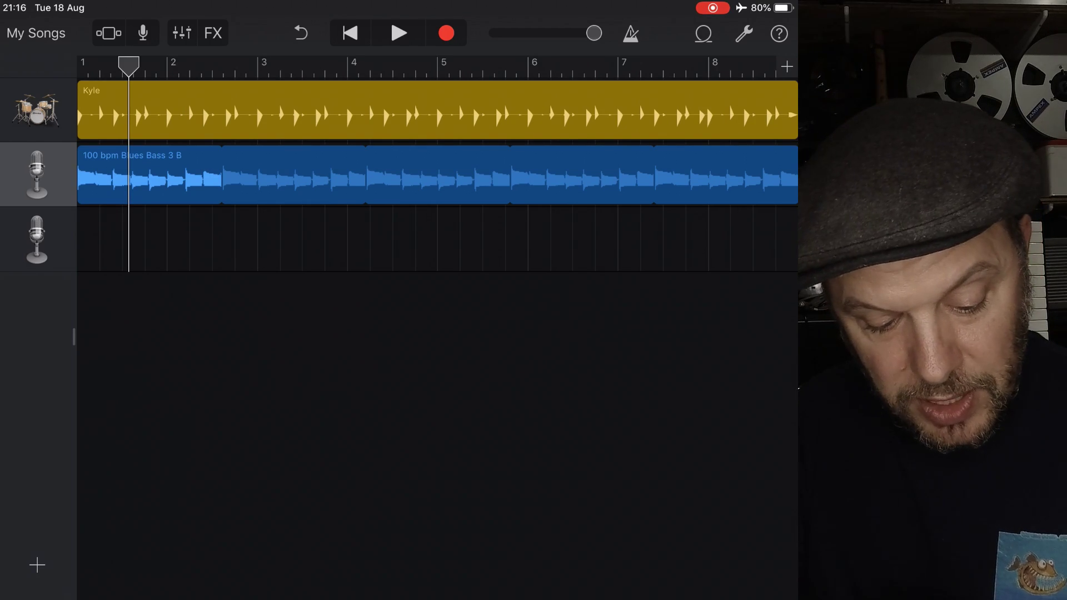
click(434, 175)
click(437, 166)
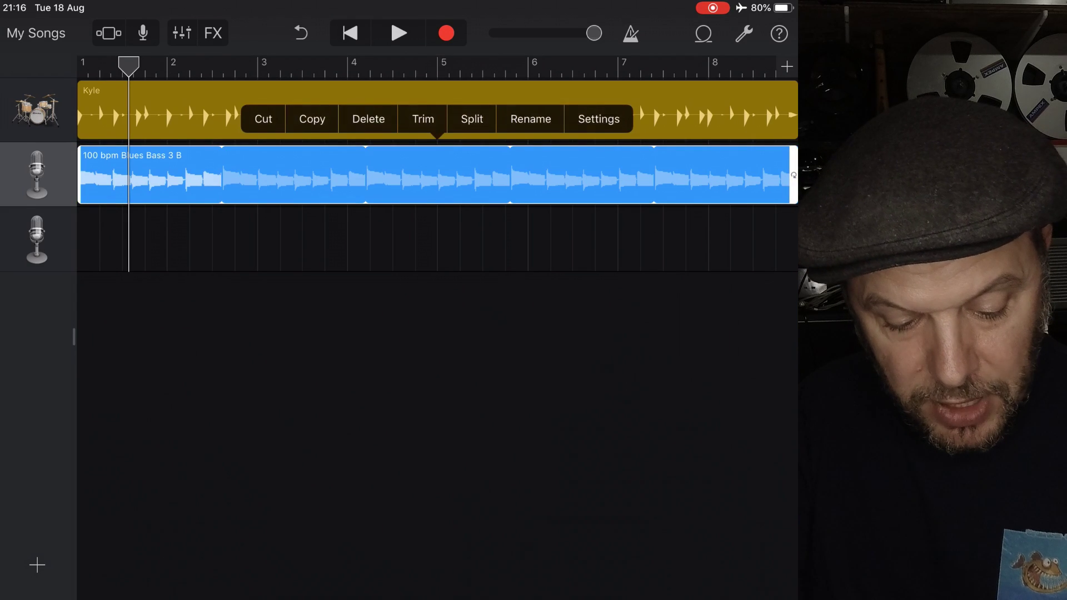
click(369, 118)
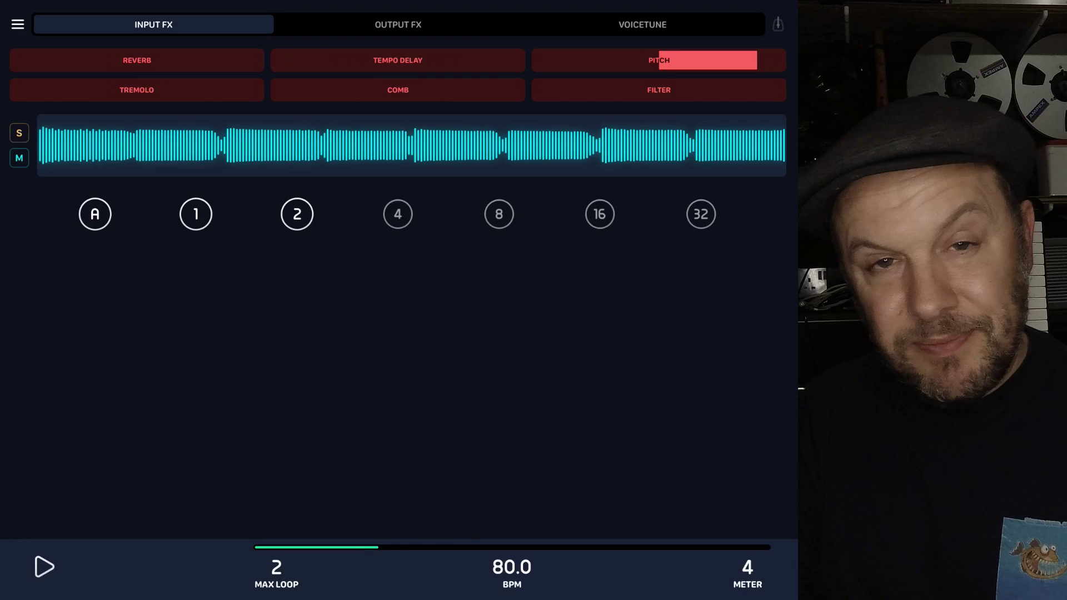
- Create a new L7 session named 'blues bass B' from the Sessions list
click(18, 25)
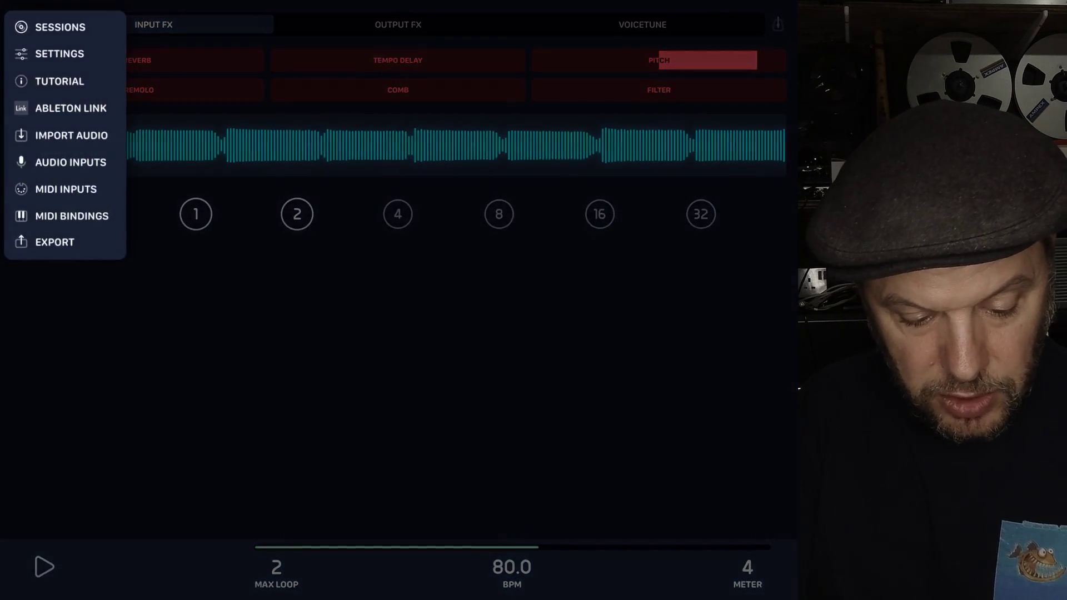
click(50, 26)
scroll(105, 300, down, 10)
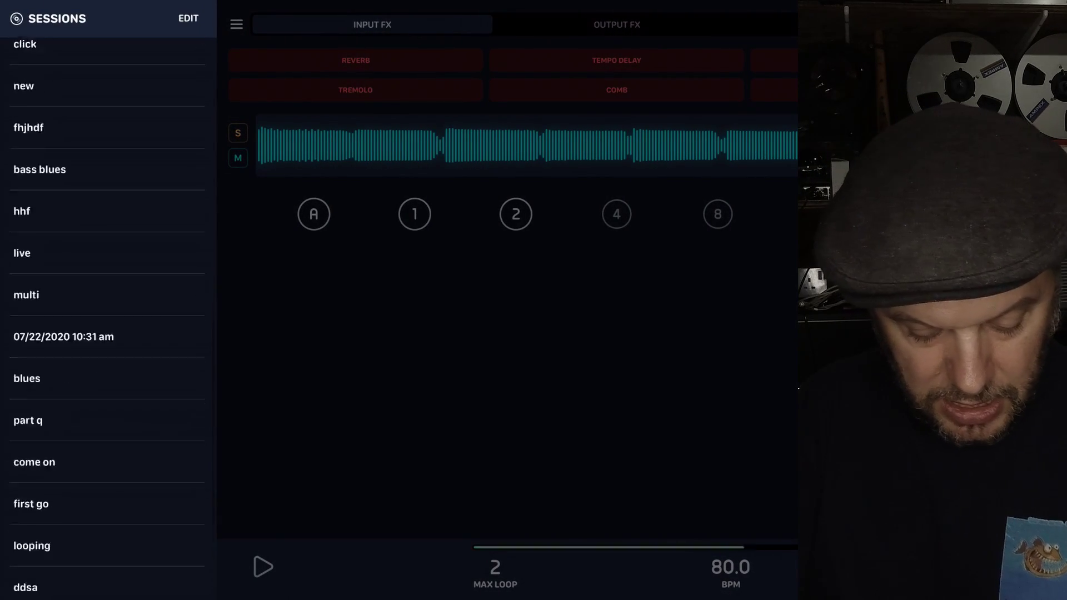
click(111, 560)
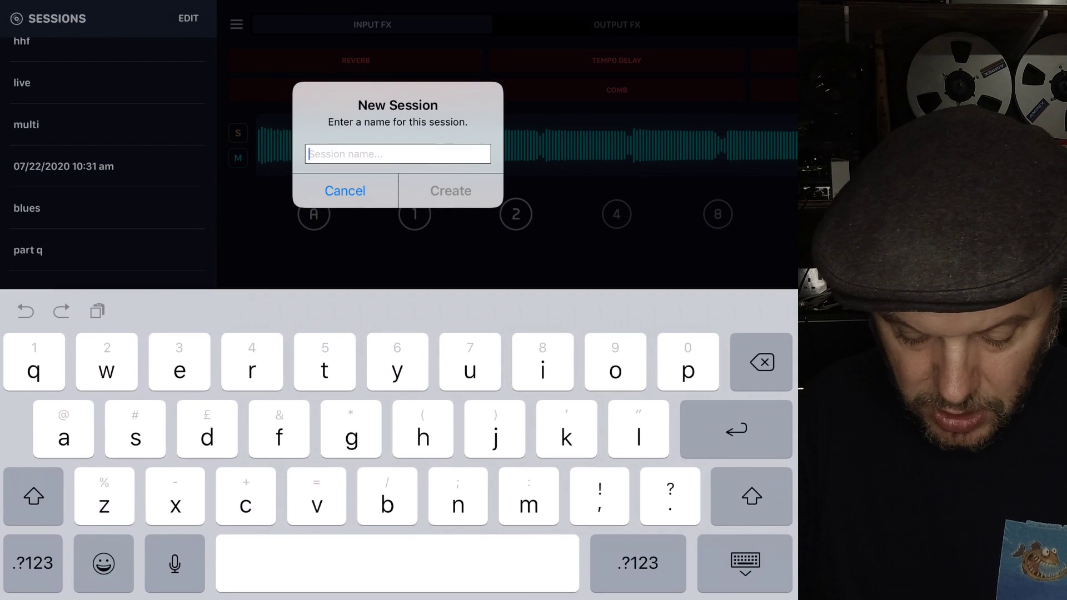
text(blues bass )
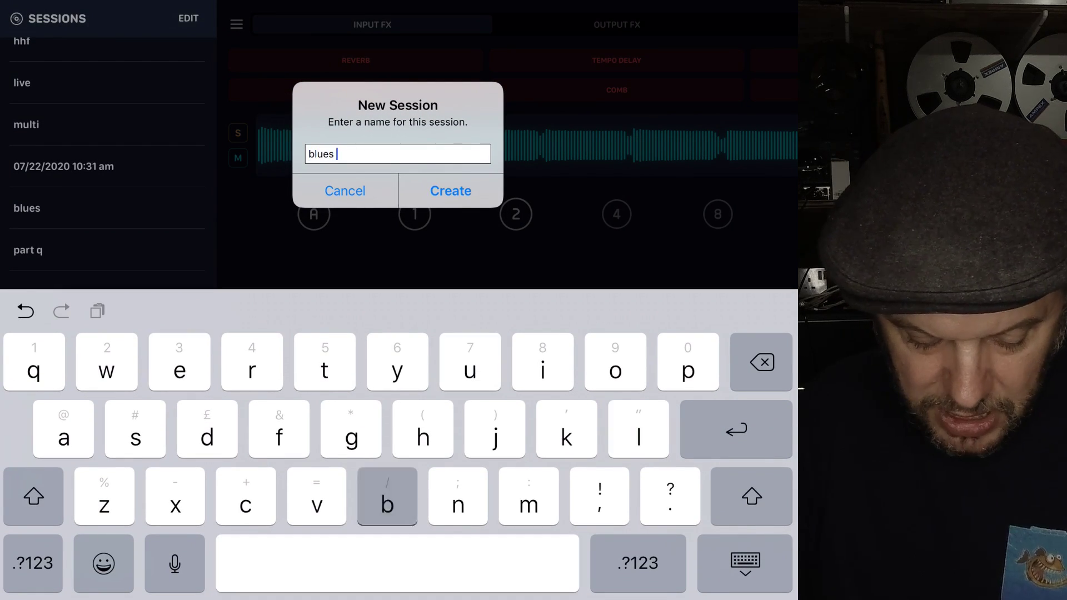
text(B)
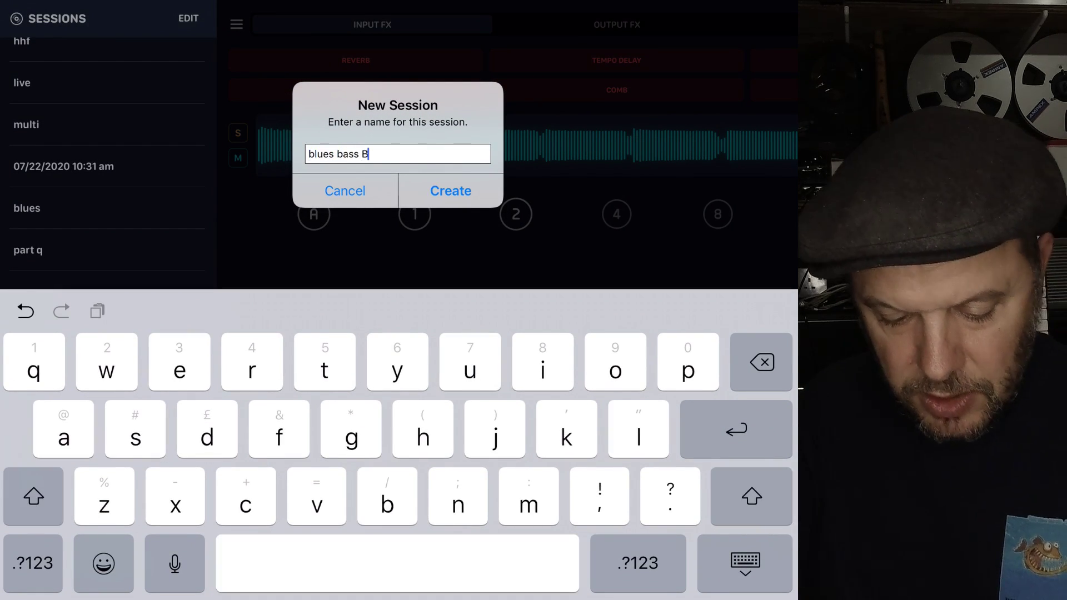
key(Return)
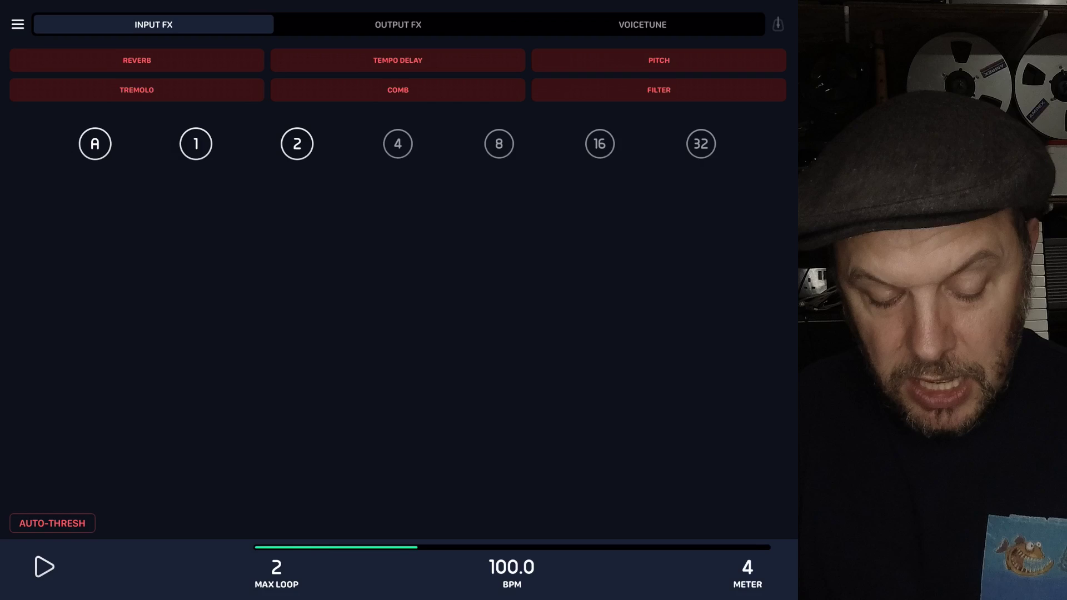
- Import the 100 bpm blues bass file from Recents as a 2-measure loop
click(18, 25)
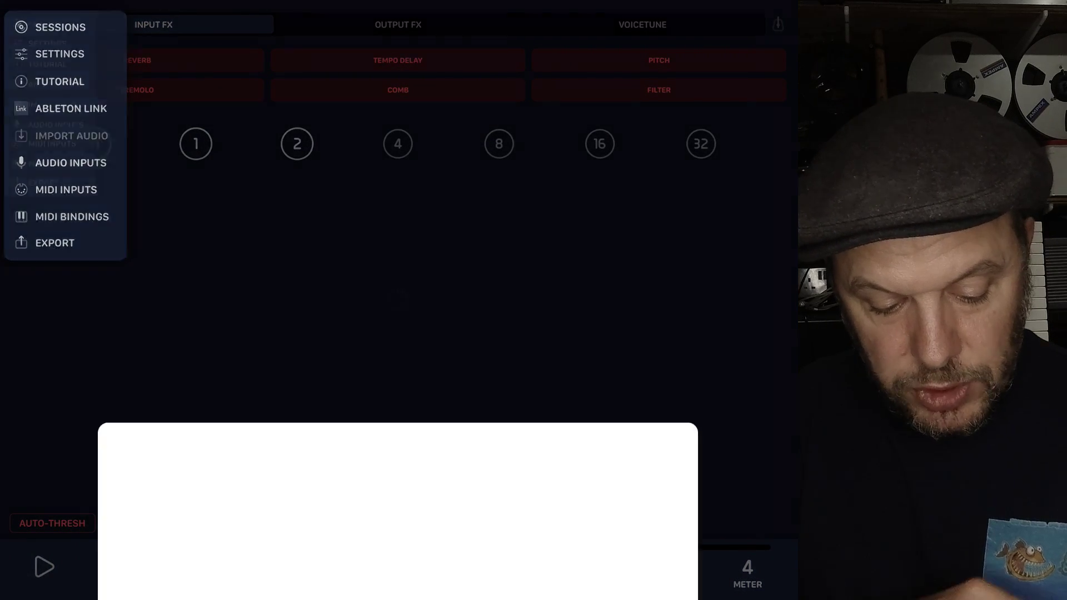
click(71, 136)
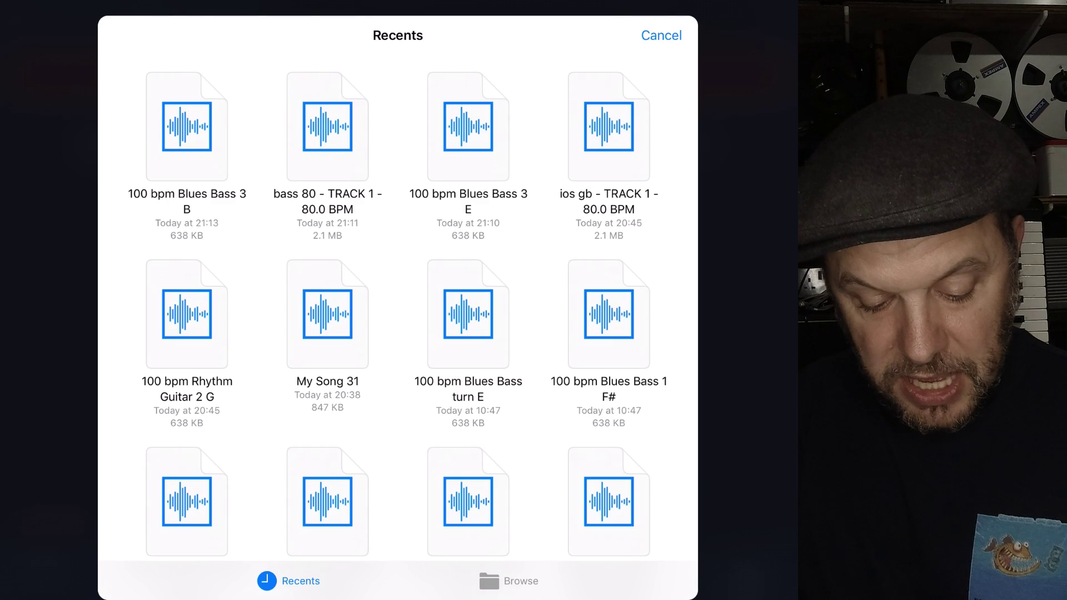
click(608, 333)
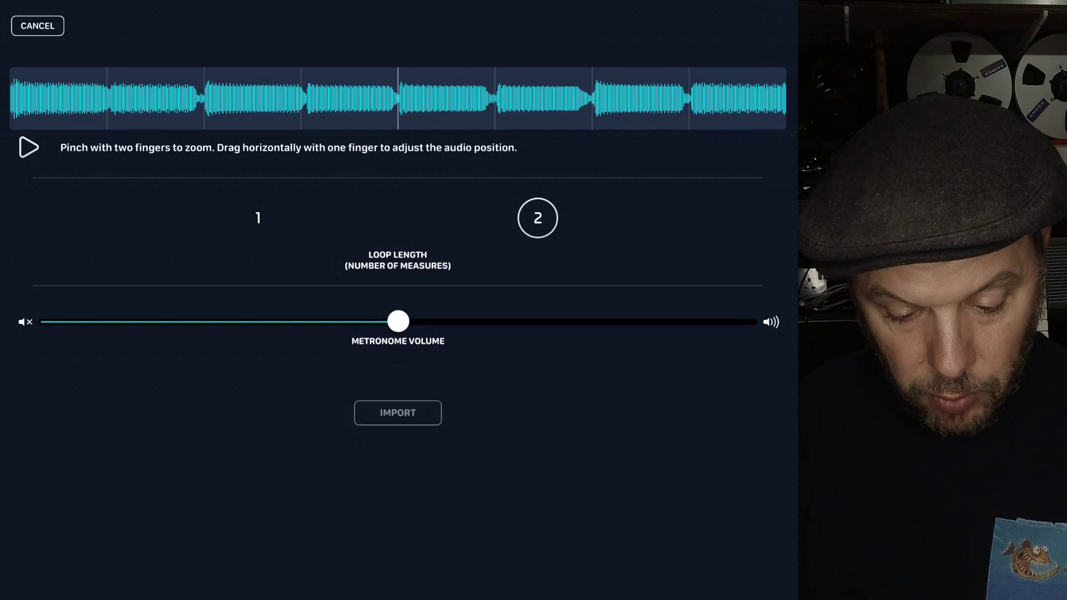
click(398, 413)
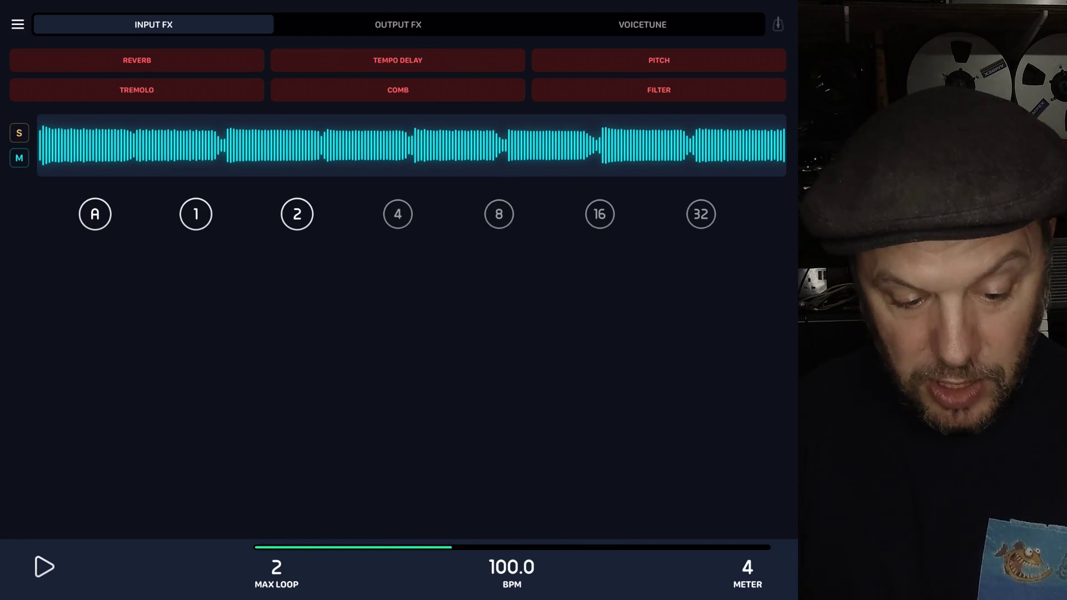
- Play the imported bass loop, then change the session tempo from 100 to 80 BPM
key(space)
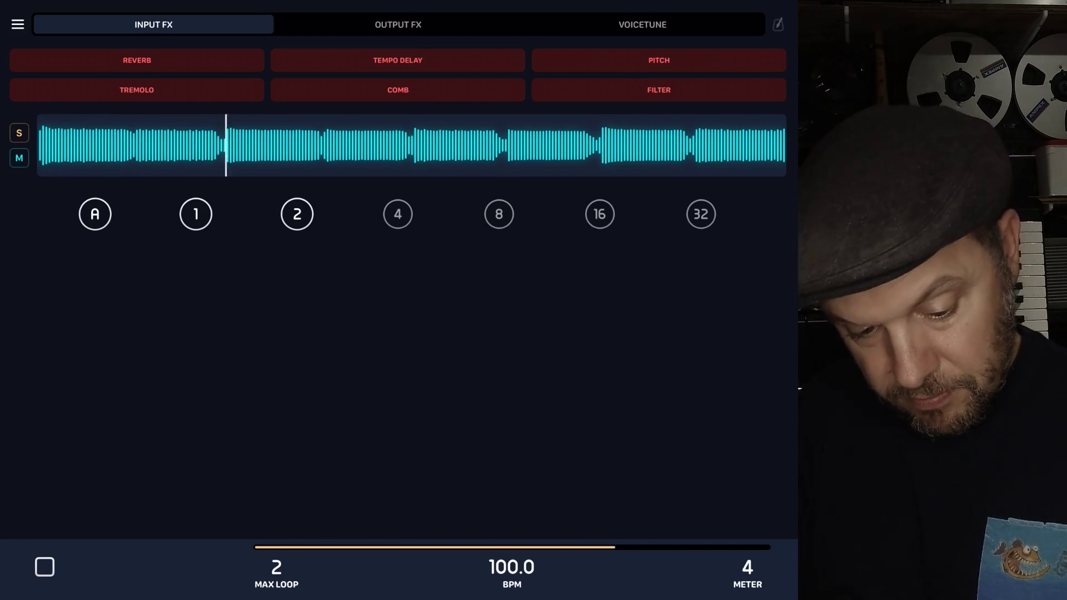
key(space)
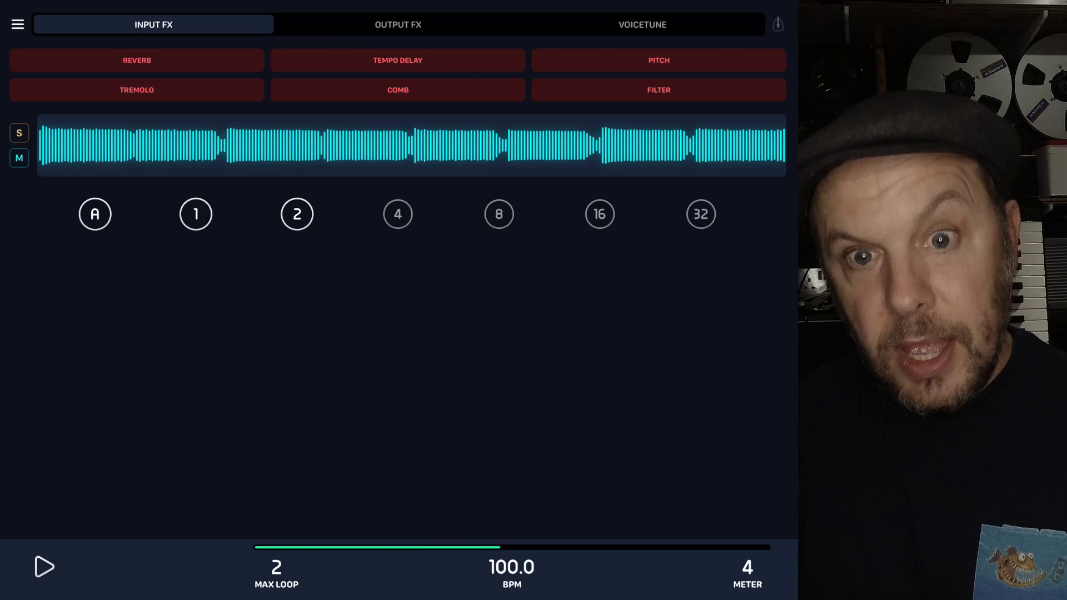
click(511, 567)
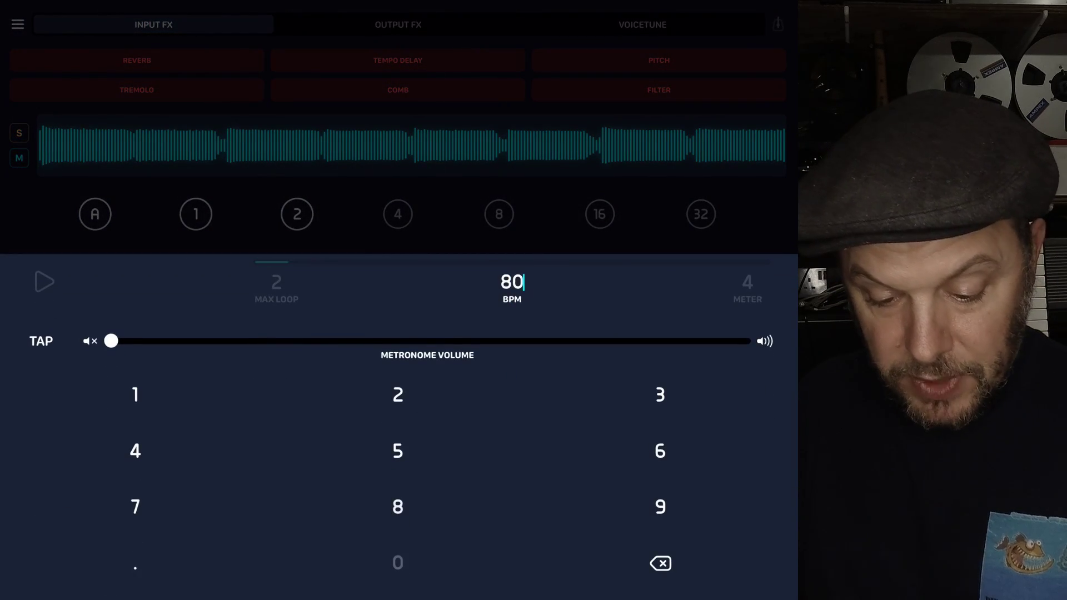
key(Return)
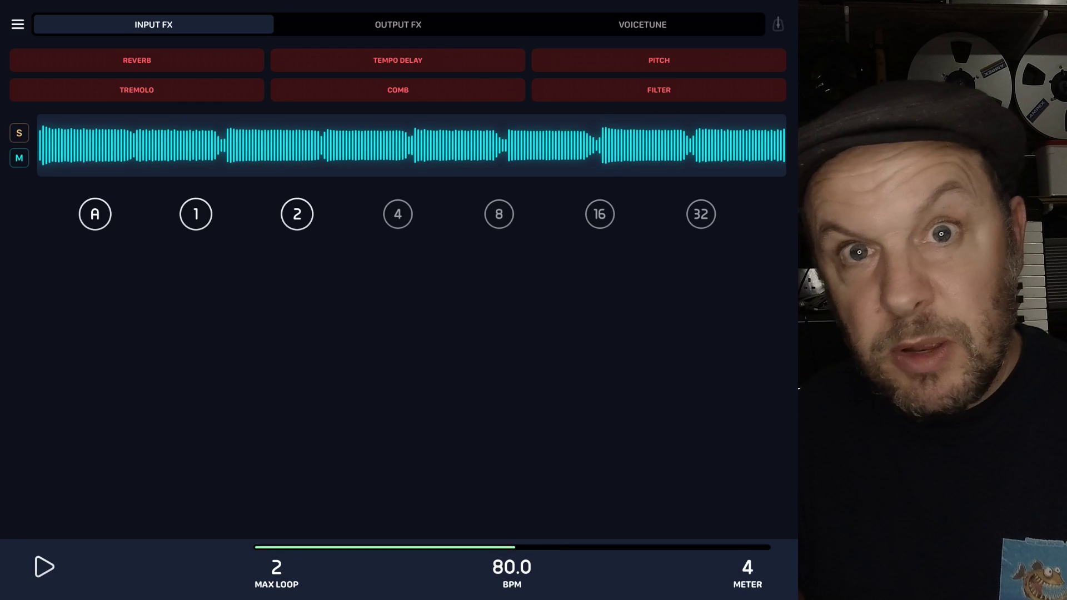
- Export the 80 BPM bass loop as a WAV into the GarageBand File Transfer folder
click(18, 24)
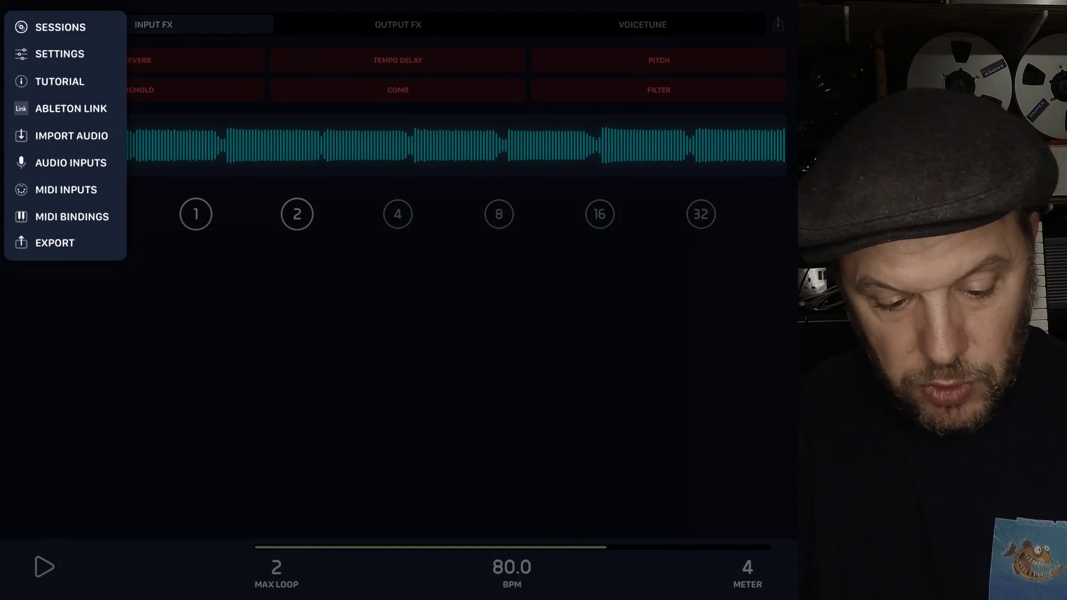
key(Escape)
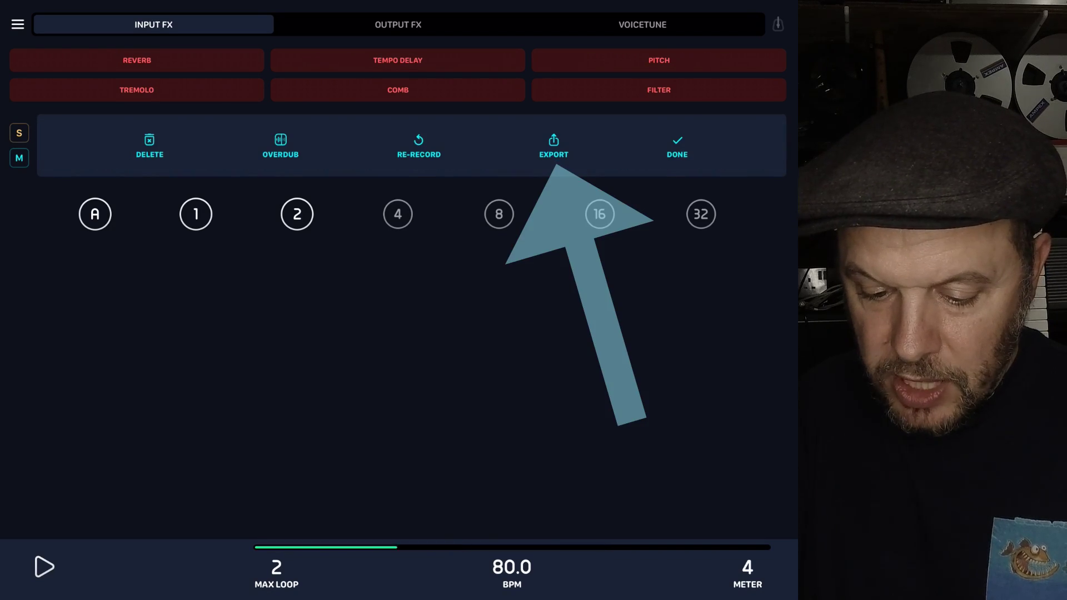
click(553, 145)
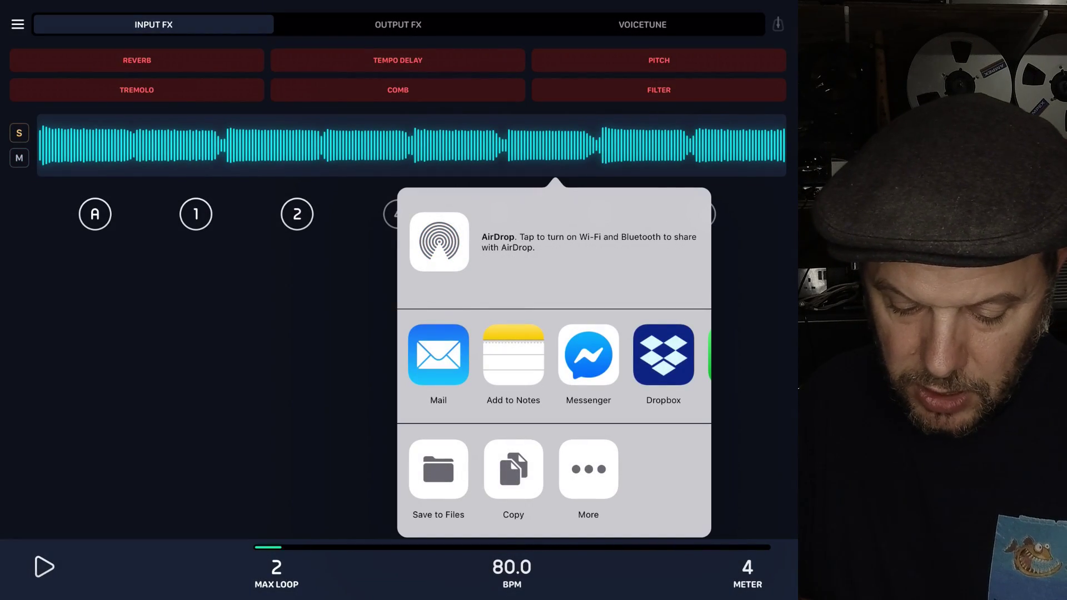
click(439, 469)
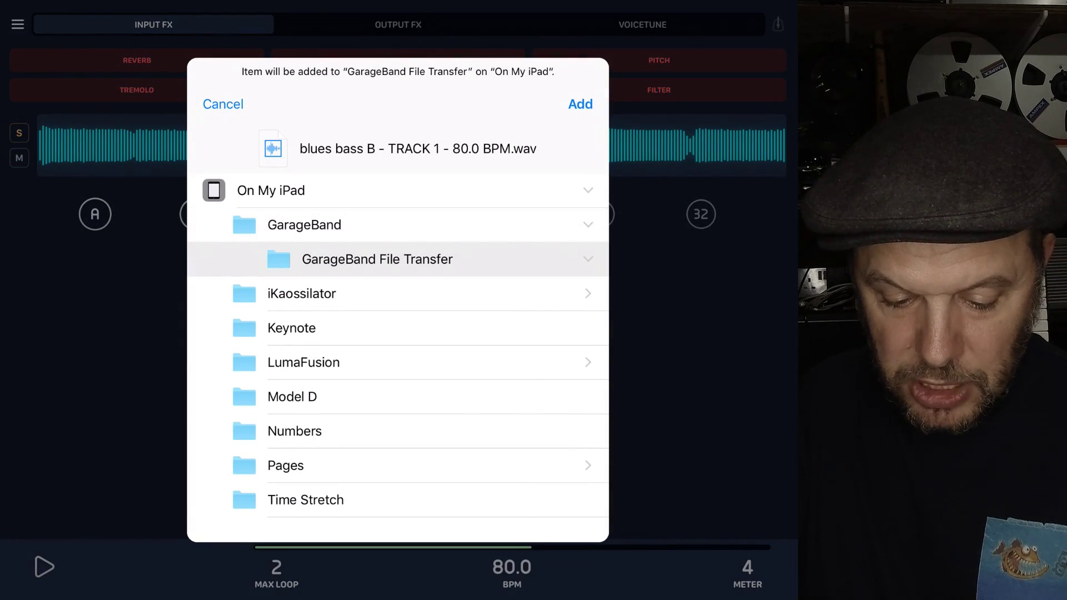
click(580, 104)
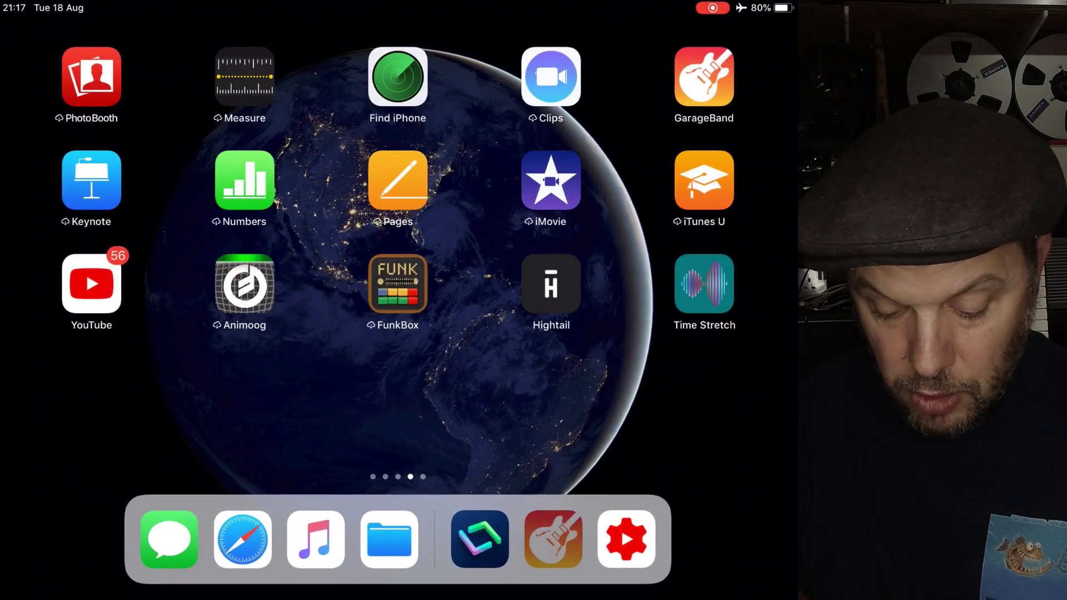
- Back in GarageBand, drag the blues bass B 80 BPM WAV from Files onto track 2 at bar 1
click(703, 76)
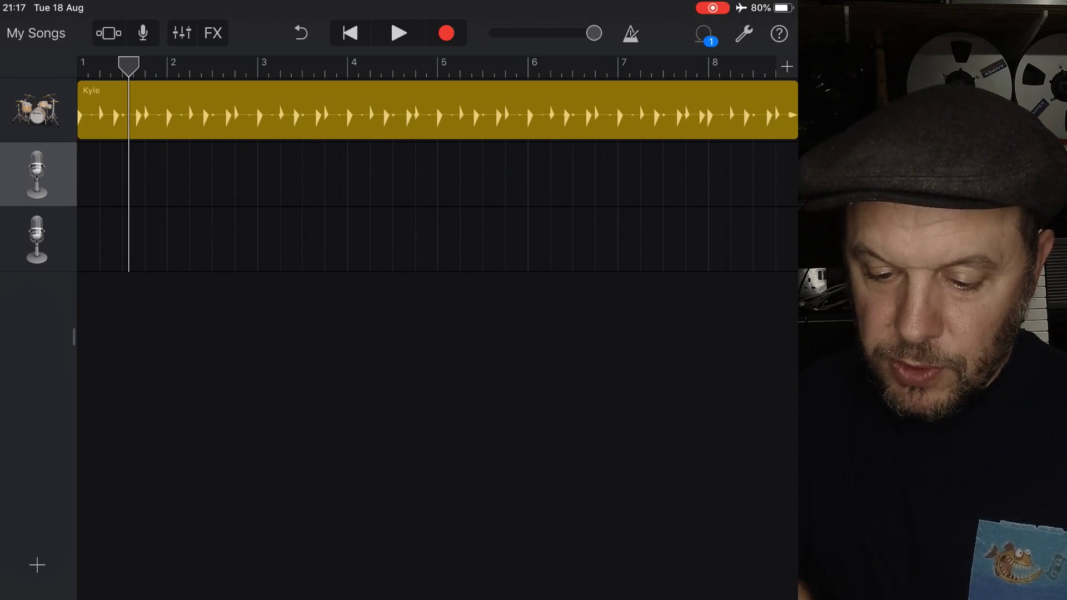
click(703, 33)
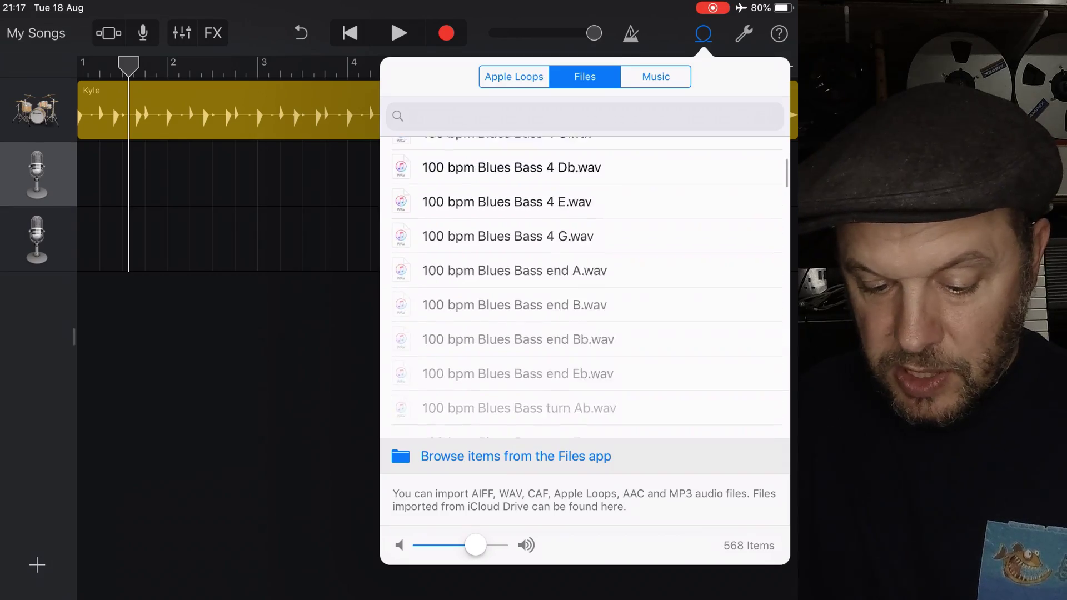
scroll(585, 286, down, 10)
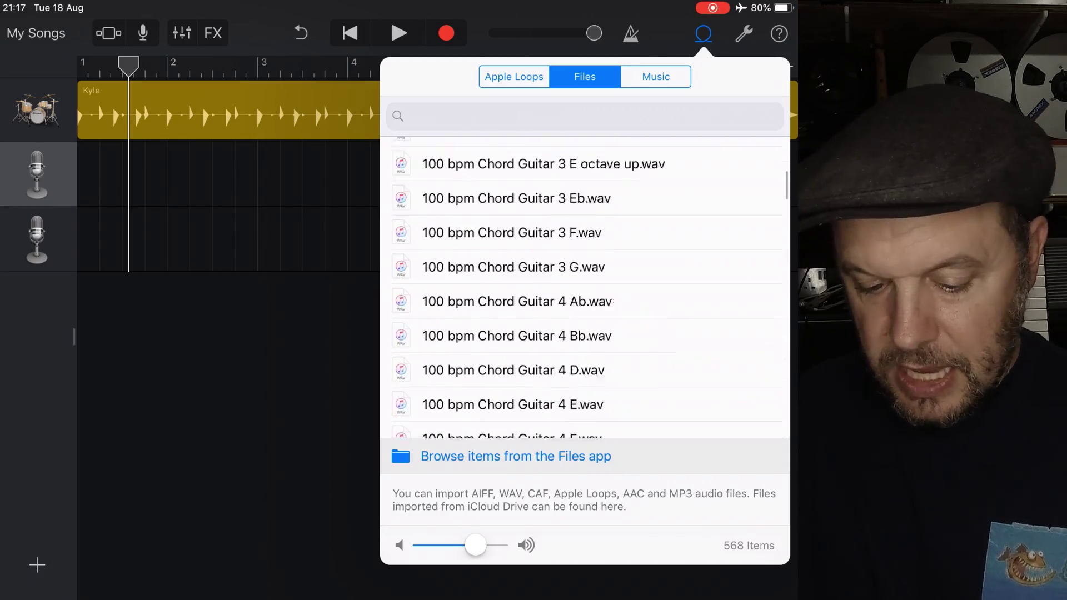
scroll(585, 286, down, 15)
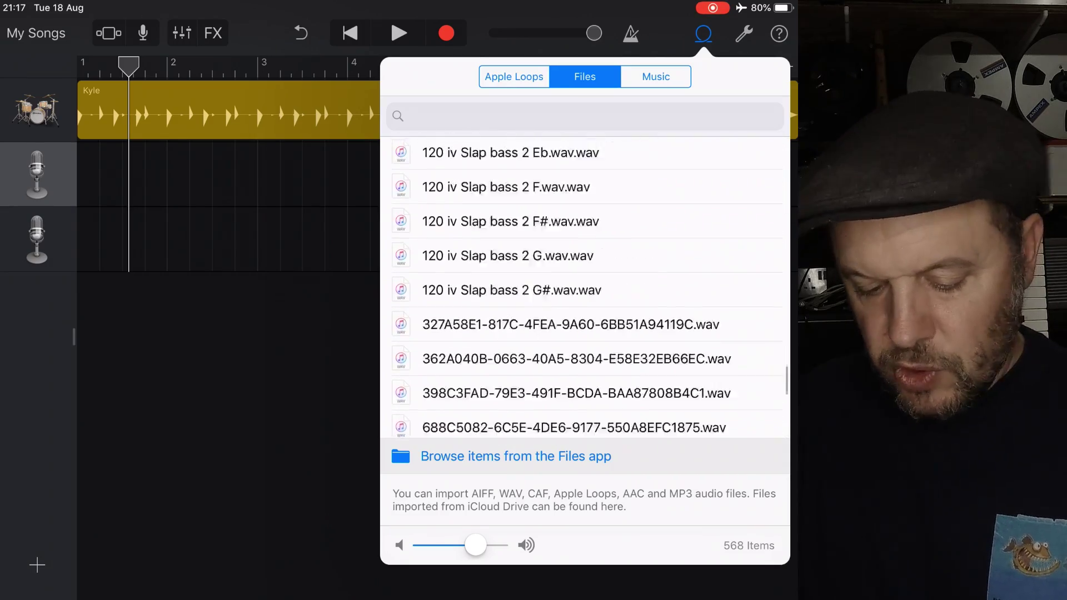
scroll(585, 286, down, 15)
scroll(585, 286, up, 5)
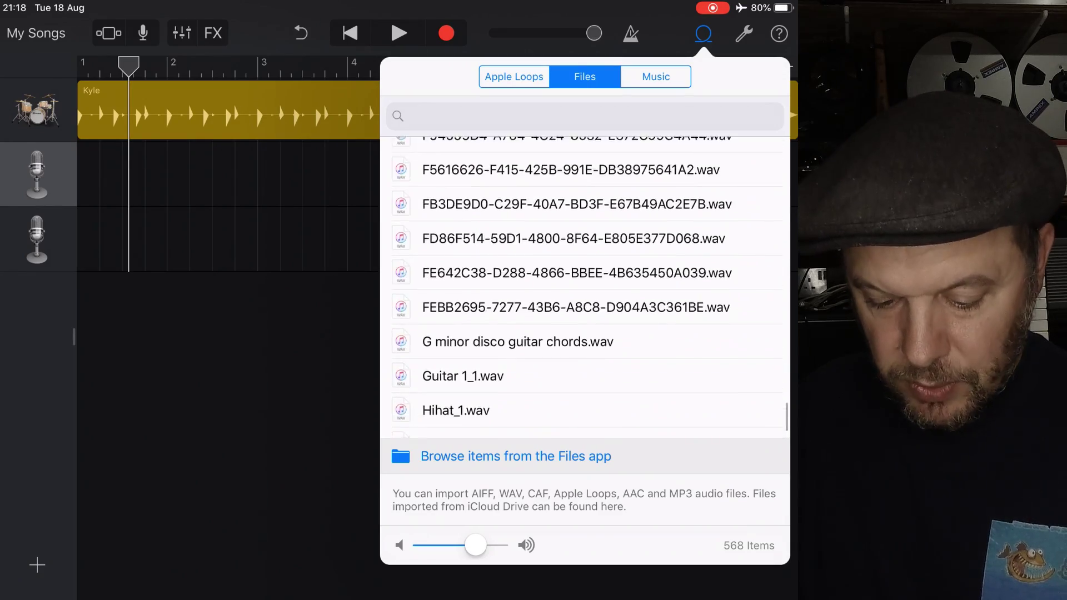
scroll(585, 286, down, 4)
scroll(585, 286, up, 10)
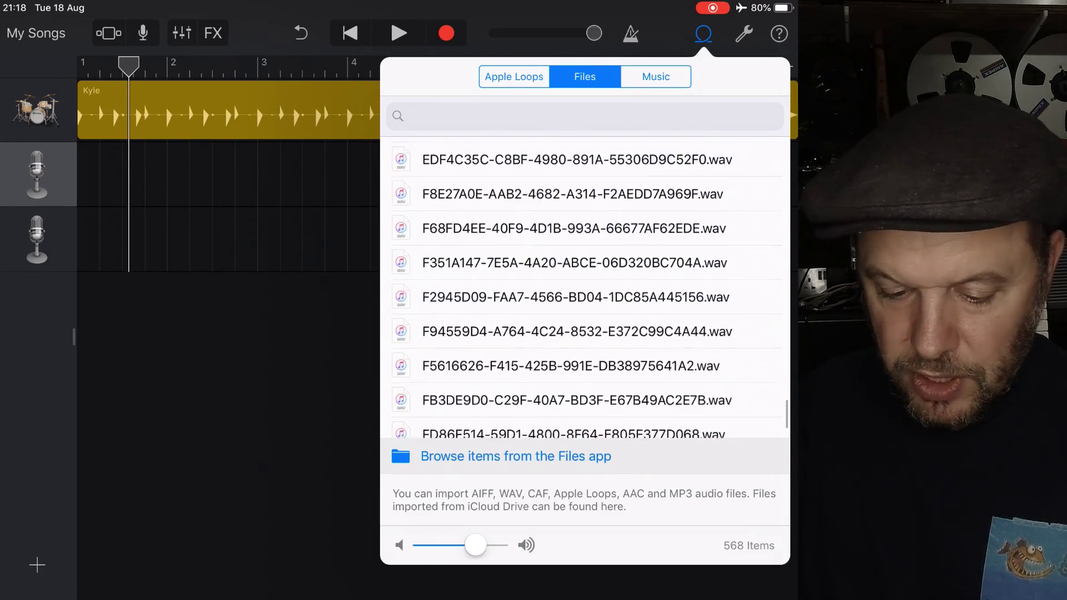
scroll(584, 286, up, 12)
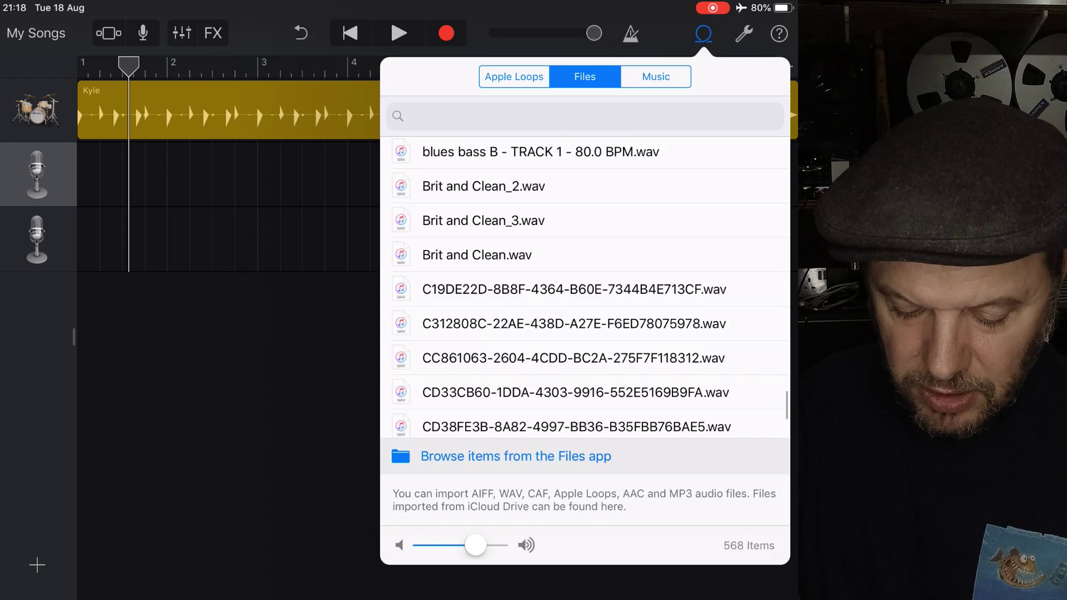
click(516, 456)
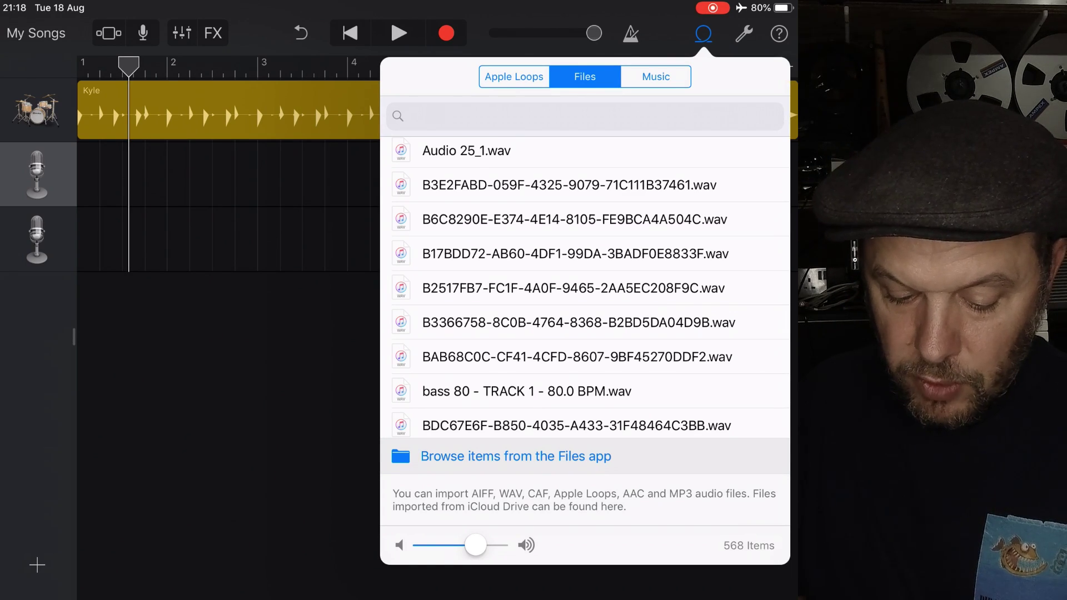
drag(527, 391, 133, 175)
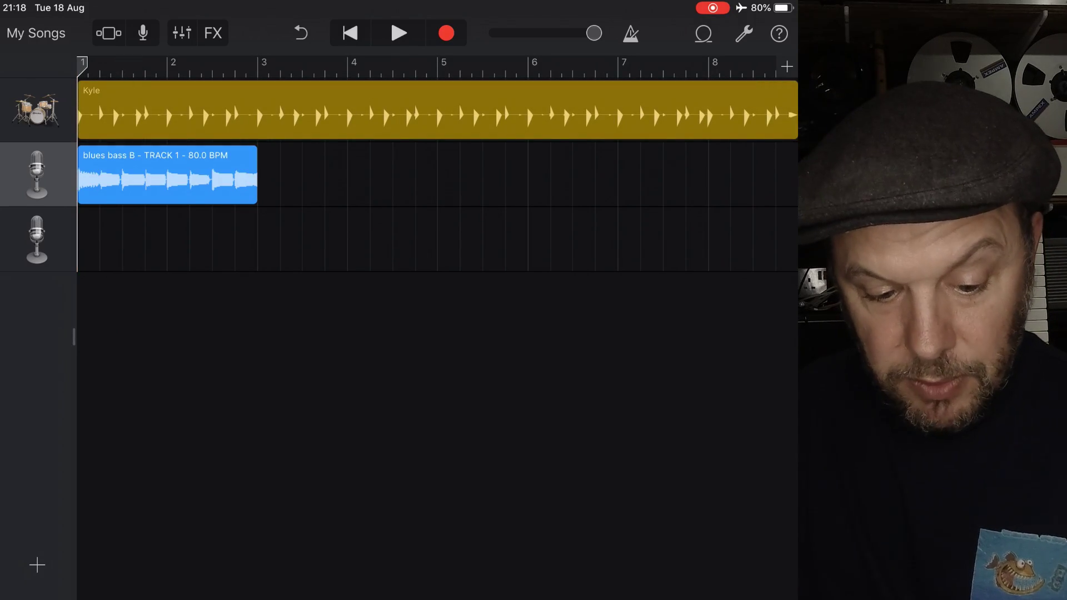
- Loop the blues bass B 80 BPM region across all eight bars and play it with the Kyle drums
key(space)
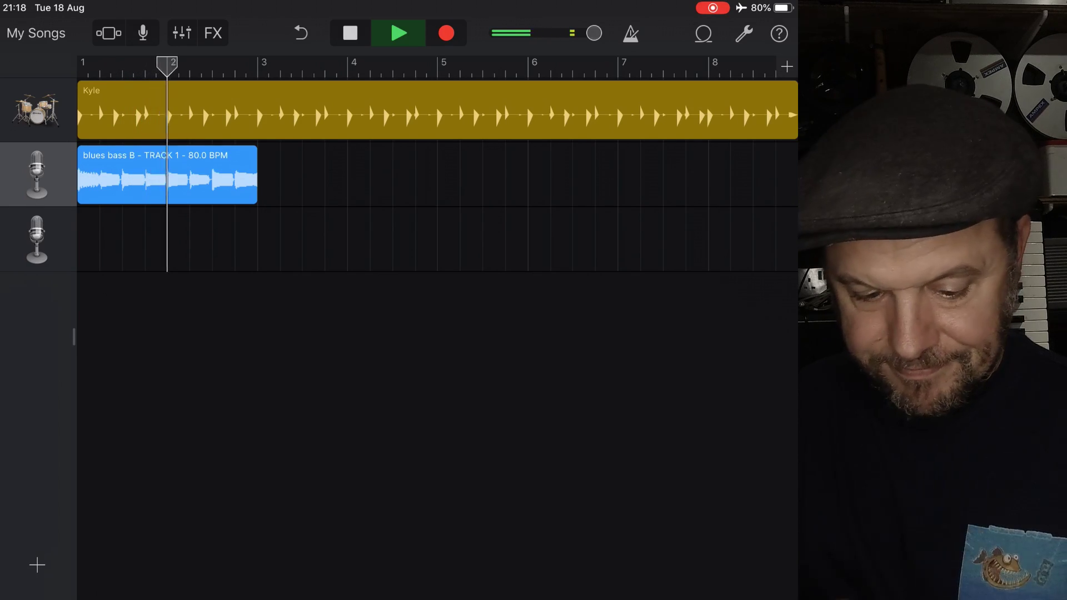
key(space)
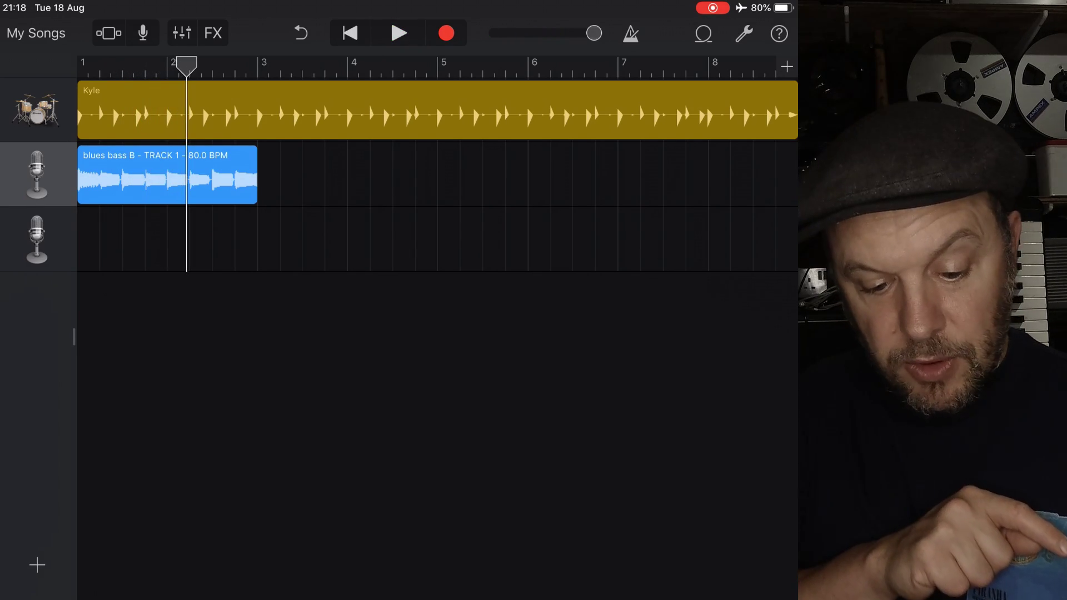
click(167, 177)
click(167, 178)
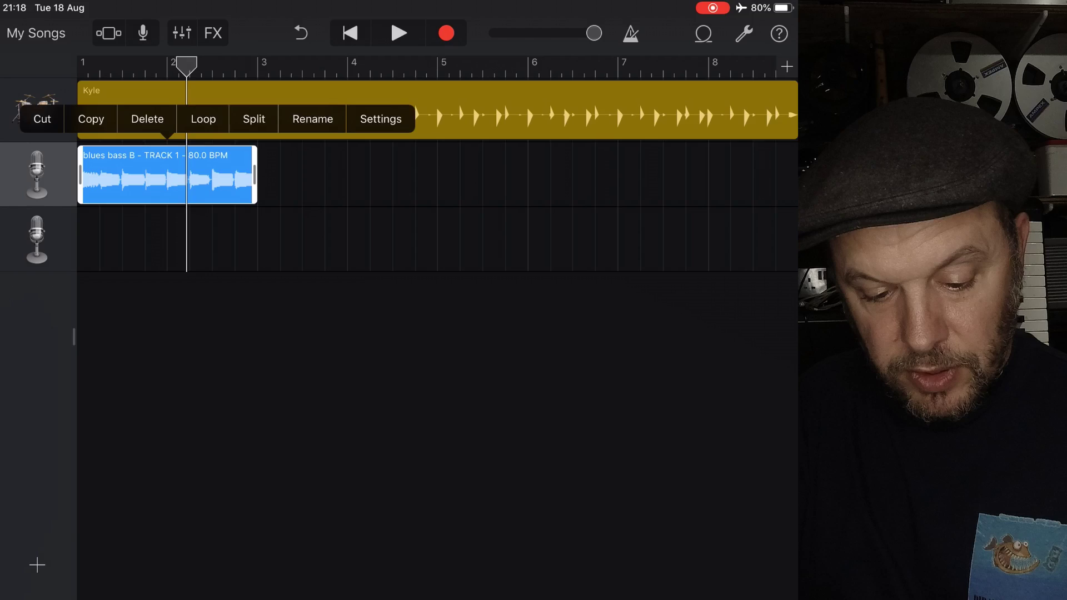
click(202, 117)
drag(186, 66, 235, 66)
key(space)
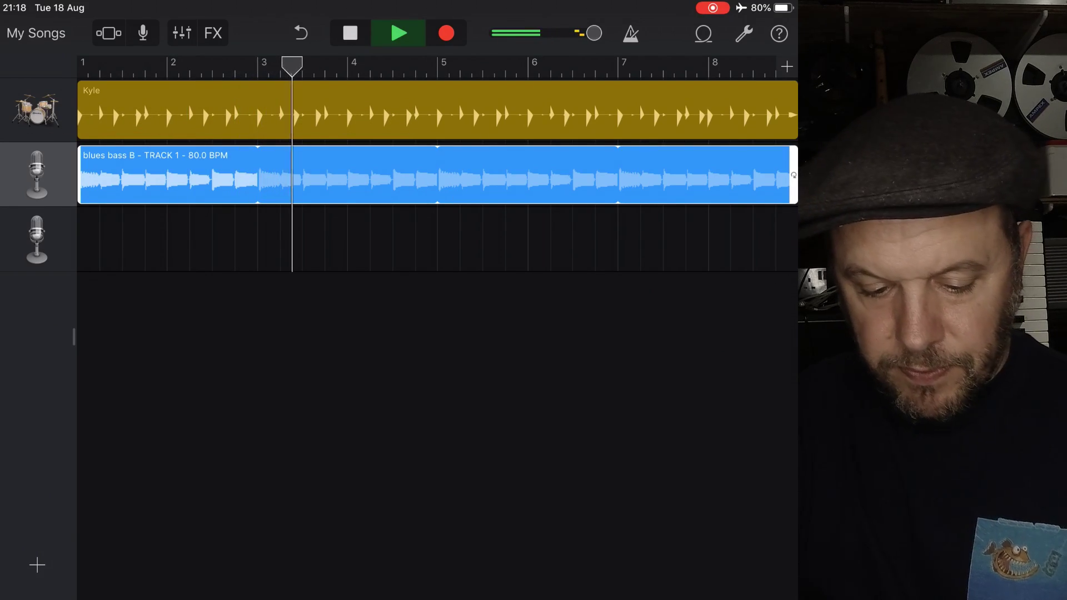
key(space)
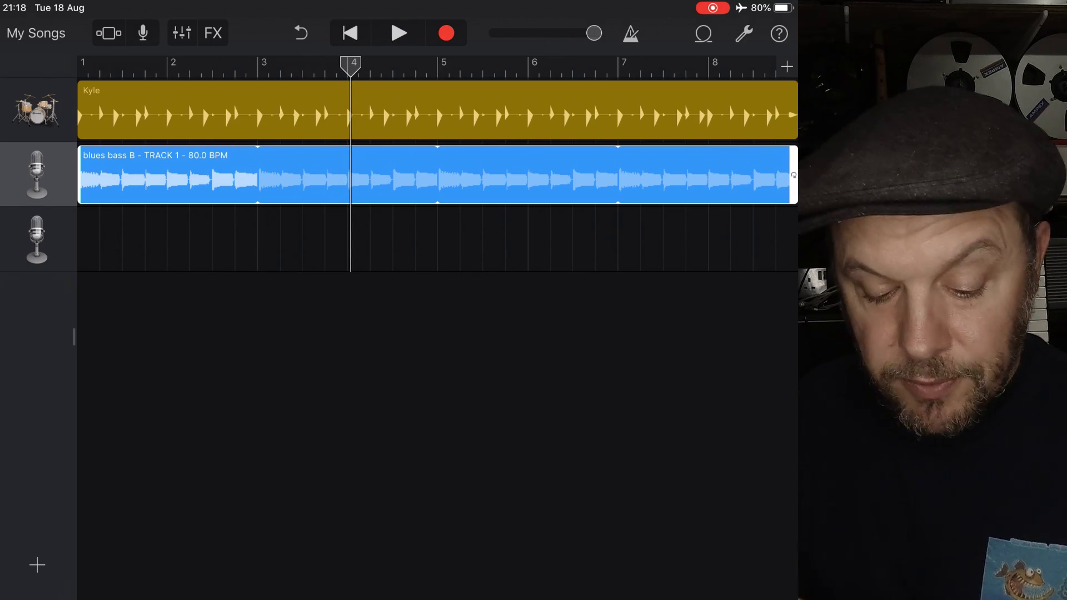
- Leave GarageBand and switch back to AudioKit L7, showing the 80 BPM bass loop session
key(super+h)
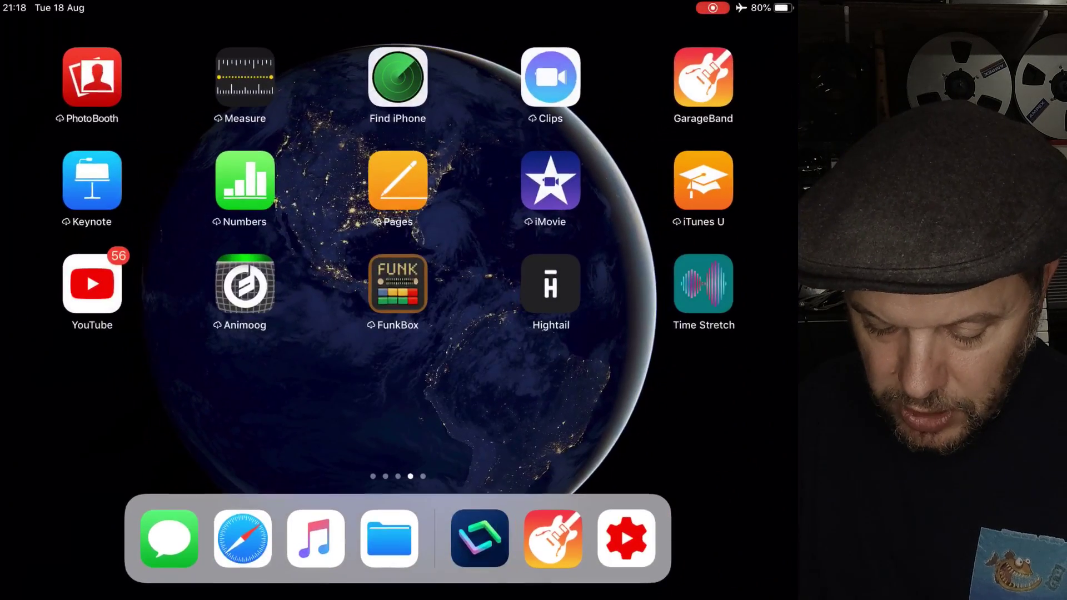
click(479, 541)
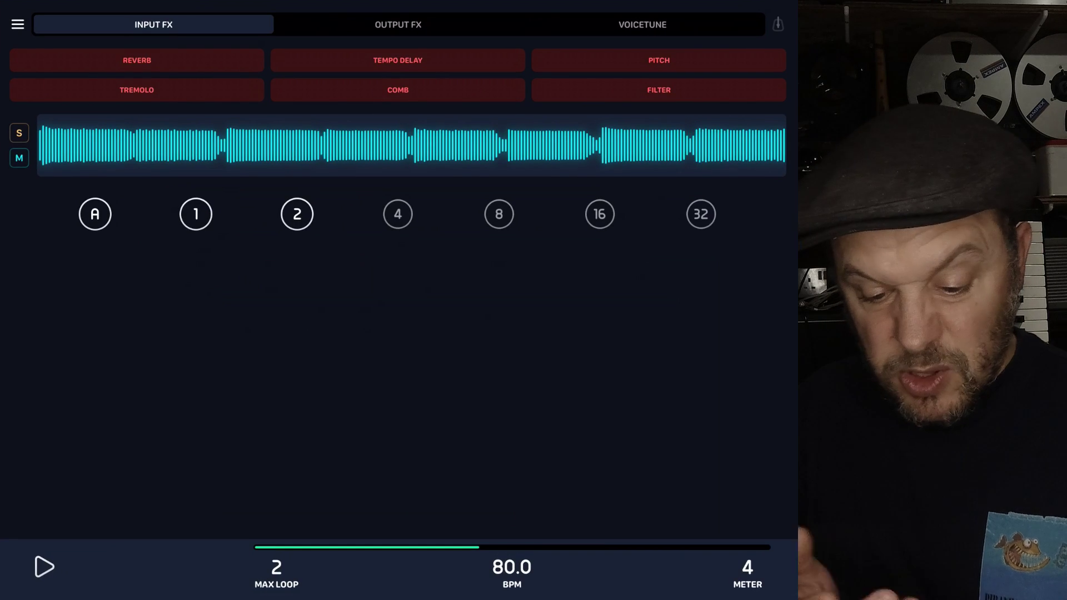